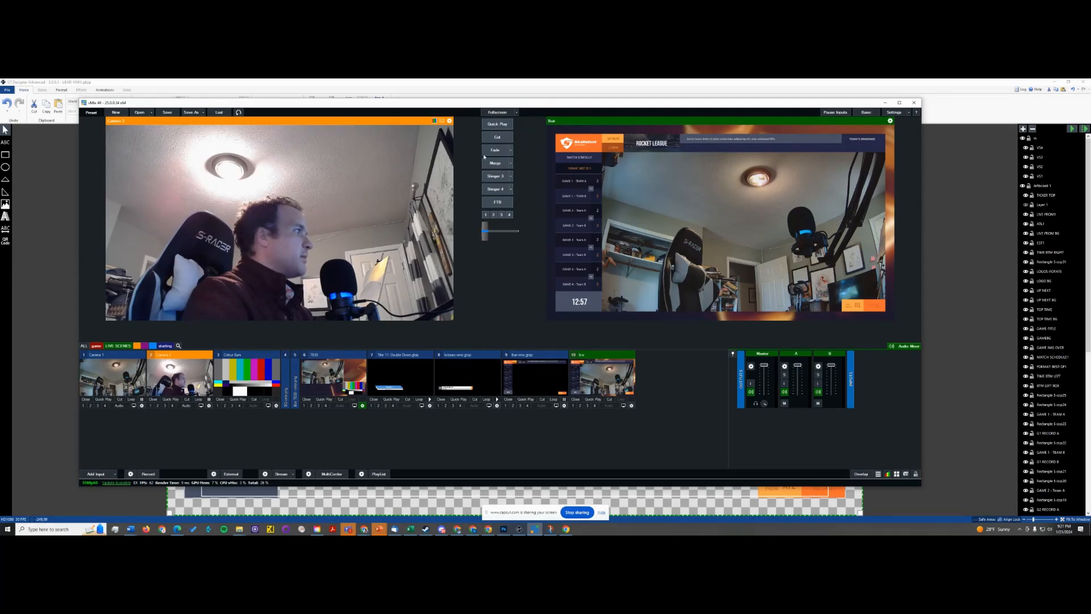
- Transition Camera 2 to the live output, show its enlarged view, and shrink the vMix window beside the title canvas
click(510, 164)
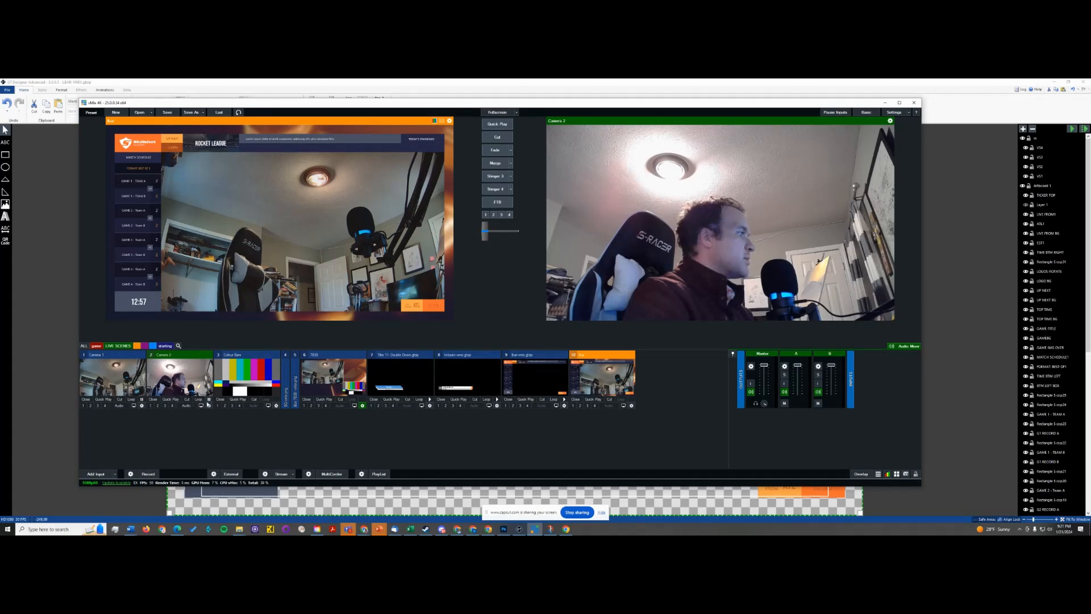
click(201, 406)
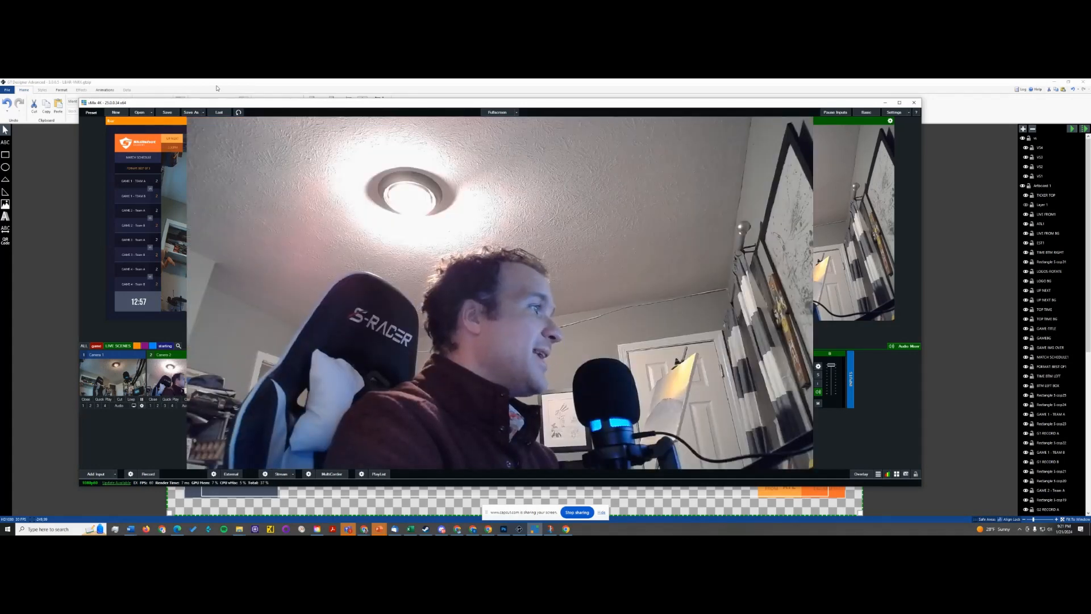
drag(79, 99, 530, 283)
drag(714, 288, 871, 207)
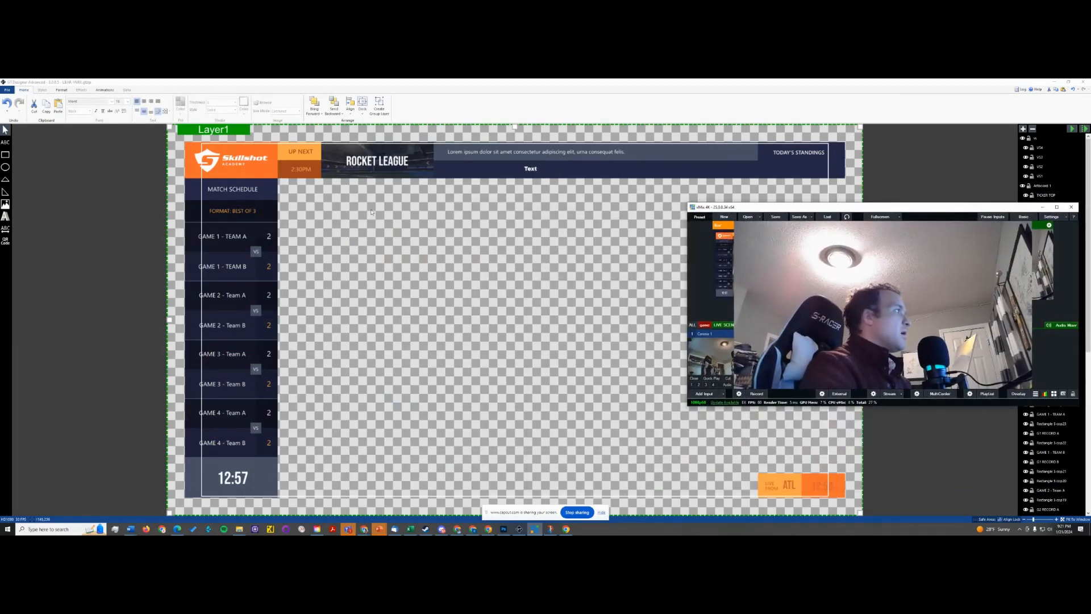
- Switch to the Skillshot Academy Rocket League scoreboard document in Photoshop
click(110, 215)
key(alt+Tab)
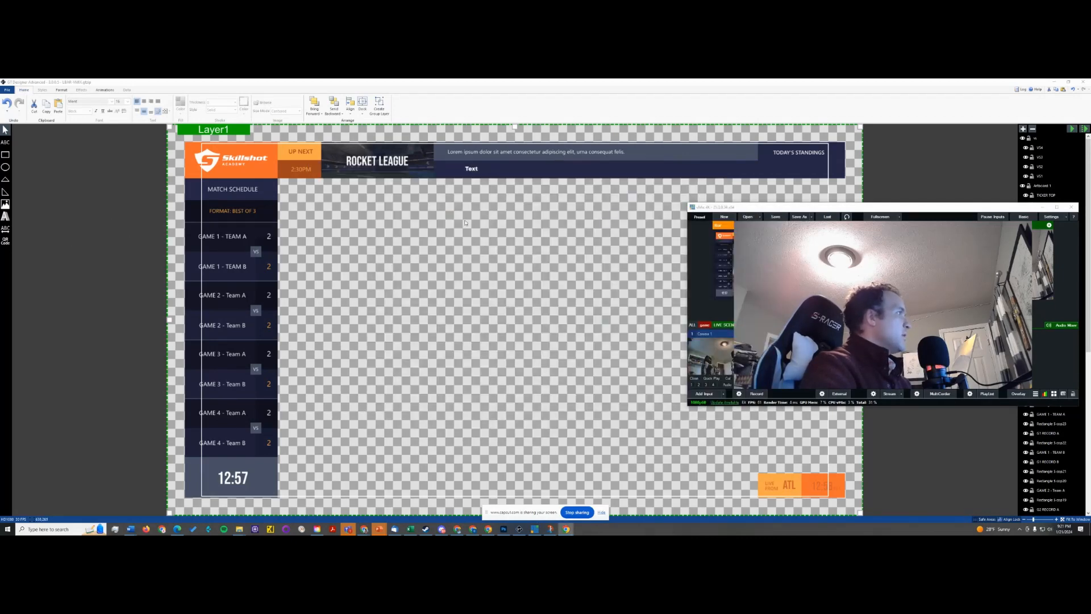
key(alt+Tab)
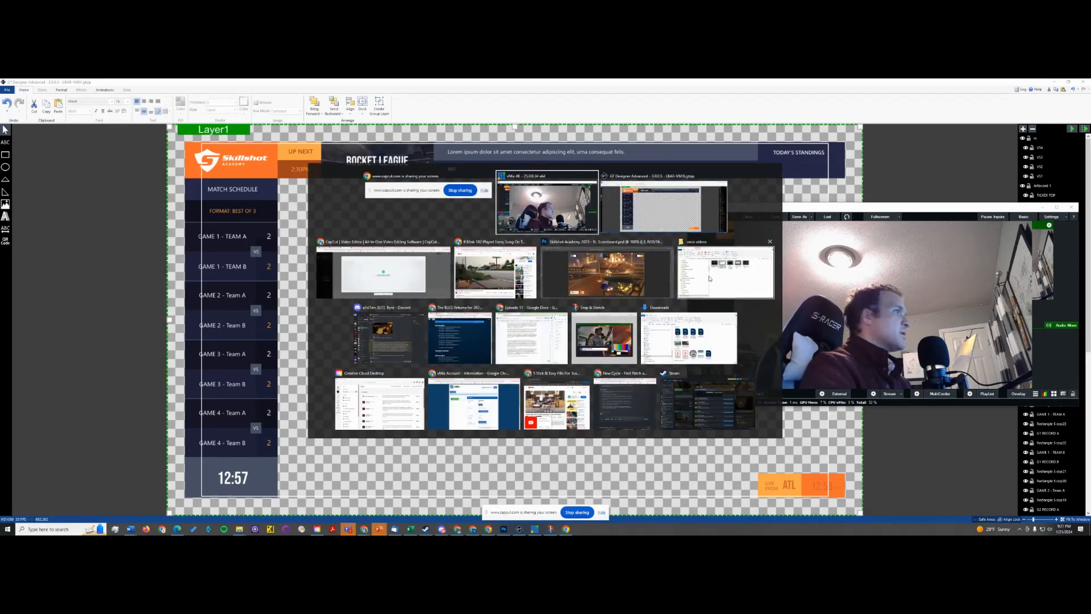
click(633, 272)
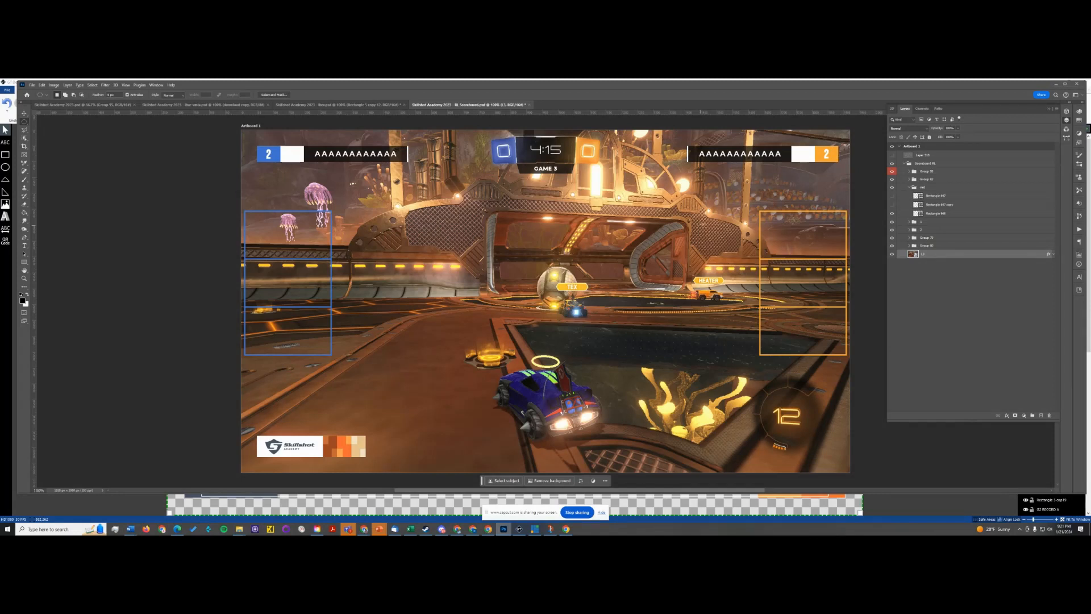
- Hide the two groups that hold the blue and orange player boxes at the artboard's sides
key(v)
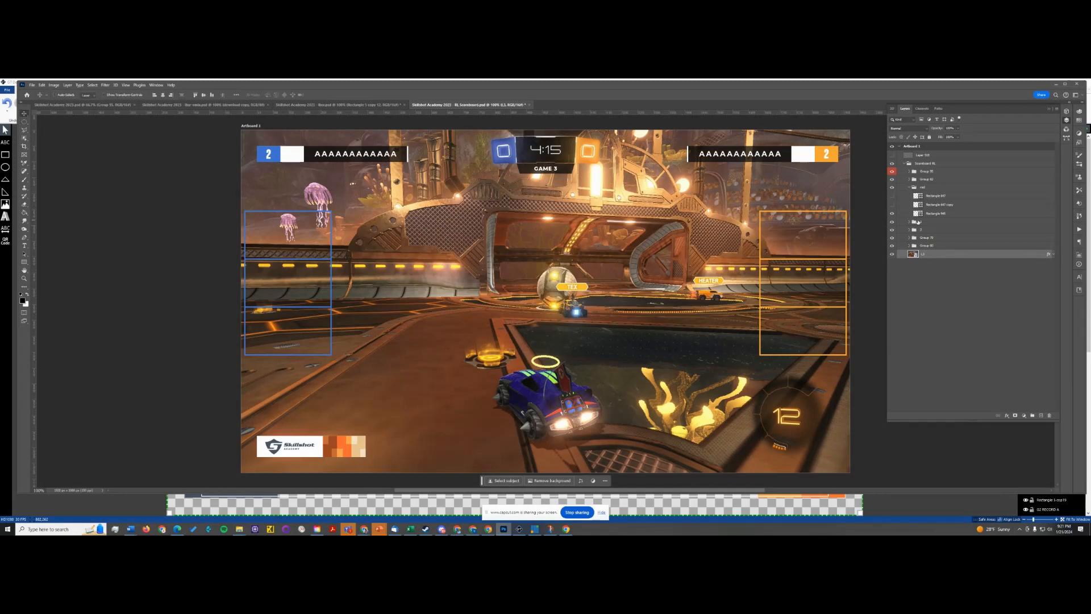
click(893, 179)
click(893, 179)
click(893, 187)
click(893, 187)
click(892, 237)
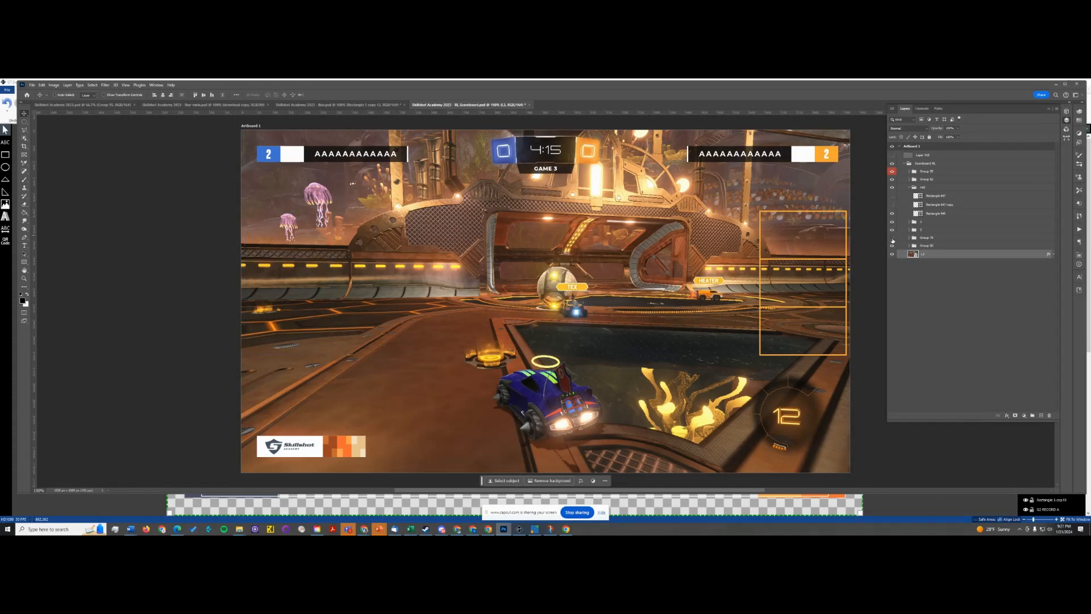
click(893, 246)
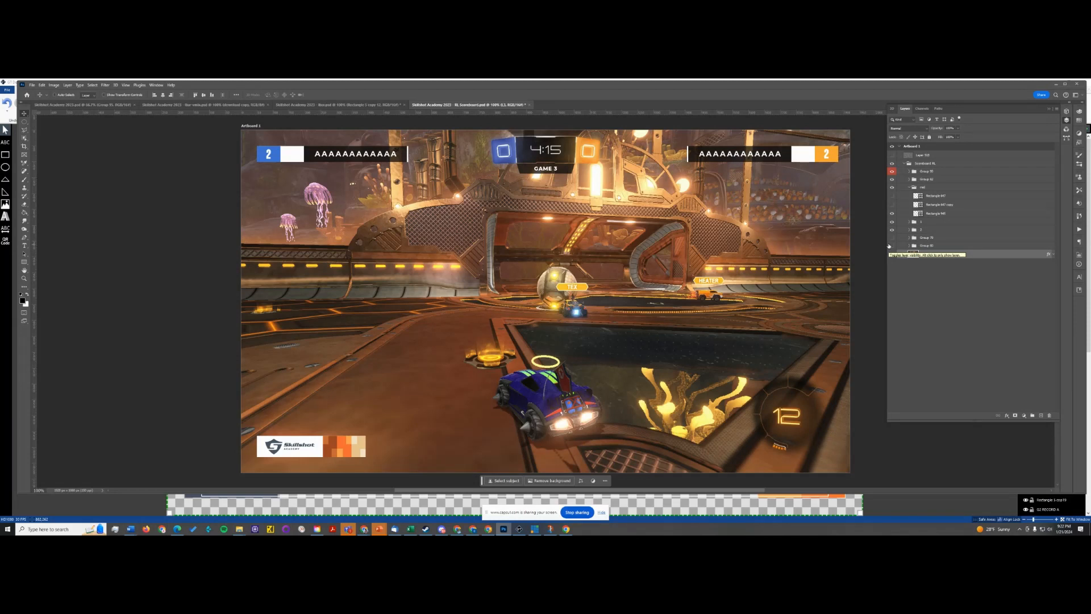
- Examine which scoreboard elements the remaining groups and rectangles control by switching their visibility off and on
click(892, 232)
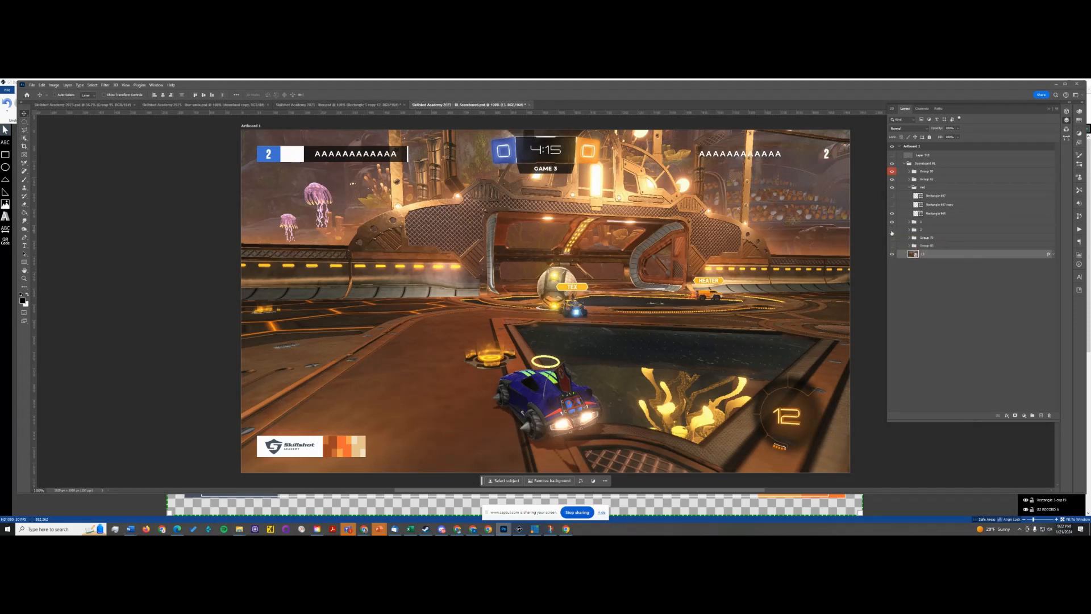
click(892, 232)
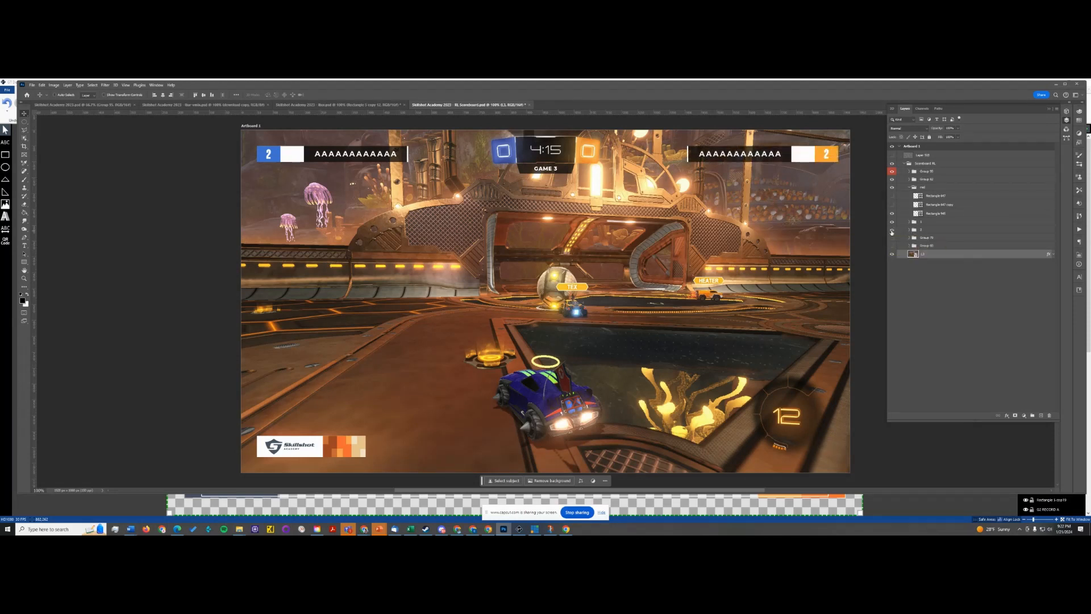
click(891, 196)
click(891, 197)
click(891, 196)
click(891, 205)
click(910, 175)
click(909, 172)
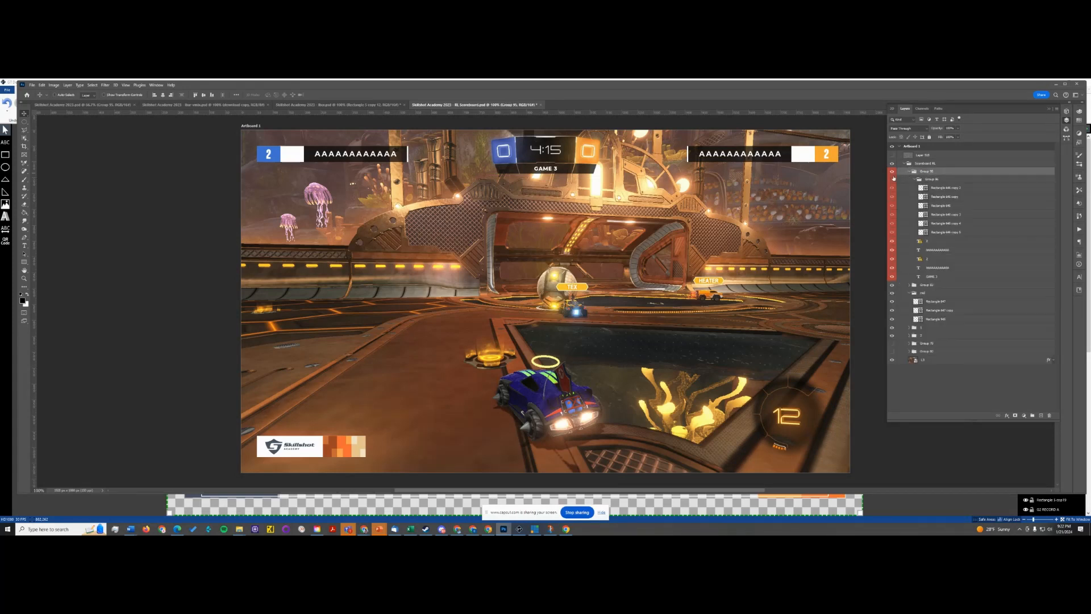
click(892, 180)
click(892, 180)
click(910, 178)
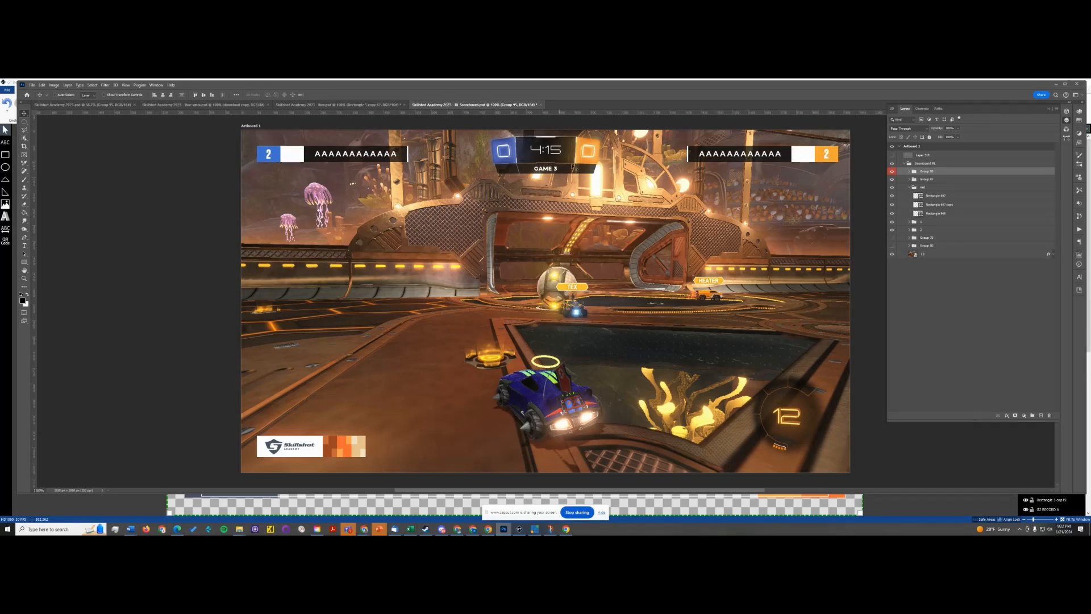
click(892, 187)
click(892, 188)
- Hide the two upper rectangles in the mid group and rasterize the group's bottom rectangle
click(891, 196)
click(892, 205)
right_click(934, 215)
click(1009, 214)
right_click(1009, 213)
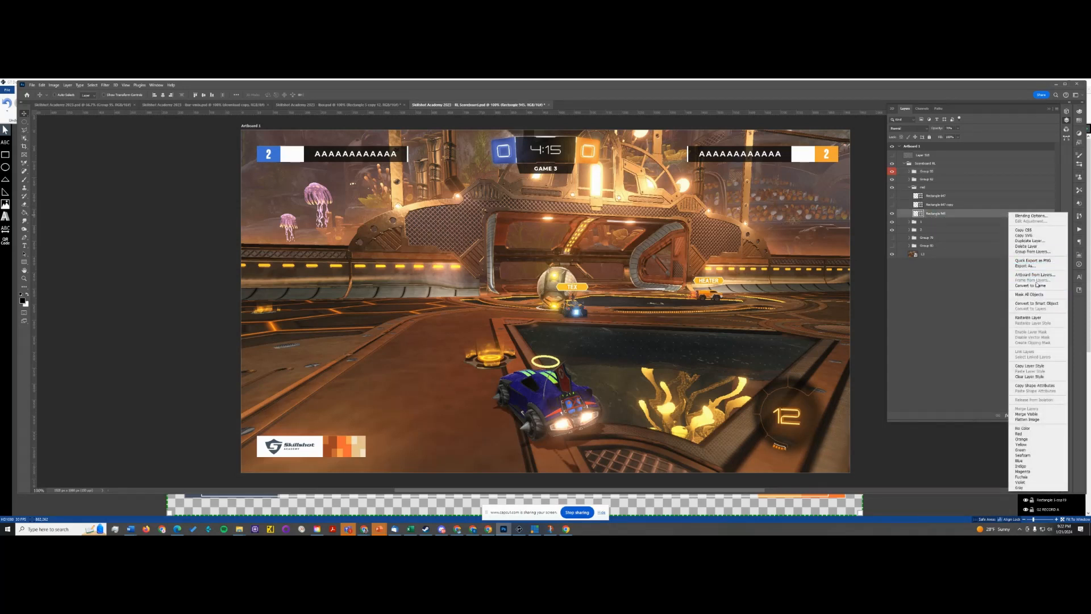
click(1028, 317)
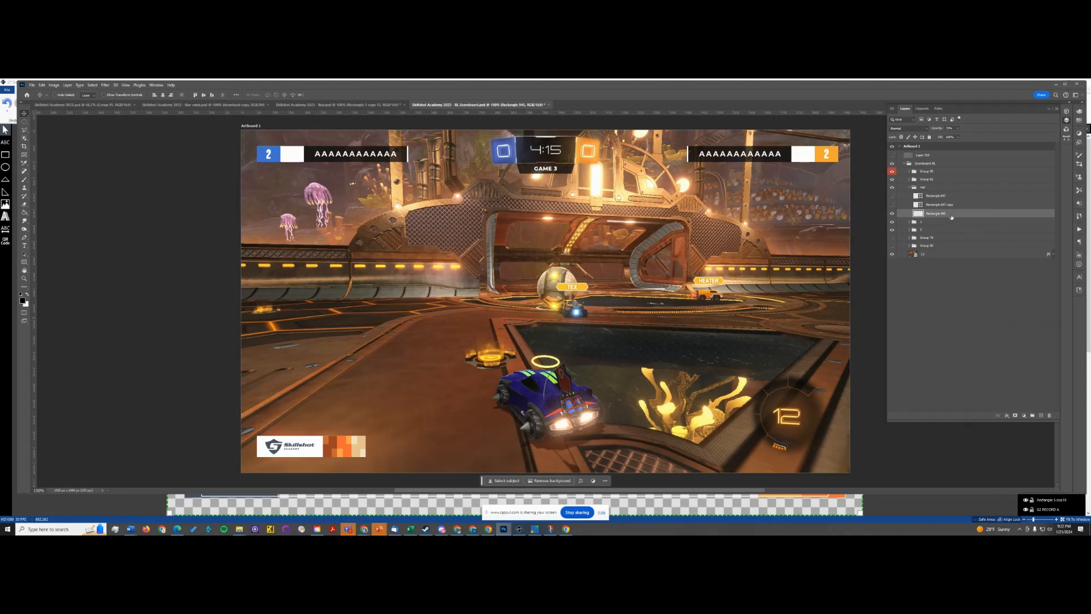
- Delete the two hidden rectangles from the mid group and ungroup it
click(939, 208)
key(Delete)
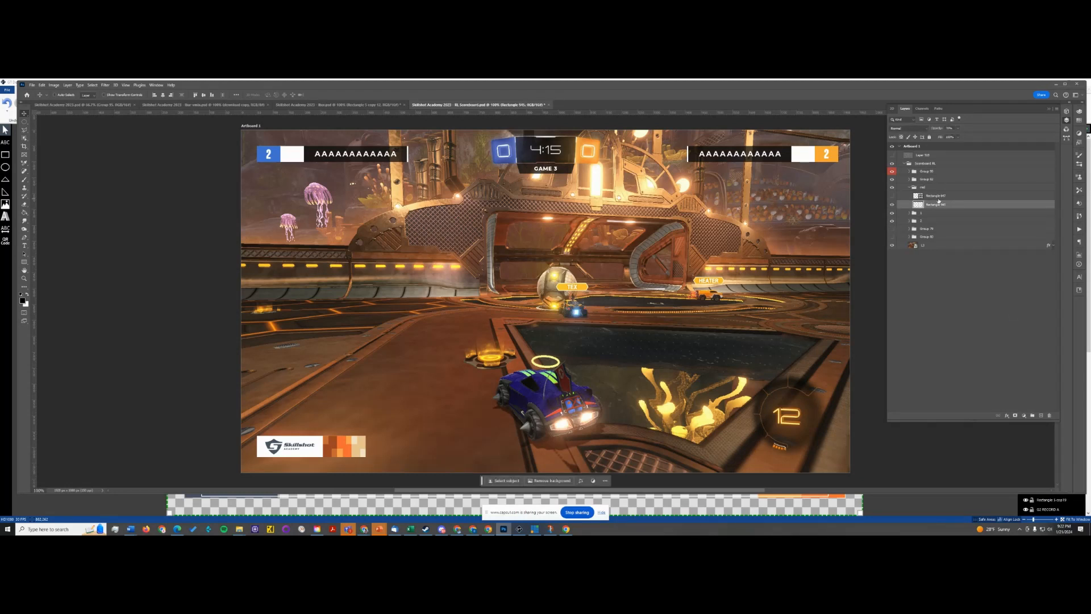
click(971, 198)
key(Delete)
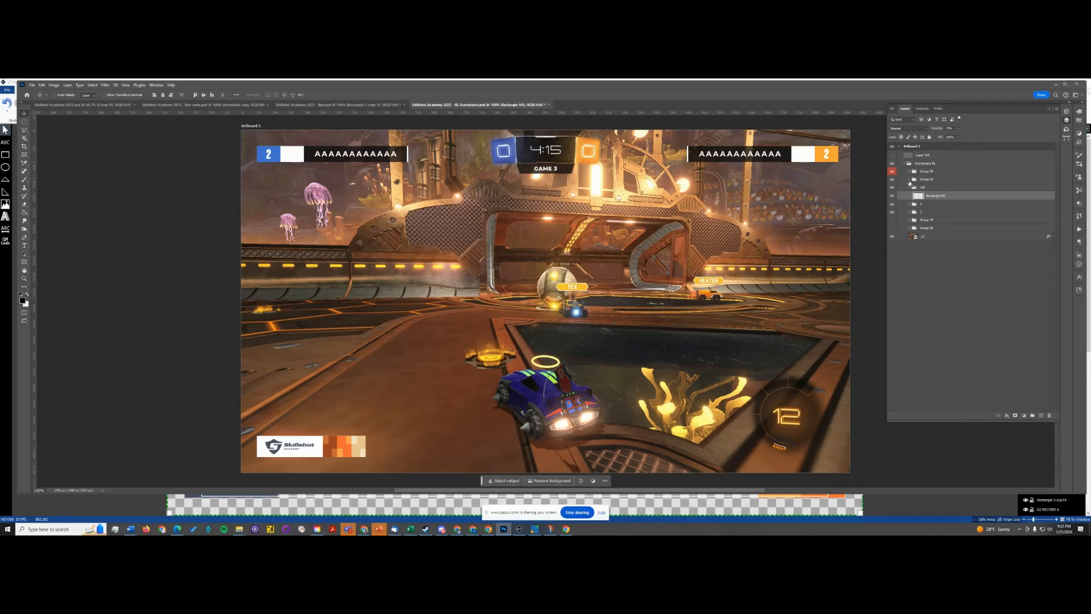
right_click(923, 187)
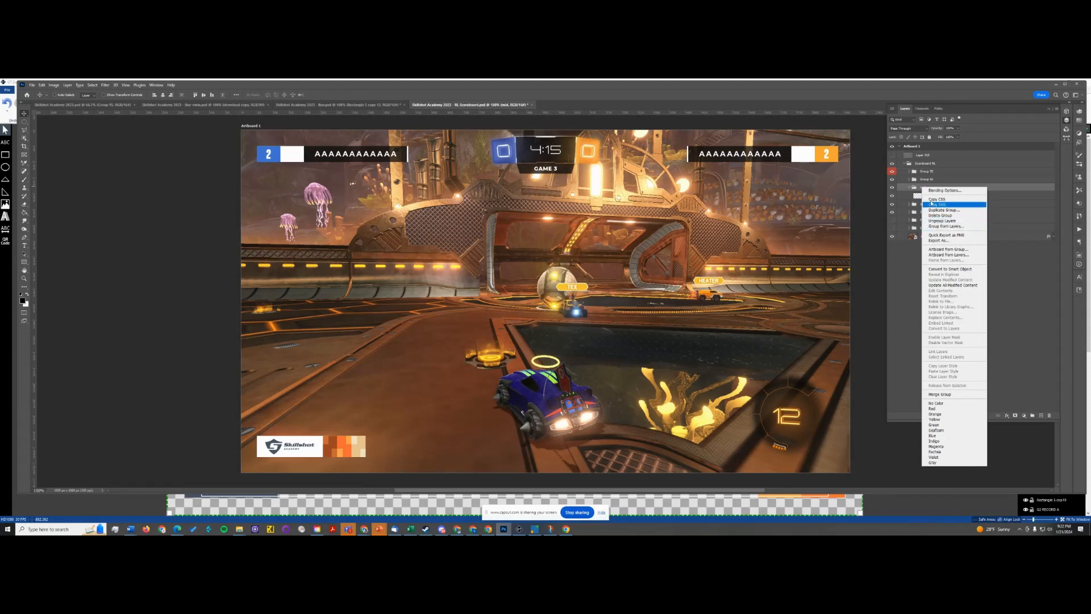
click(943, 221)
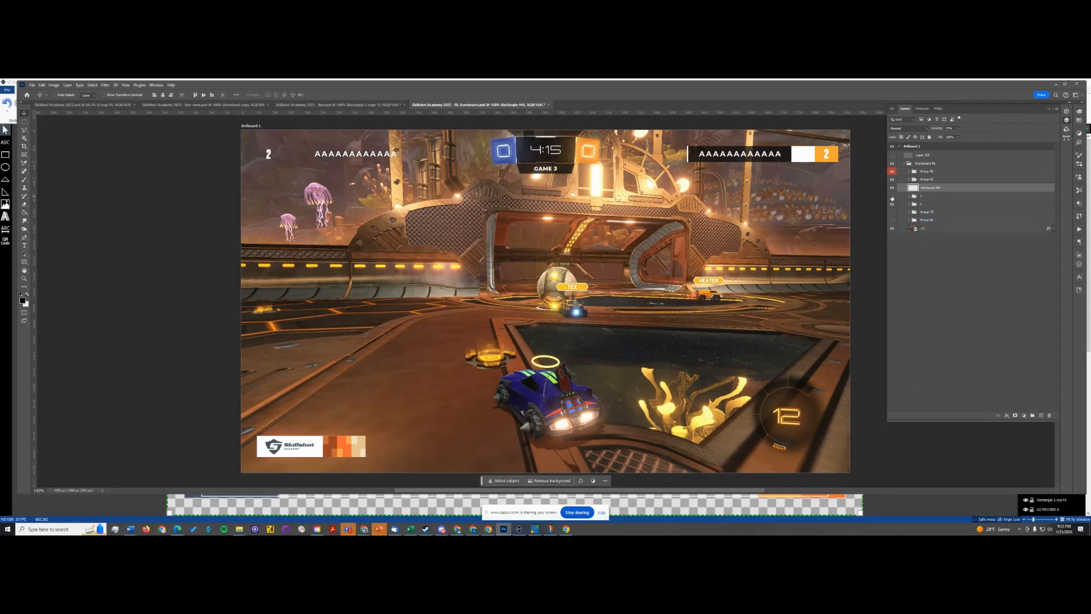
- Ungroup the blue team's name bar group and rasterize its shape layers
right_click(946, 197)
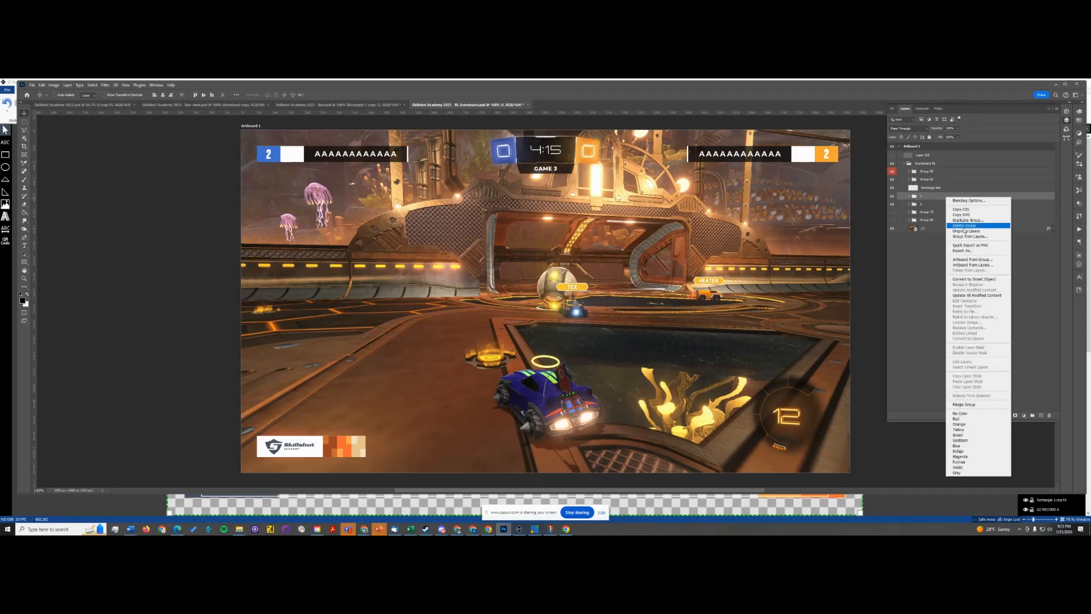
click(966, 231)
right_click(967, 199)
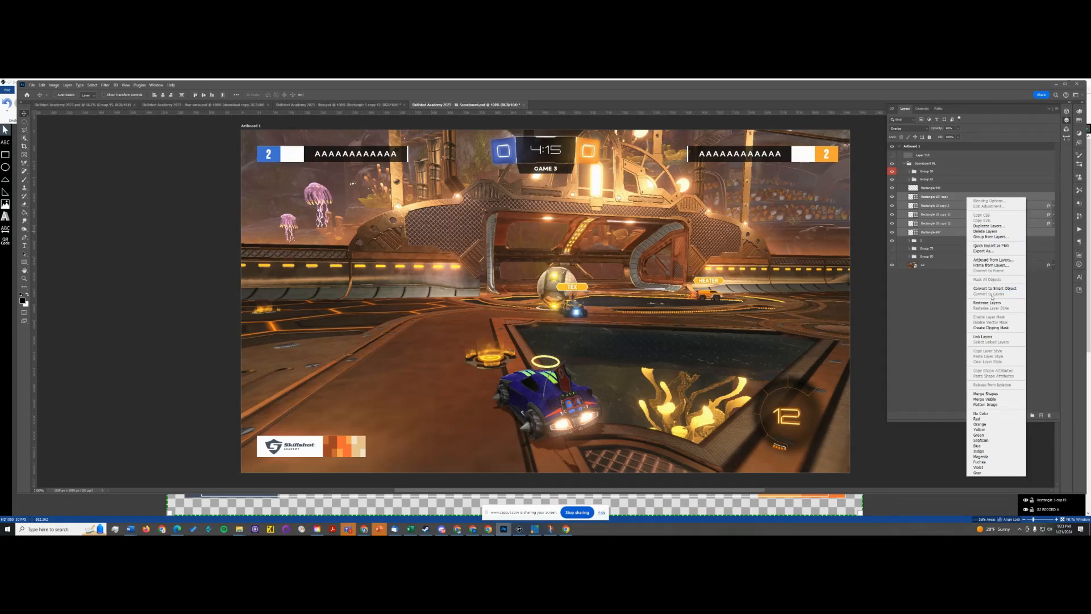
key(Escape)
- Ungroup the orange team's name bar group and rasterize its shape layers
right_click(957, 241)
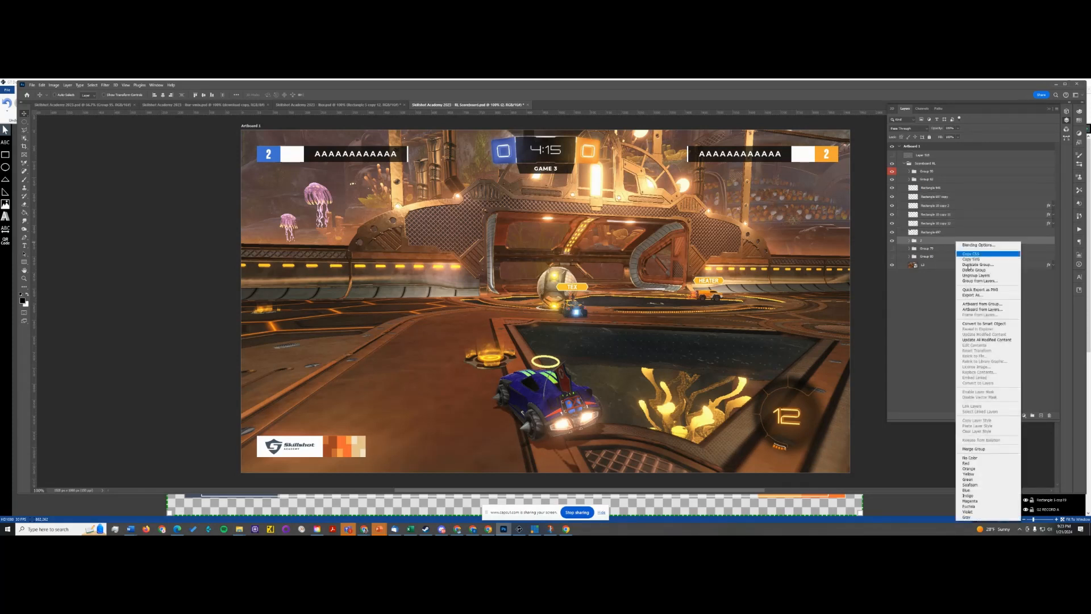
click(975, 275)
right_click(969, 243)
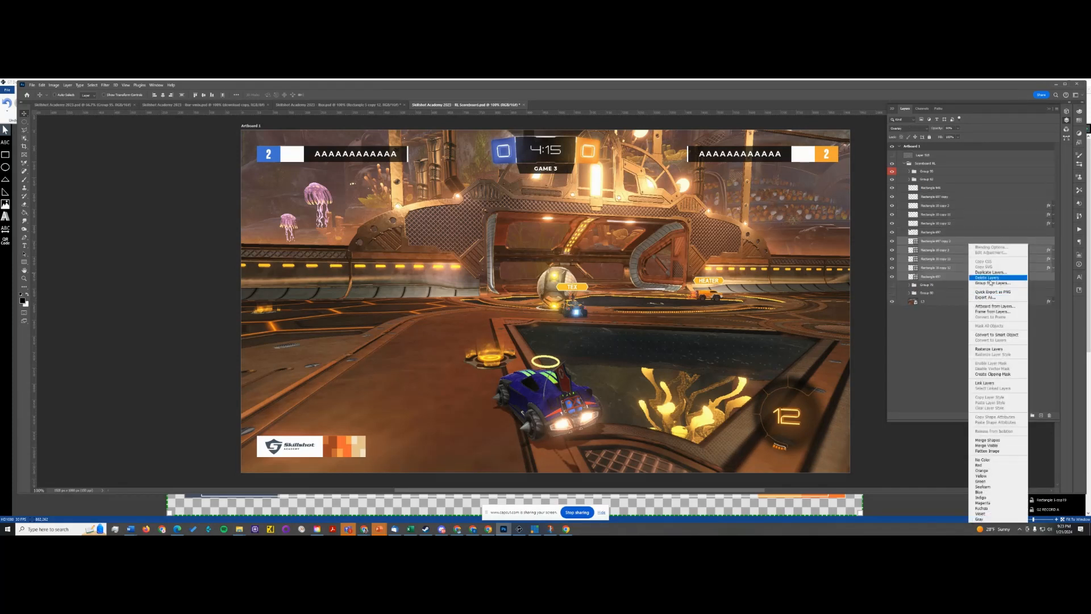
click(987, 350)
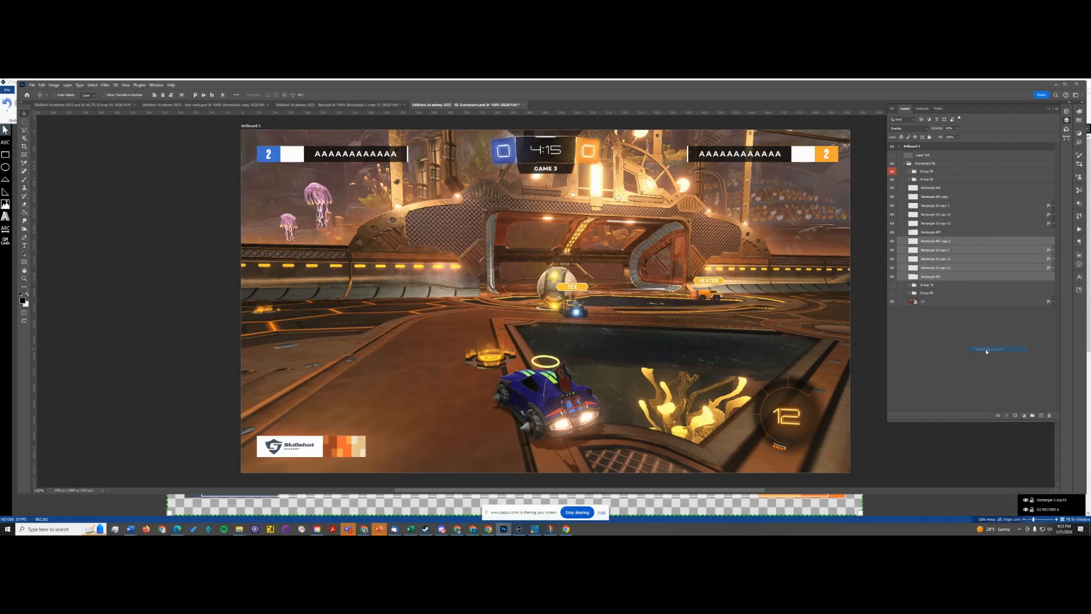
- Delete the two hidden groups containing the blue and orange player boxes
click(957, 286)
key(Delete)
click(947, 286)
key(Delete)
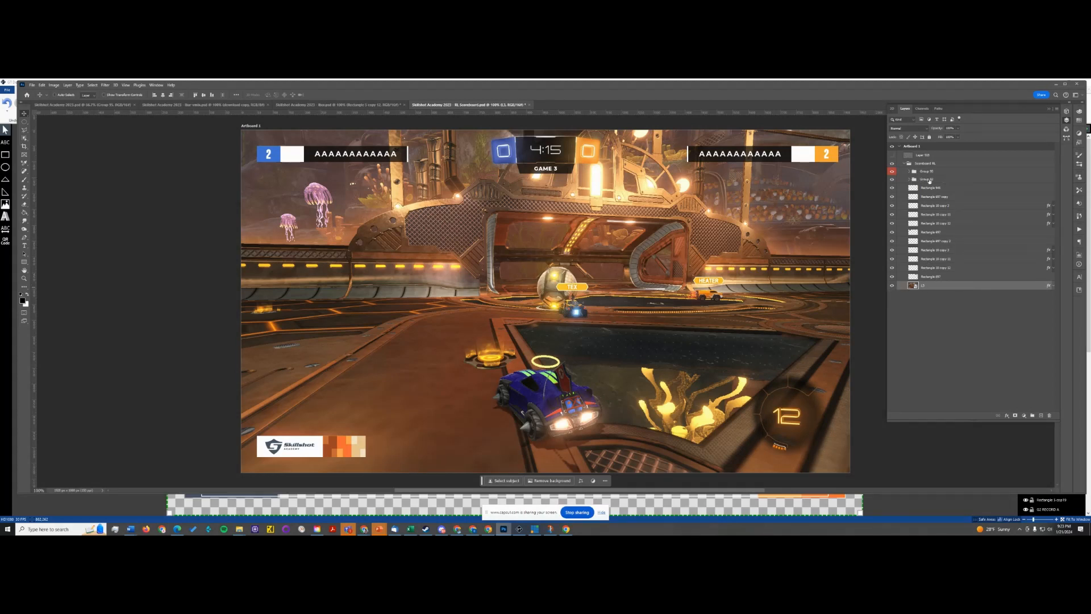
- Check the Skillshot logo badge group's visibility and ungroup its layers
click(892, 180)
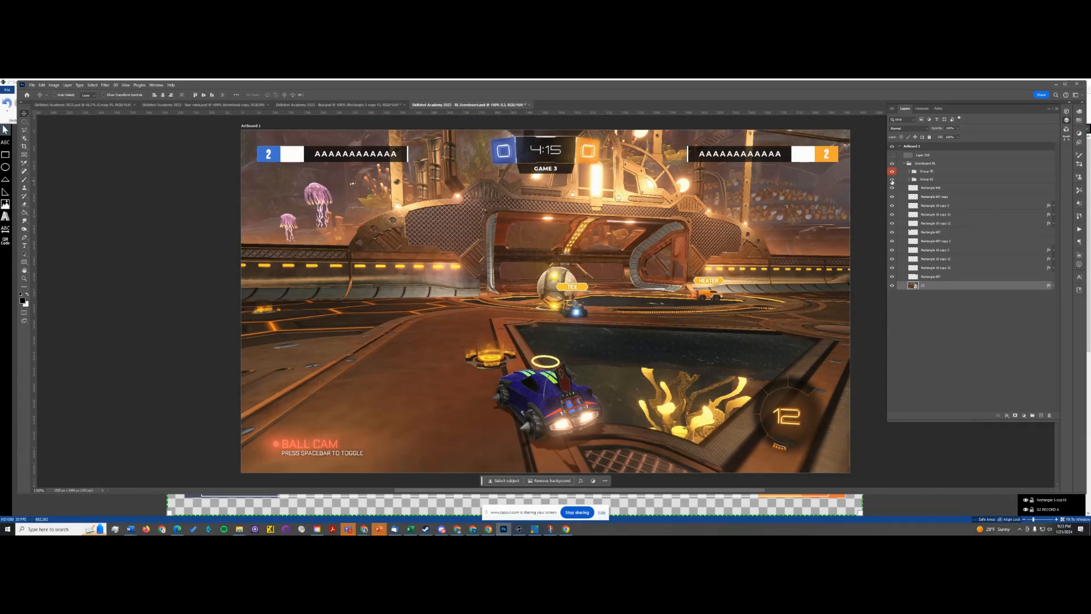
click(893, 180)
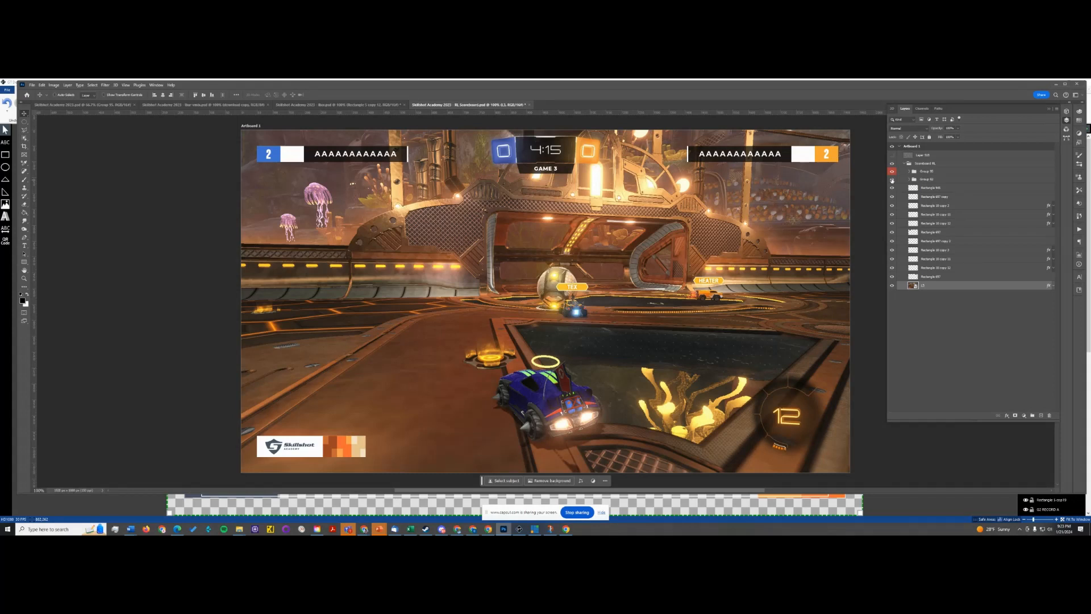
click(946, 180)
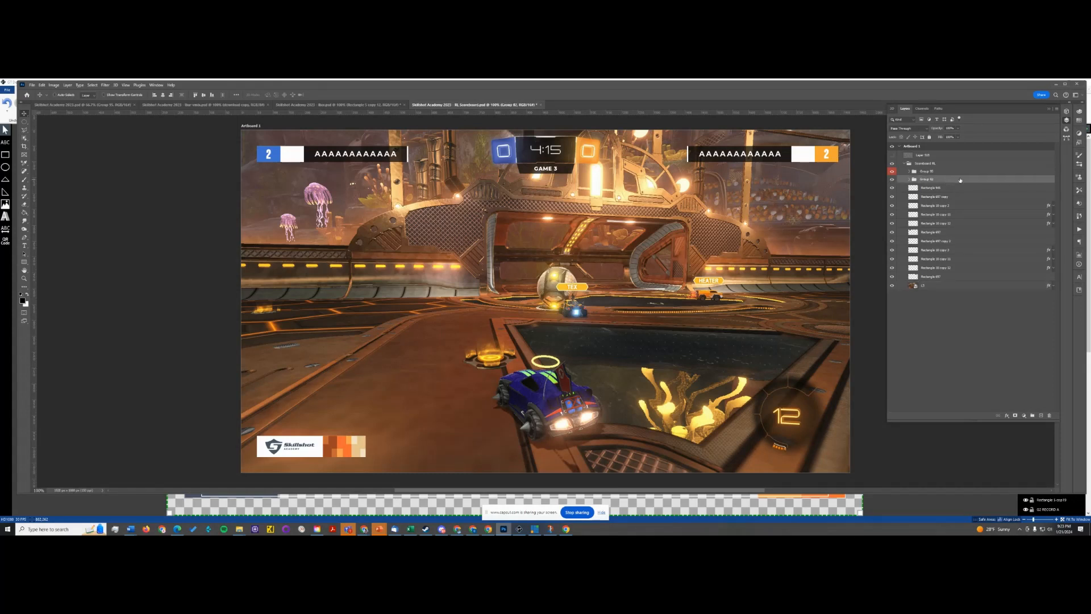
right_click(960, 179)
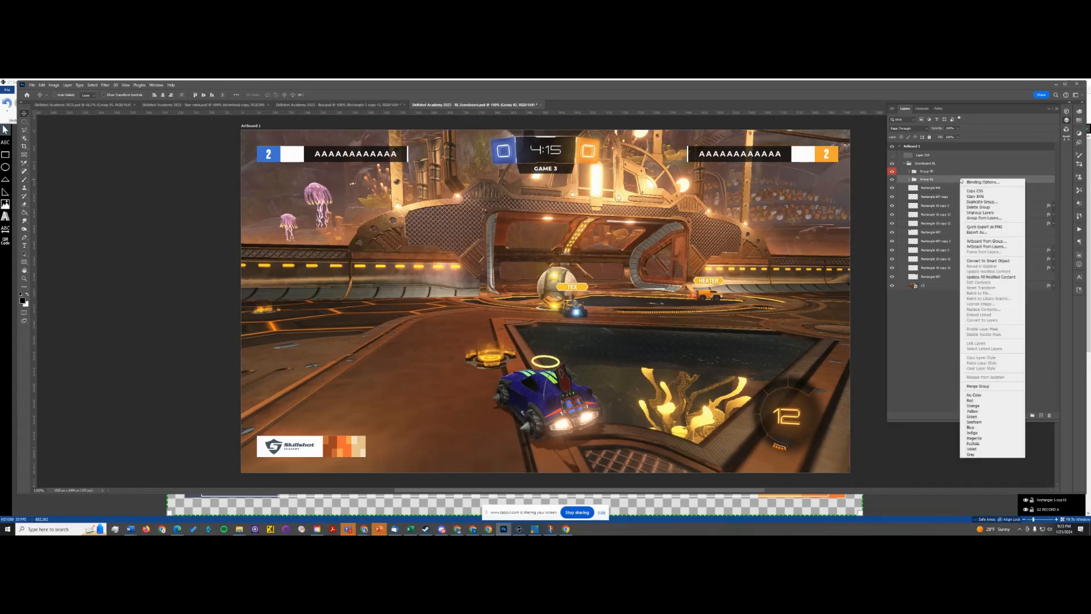
click(987, 213)
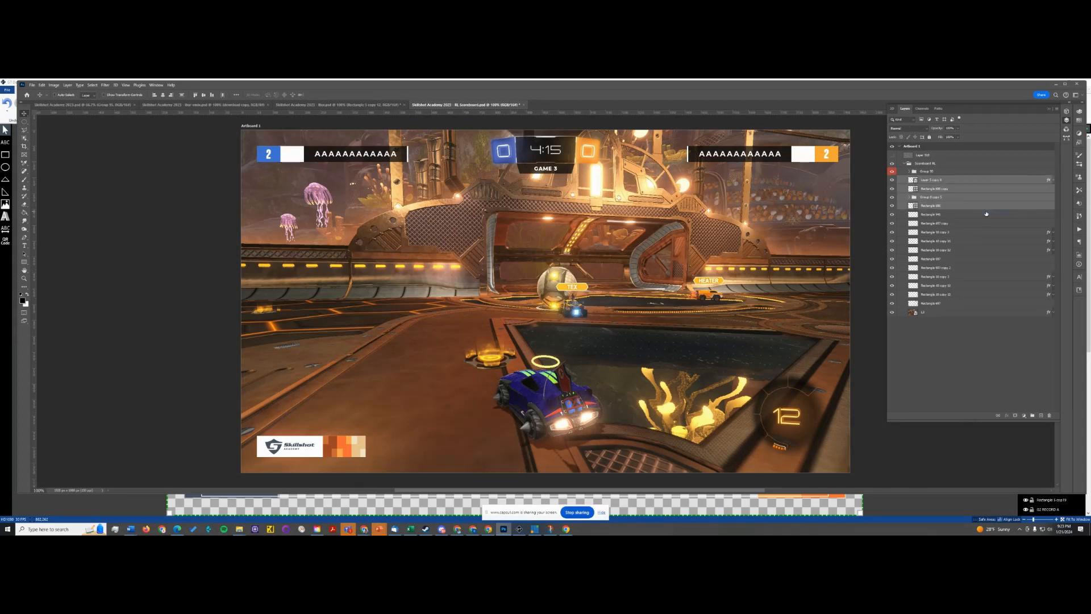
- Ungroup the nested group of orange-toned rectangles in the Skillshot logo badge
right_click(964, 180)
click(961, 182)
click(960, 197)
right_click(963, 197)
click(983, 230)
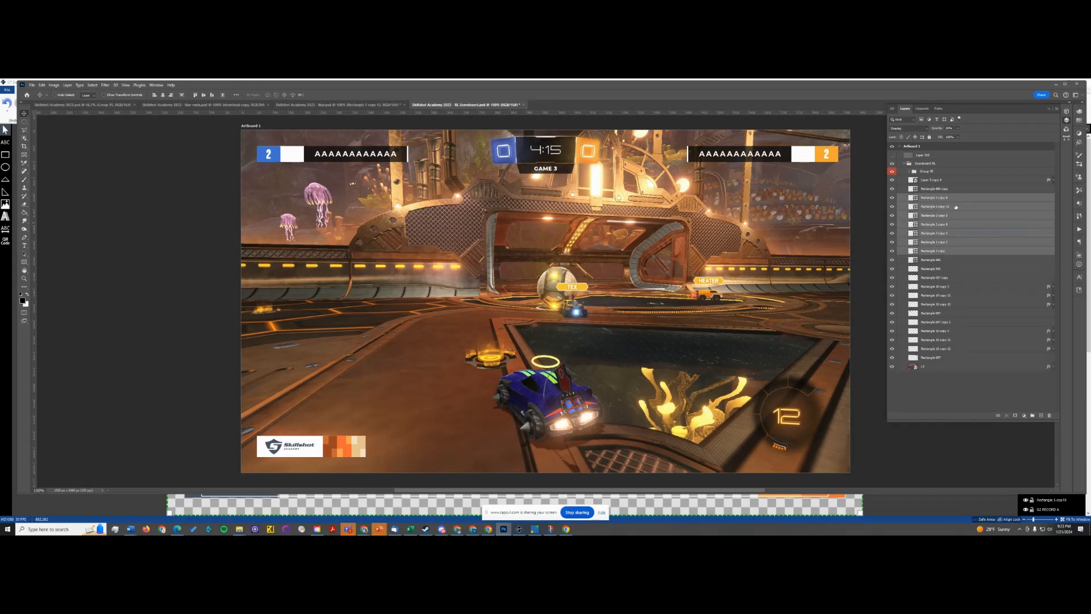
- Try to merge the logo badge's background and coloured rectangles into one shape with Merge Shapes
click(962, 261)
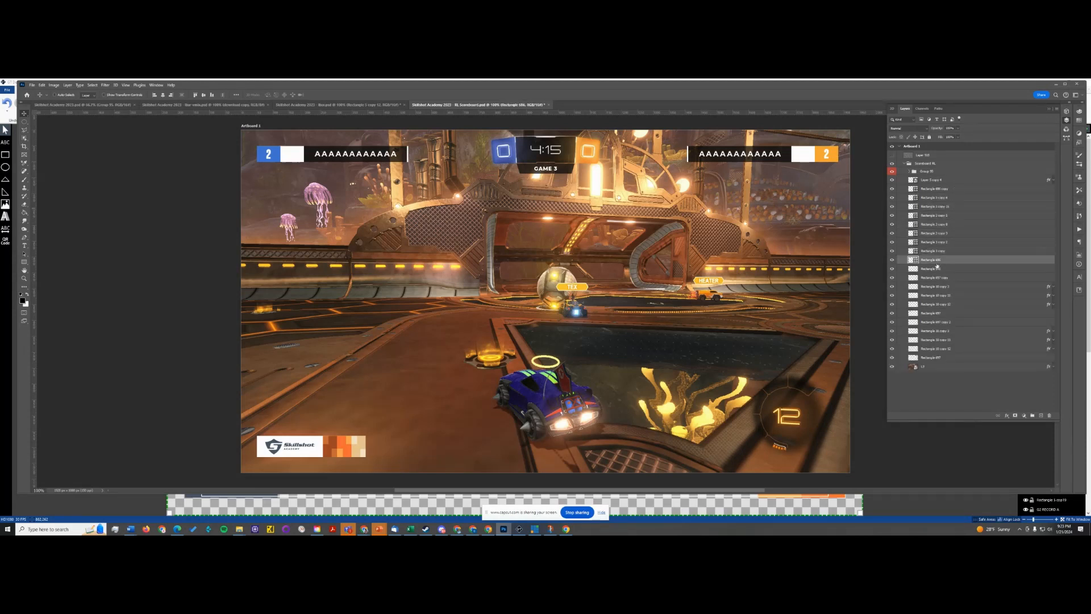
click(891, 181)
drag(892, 181, 892, 261)
shift+click(956, 191)
right_click(963, 190)
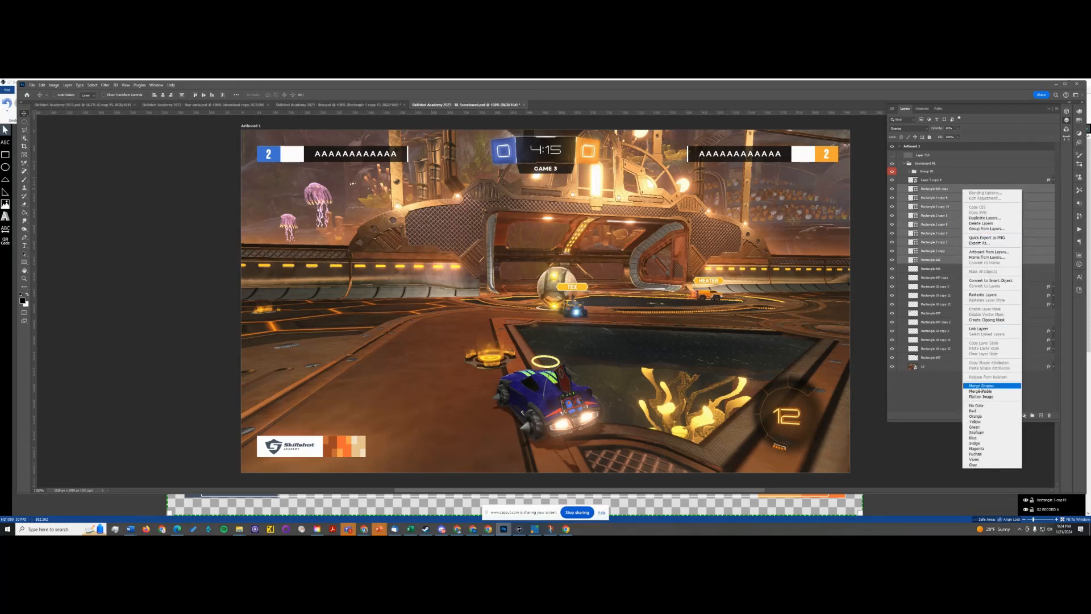
click(978, 386)
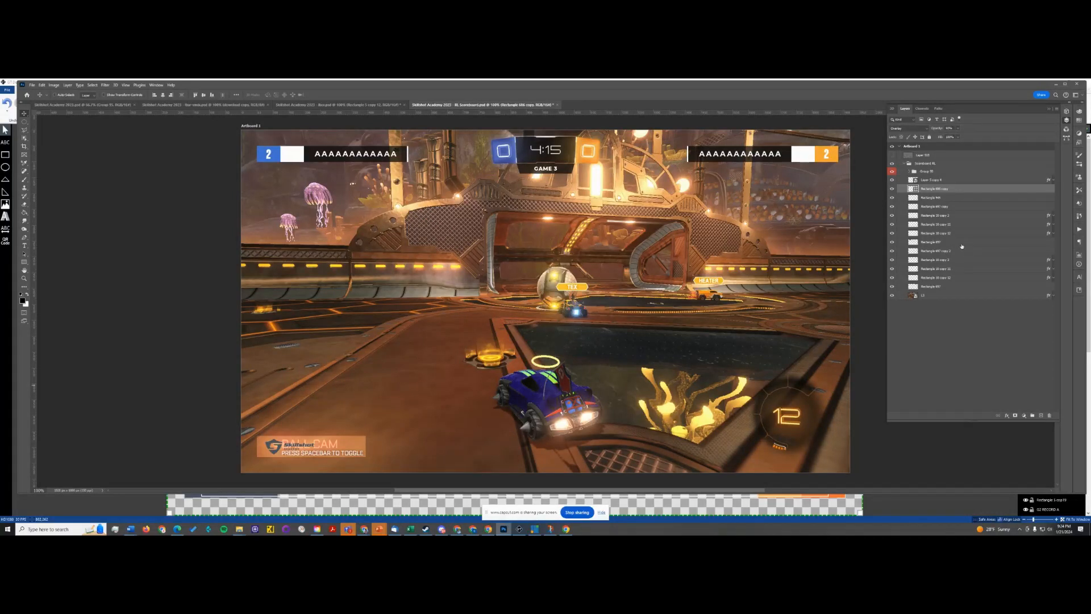
key(ctrl+z)
click(893, 190)
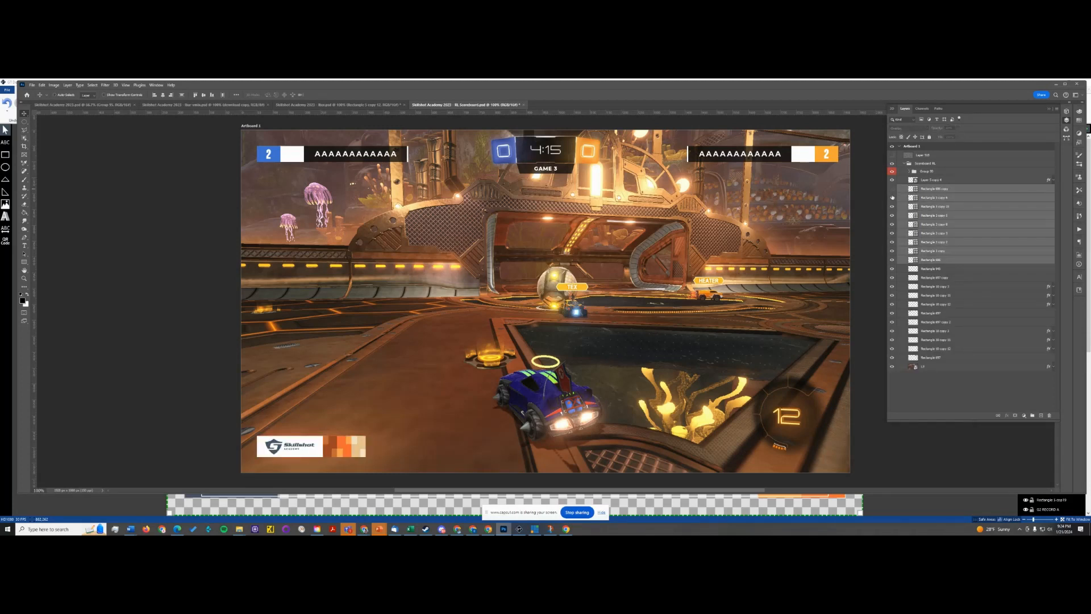
- Rasterize the selected rectangle layers of the Skillshot logo badge
click(892, 191)
right_click(969, 263)
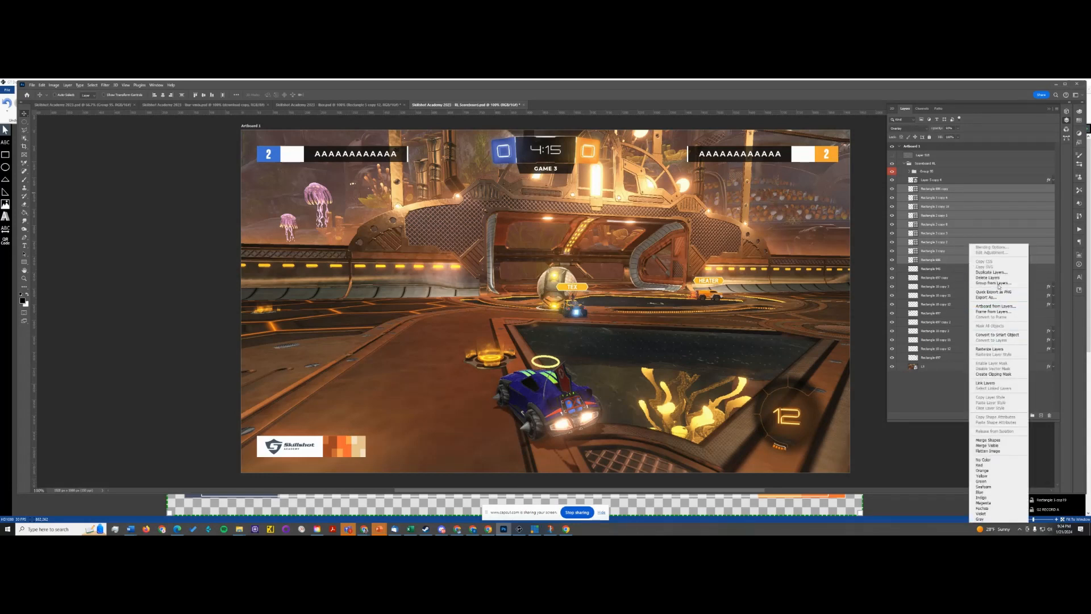
click(989, 349)
- Merge the logo badge's rasterized coloured rectangles into one layer, leaving out the white background
right_click(981, 198)
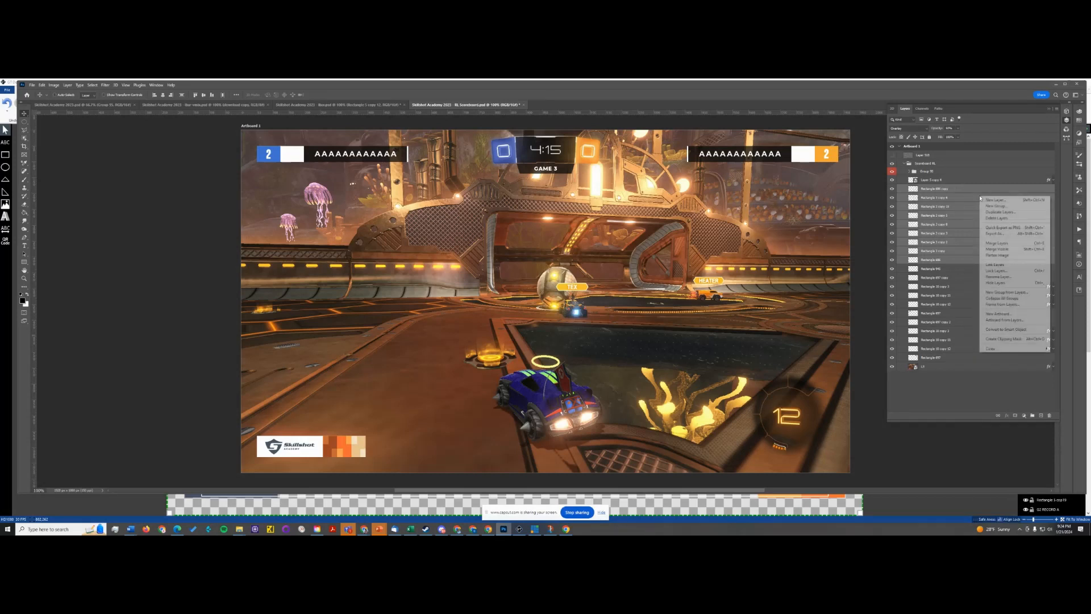
right_click(972, 187)
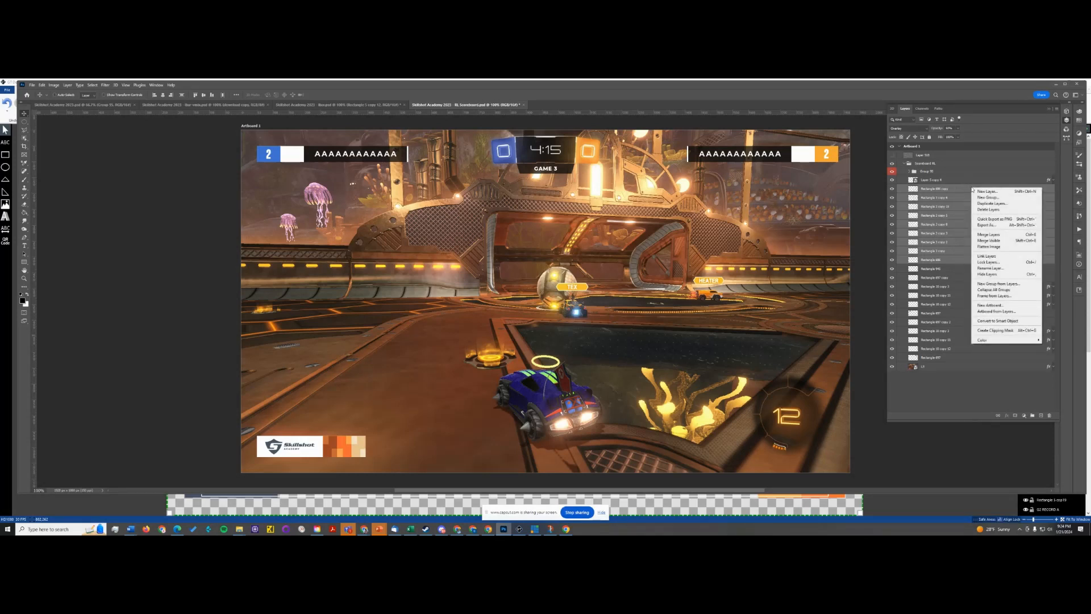
click(964, 188)
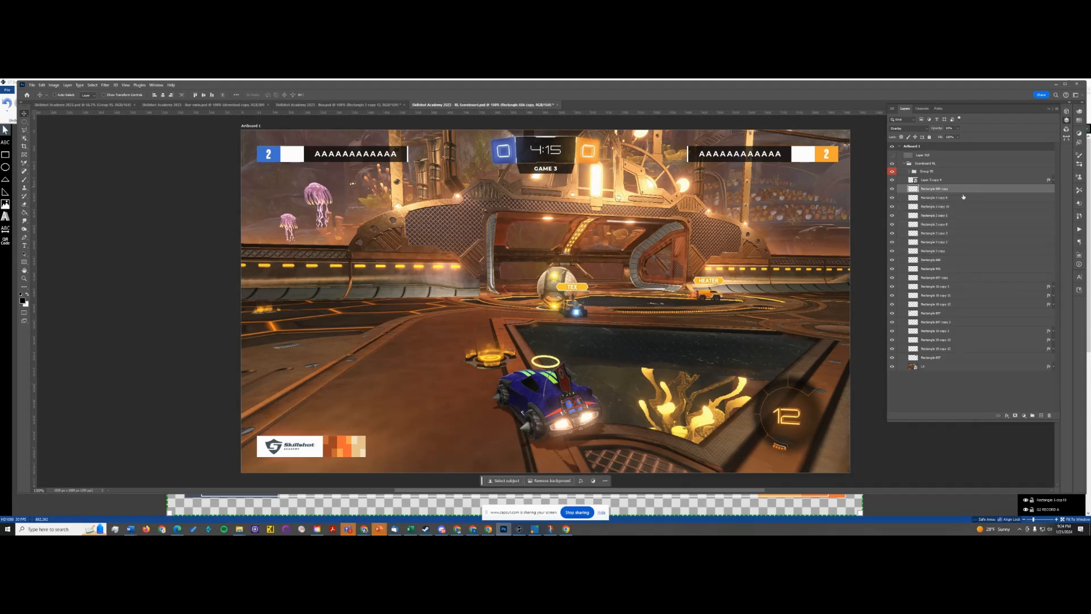
shift+click(958, 250)
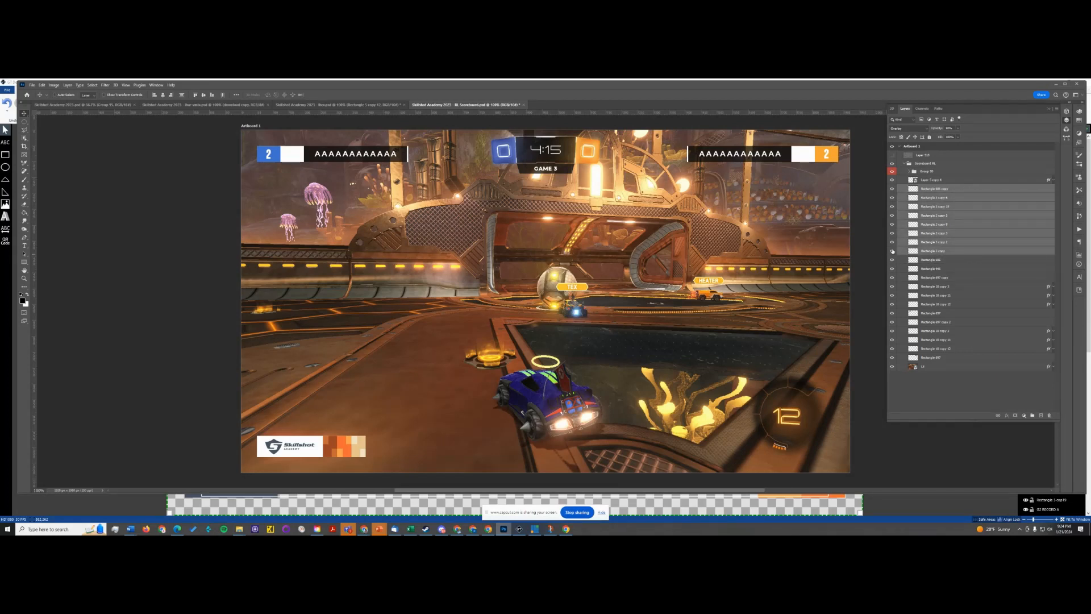
click(893, 251)
key(ctrl+e)
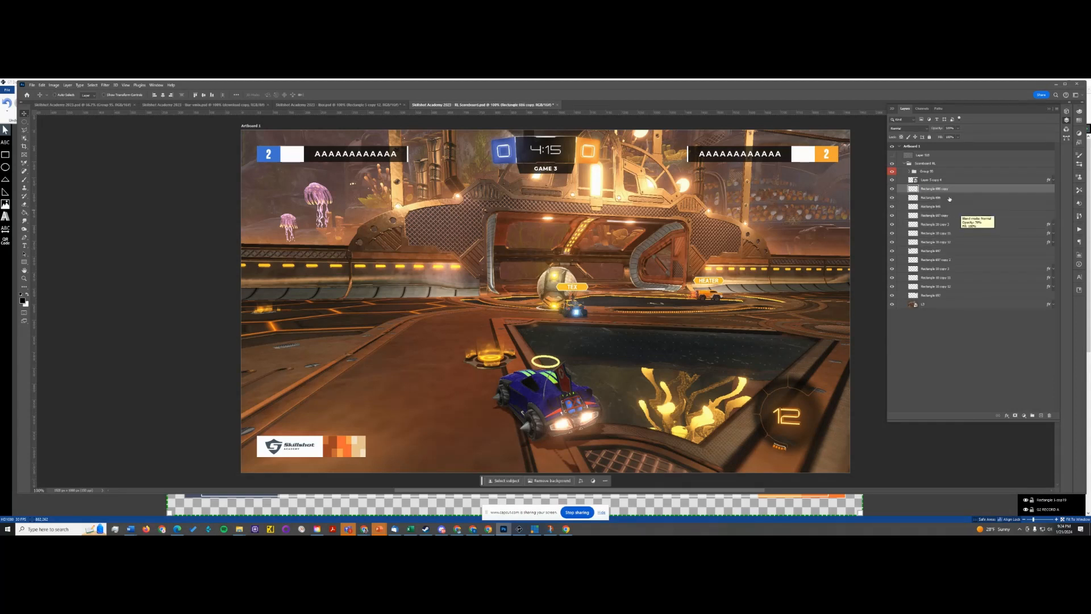
- Merge the coloured rectangles with the badge's white background and check the merged layer's visibility
click(892, 189)
click(893, 189)
click(893, 197)
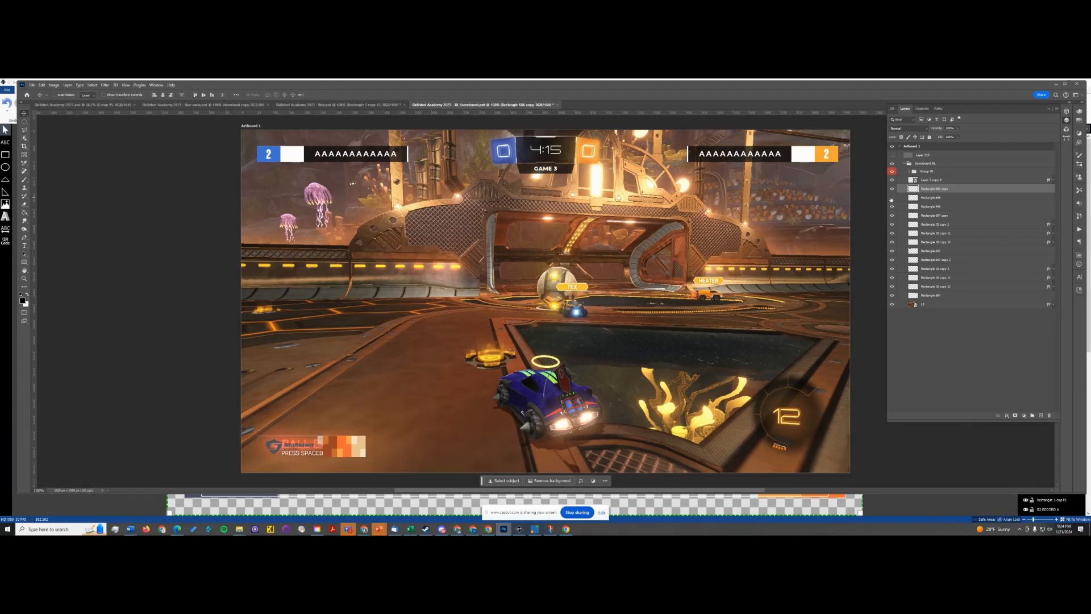
click(892, 198)
click(970, 198)
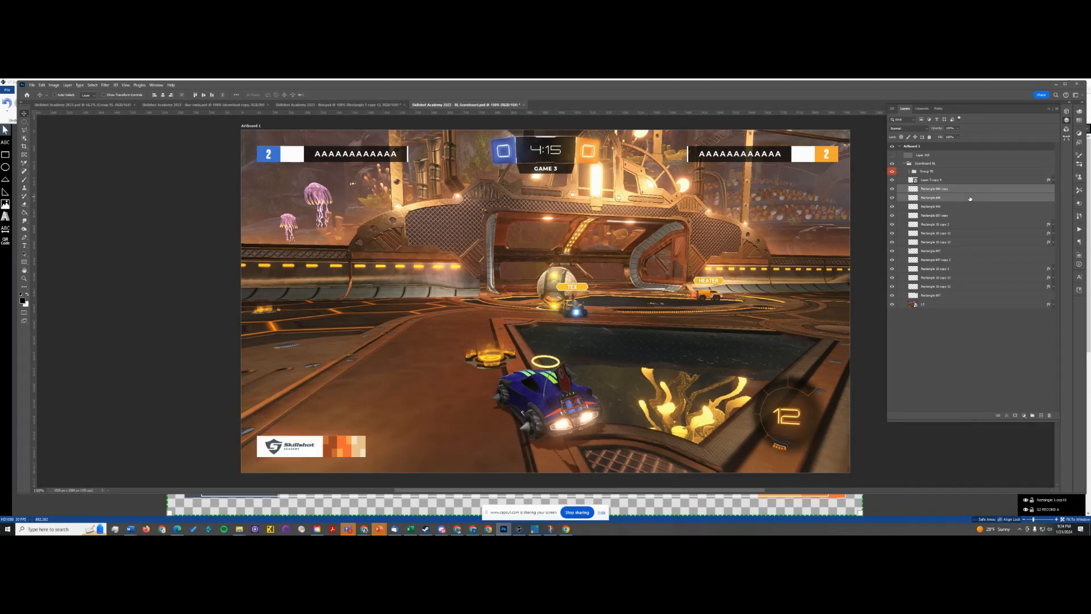
key(Delete)
click(893, 198)
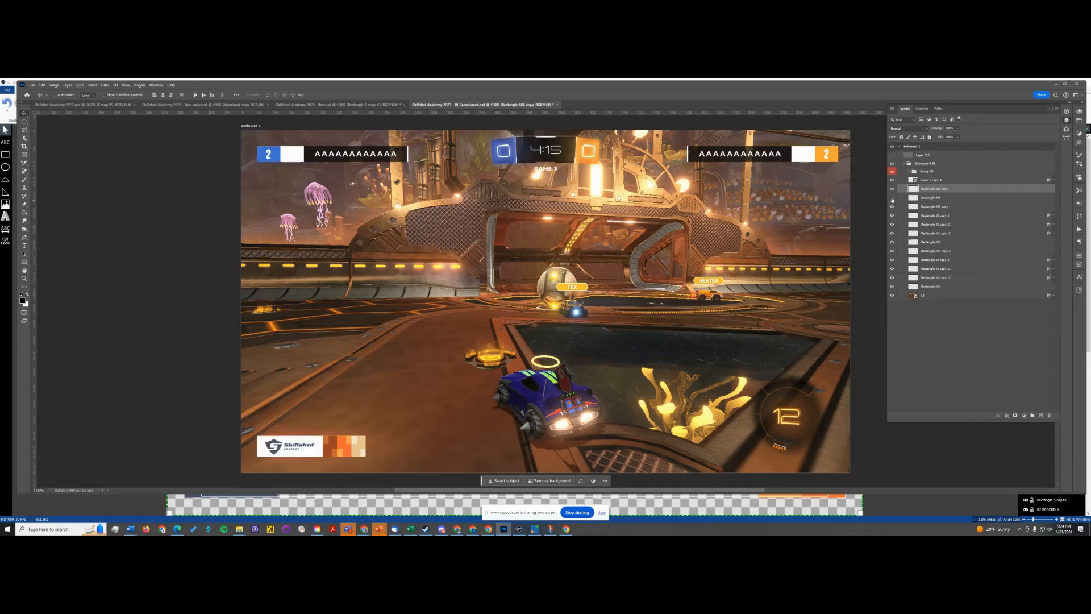
click(892, 199)
click(893, 190)
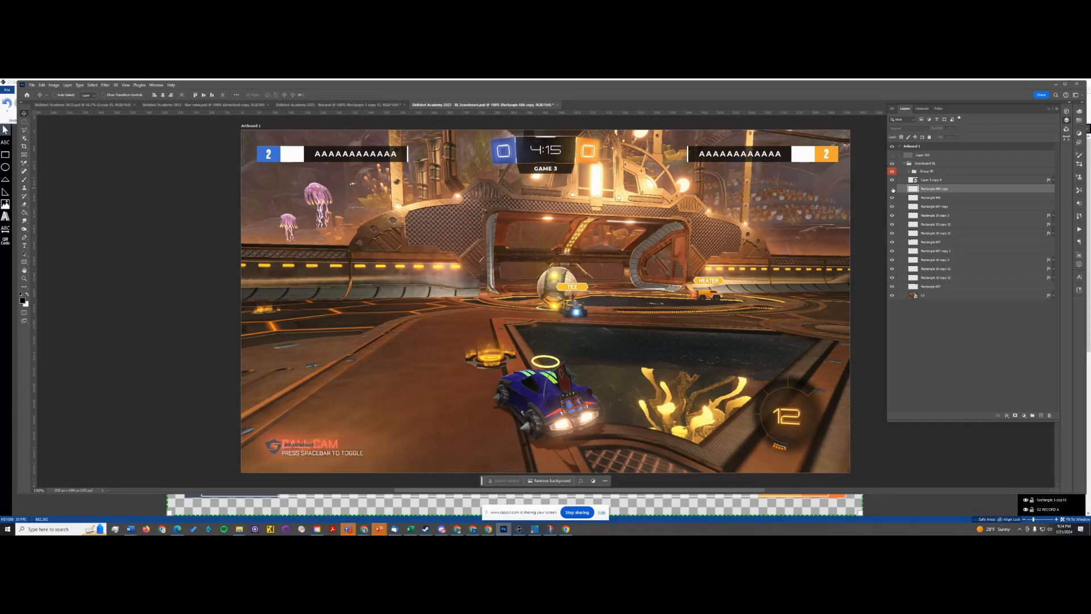
click(893, 189)
click(893, 189)
click(893, 190)
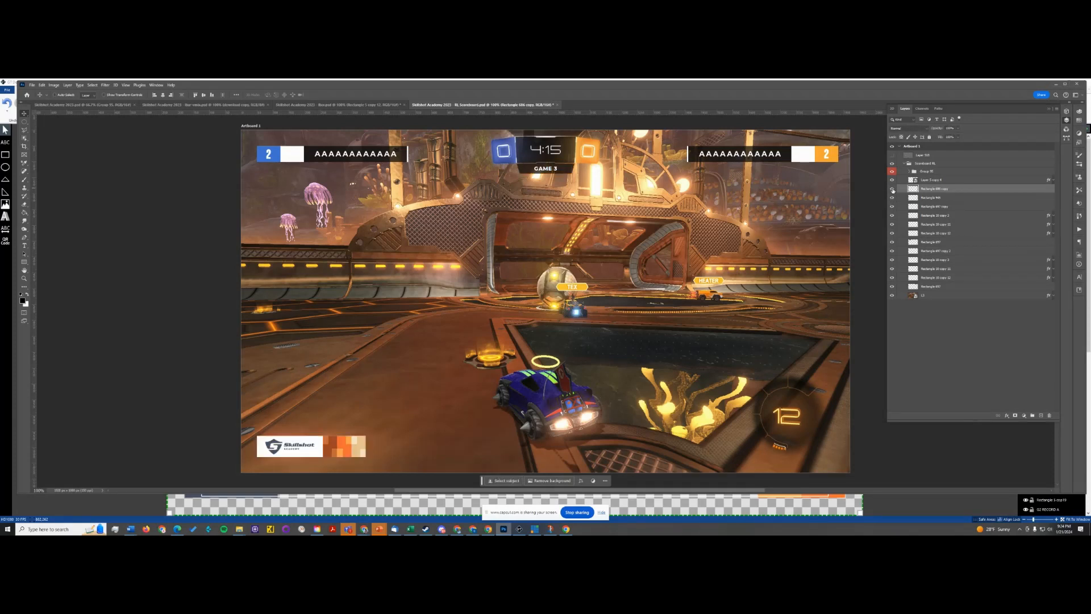
- Check the Skillshot logo layer's visibility and rasterize it
click(893, 182)
click(893, 182)
right_click(972, 180)
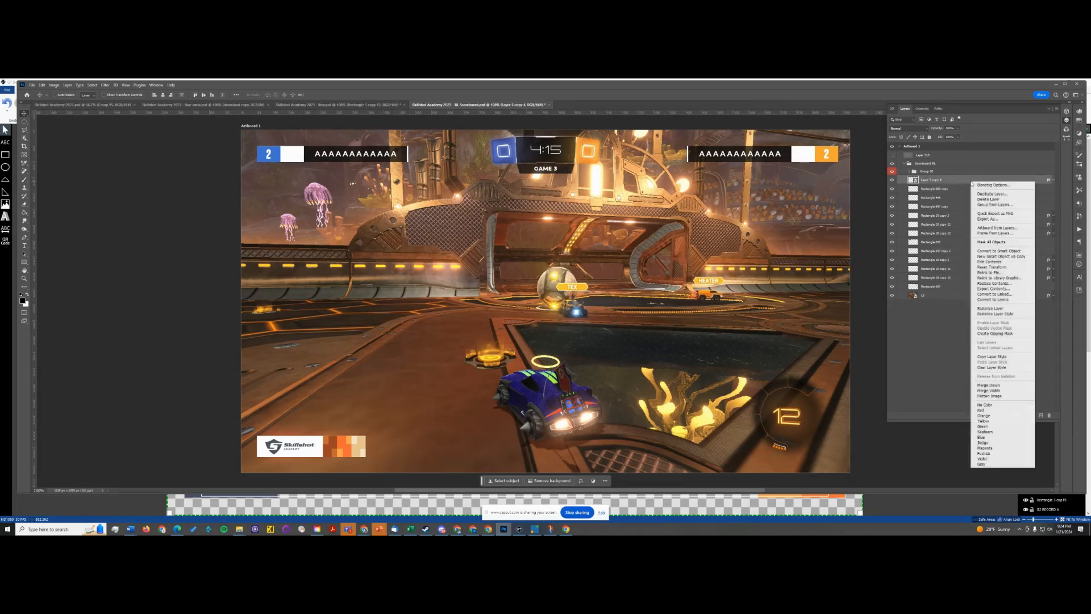
click(990, 308)
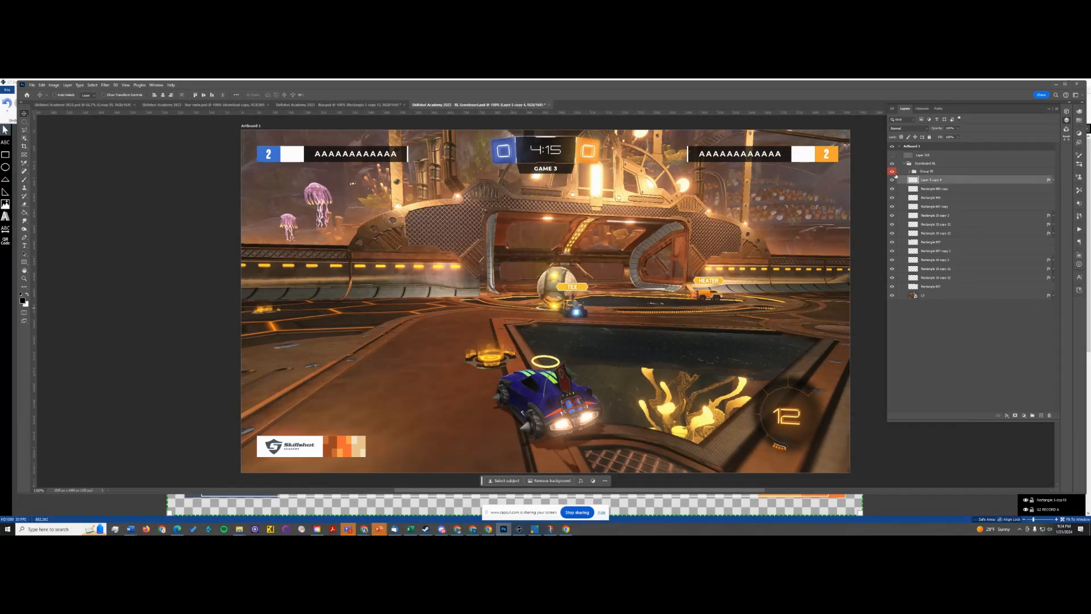
- Ungroup the red-labelled text group and delete the hidden rectangles in its nested group
right_click(999, 175)
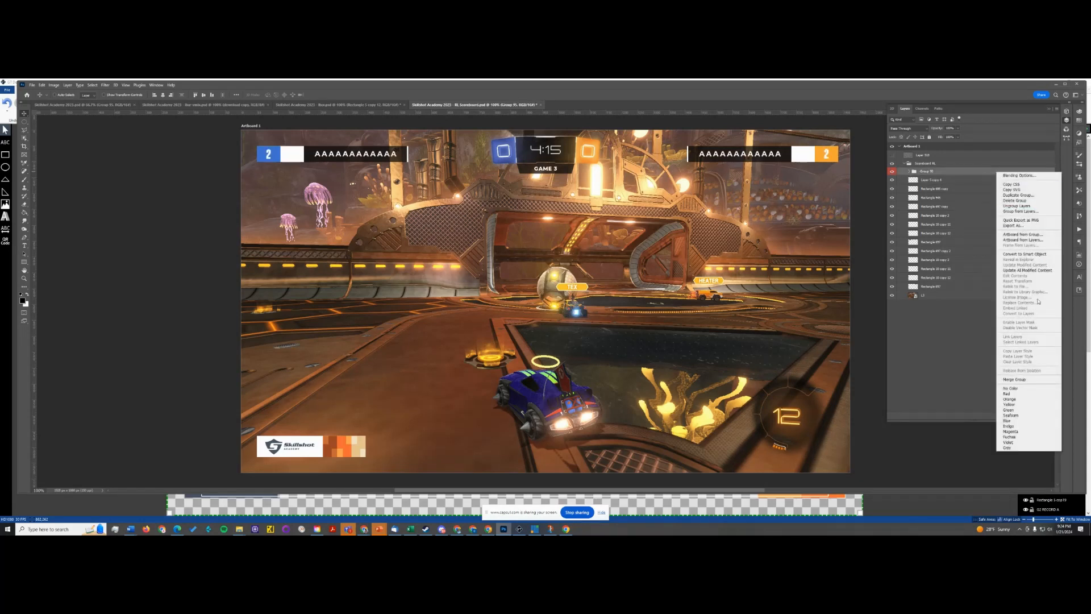
click(1014, 205)
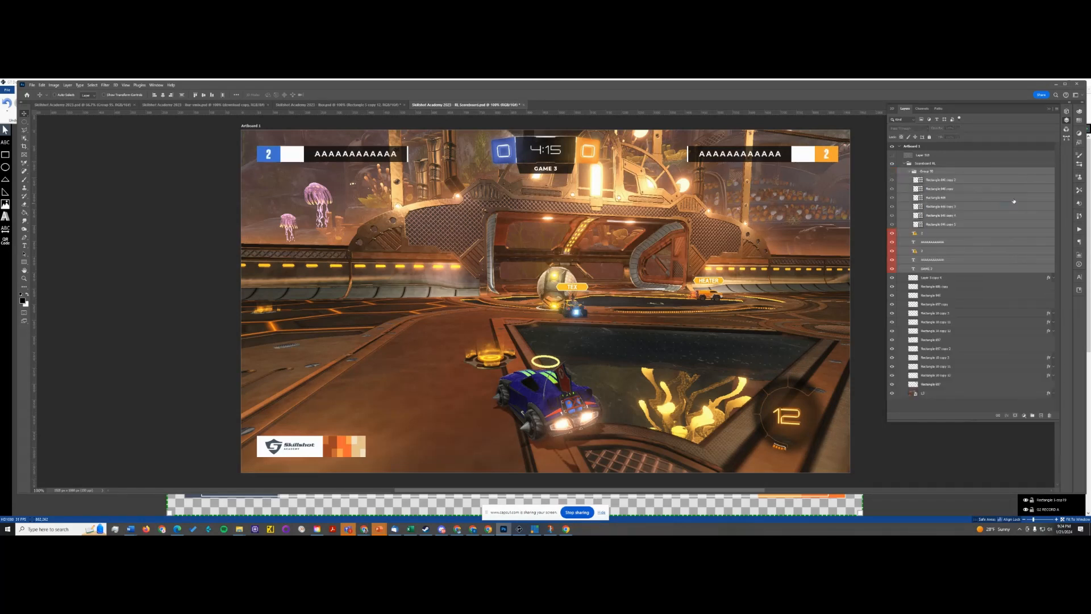
click(955, 180)
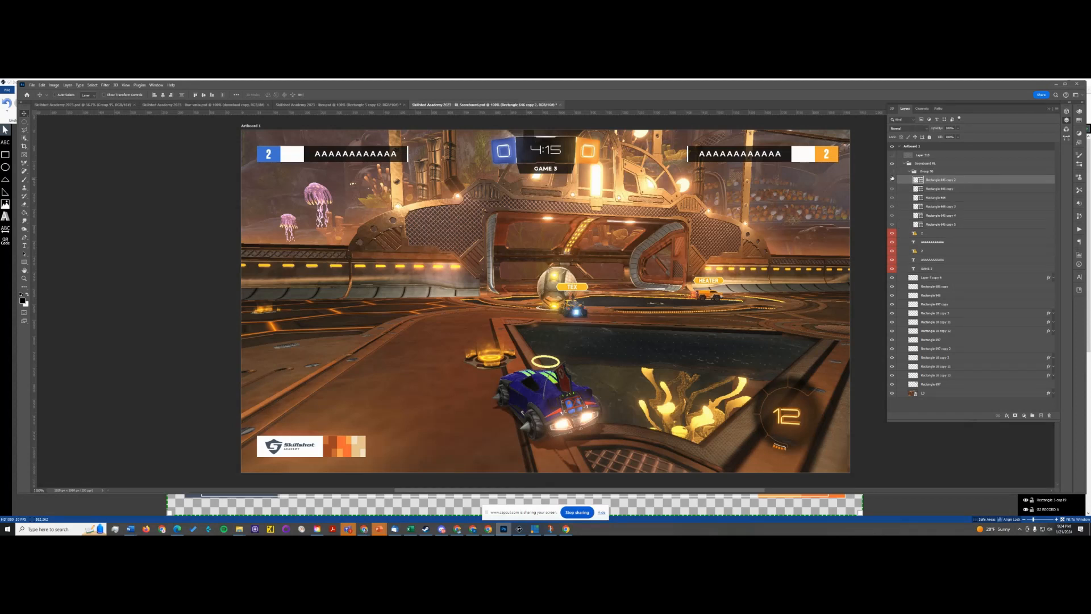
click(892, 180)
click(892, 180)
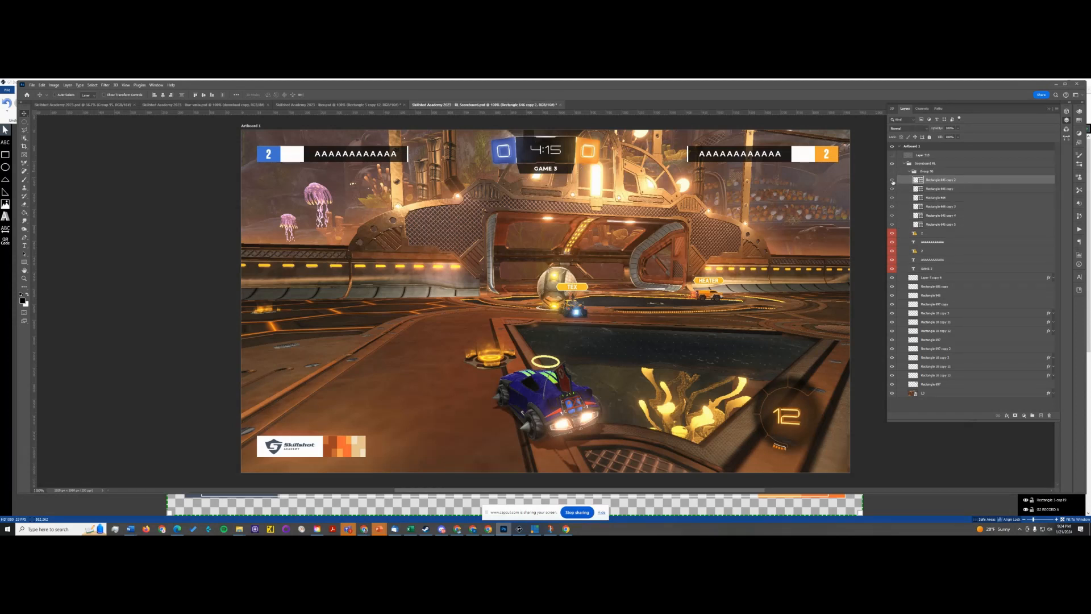
shift+click(959, 225)
key(Delete)
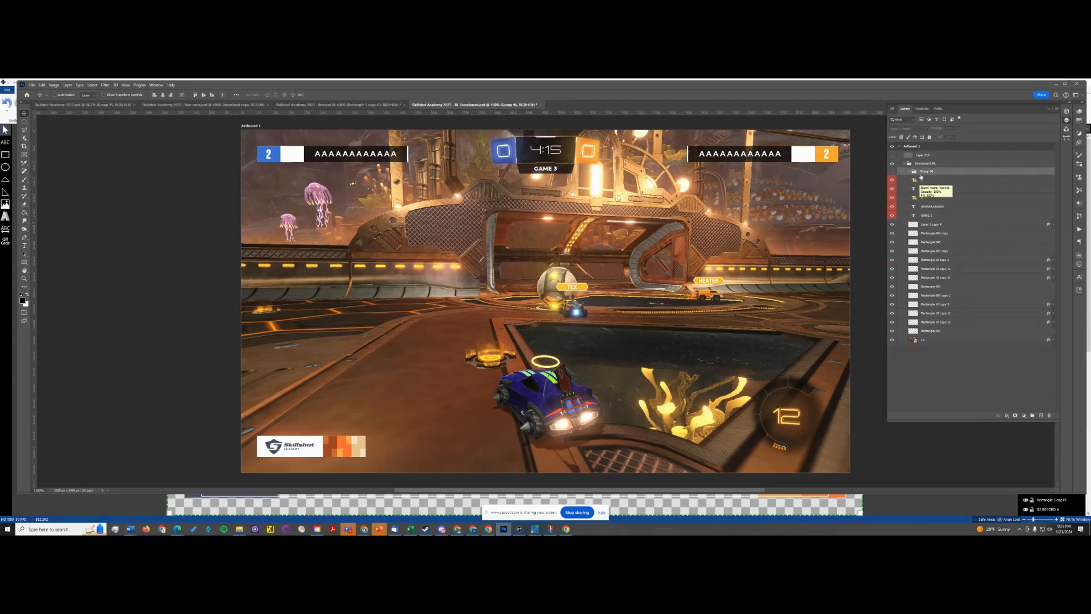
- Ungroup the leftover nested group and the Scoreboard RL group, and deselect the layers
right_click(960, 171)
click(982, 205)
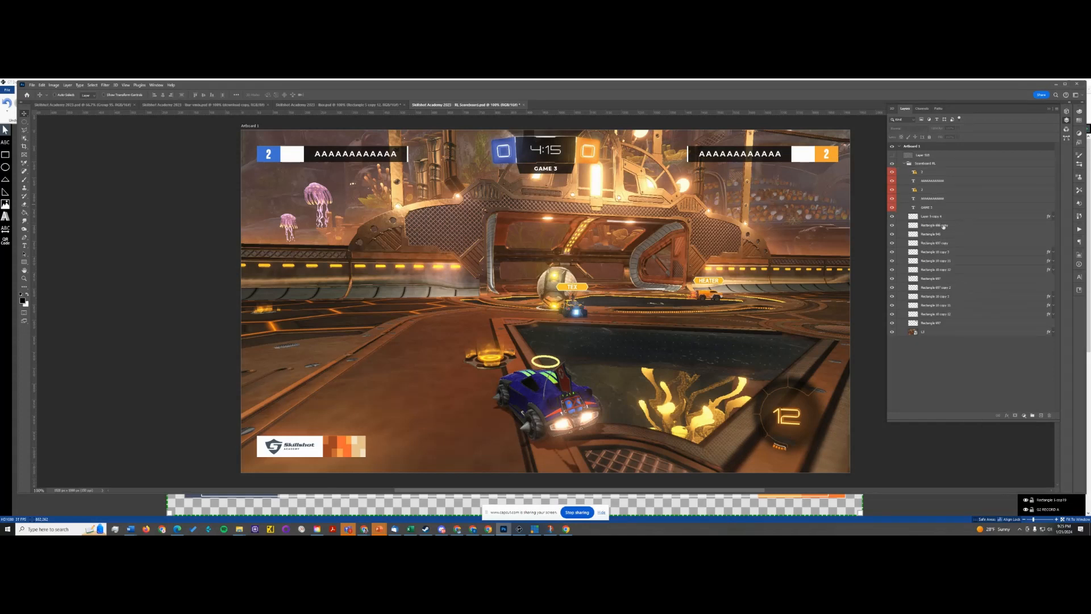
right_click(944, 166)
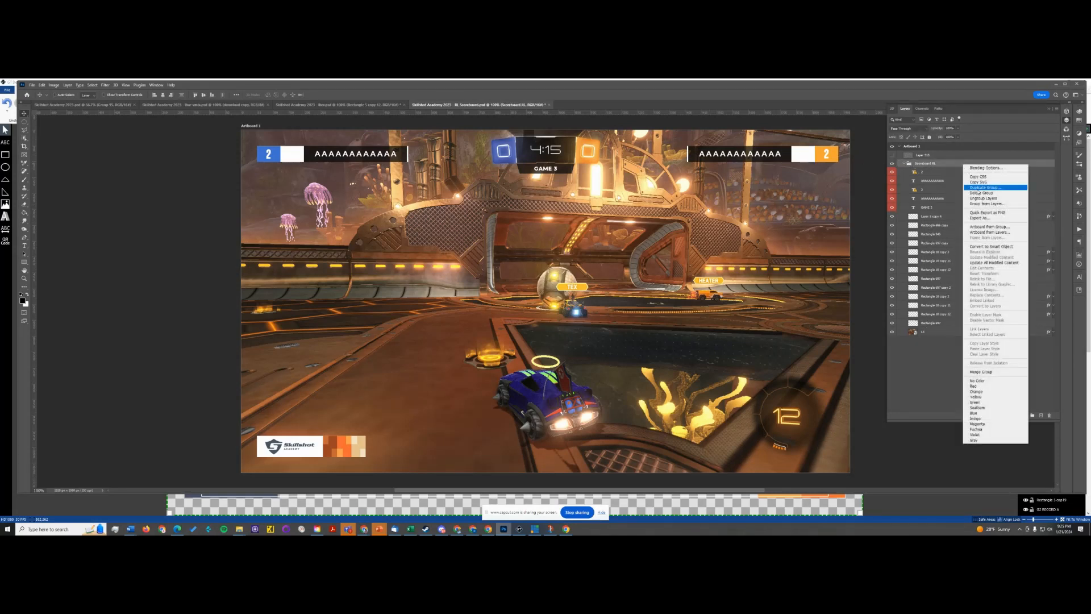
click(977, 200)
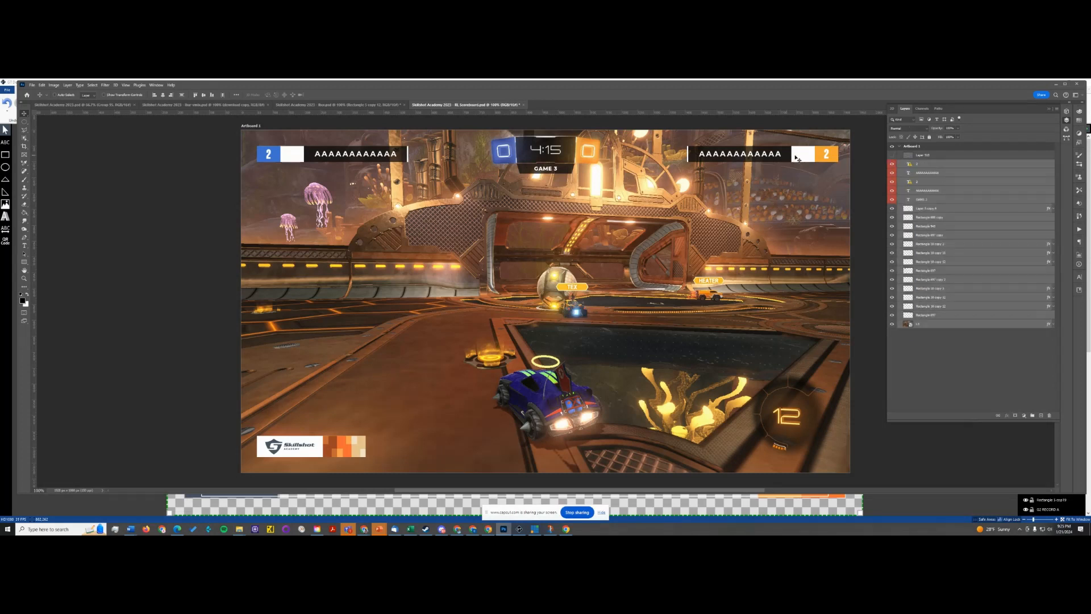
click(960, 356)
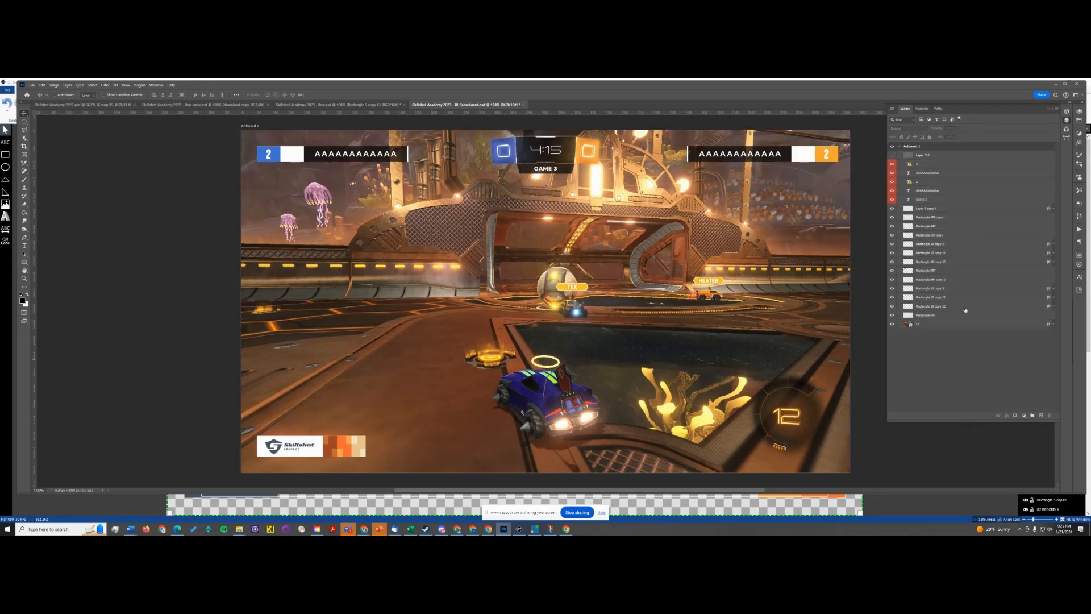
- Toggle the visibility of the logo, badge and rectangle layers to identify which parts form the right orange score bar
click(908, 209)
click(892, 209)
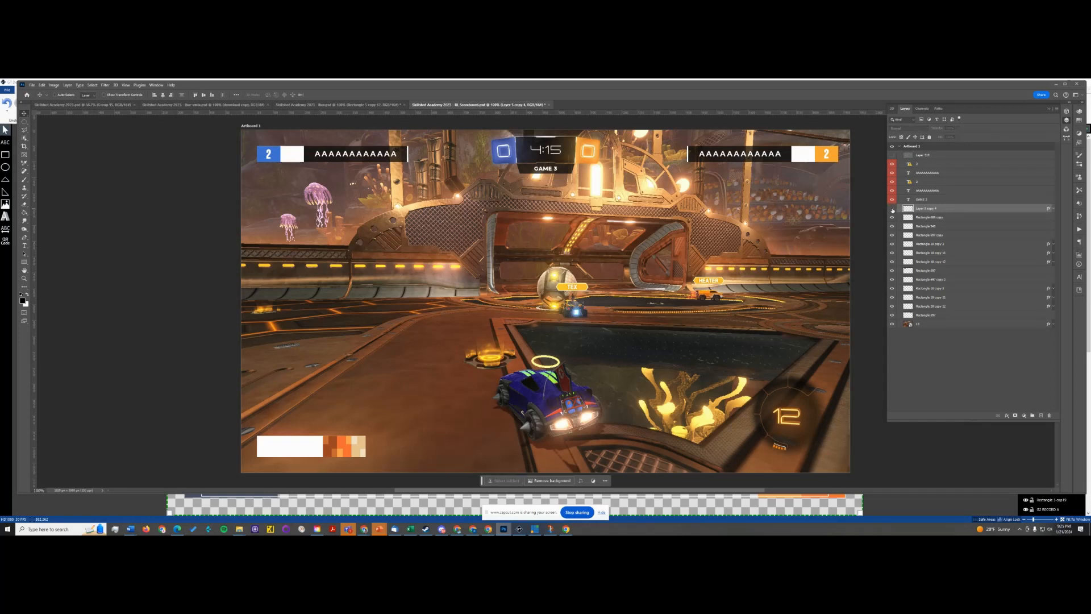
click(893, 209)
click(892, 218)
click(892, 219)
drag(893, 218, 892, 236)
click(892, 306)
click(892, 307)
click(893, 315)
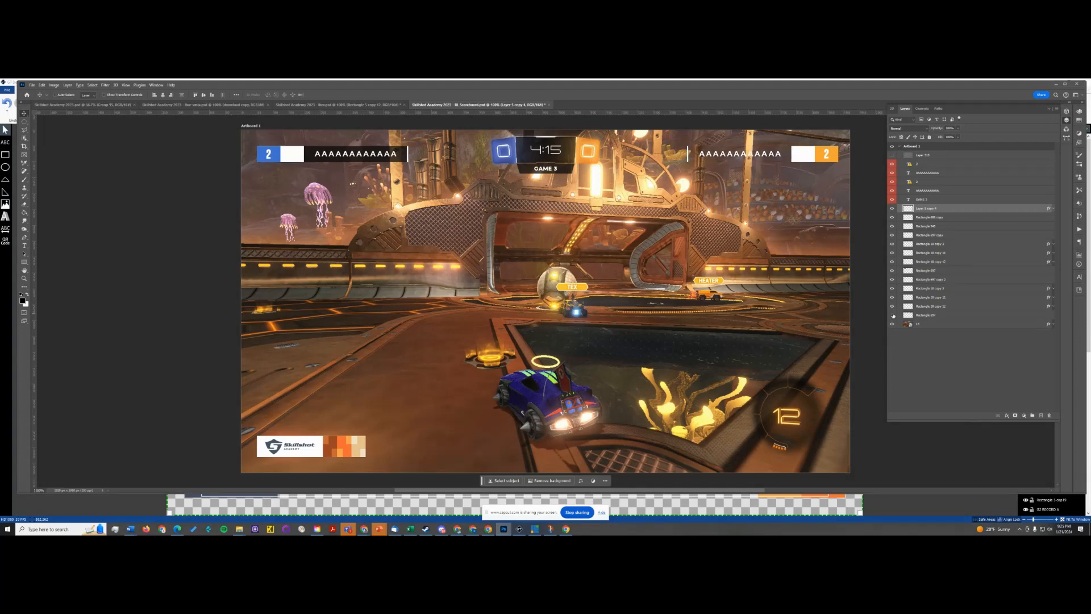
click(893, 315)
click(892, 307)
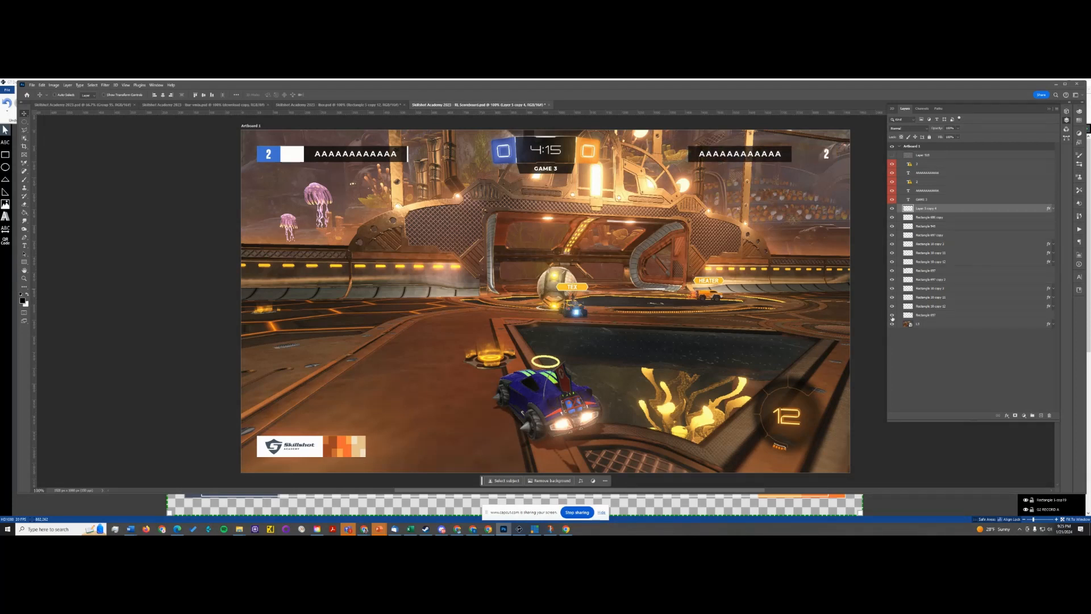
click(892, 306)
- Merge the right orange score bar's layers into one and rename it "right score ora"
click(948, 317)
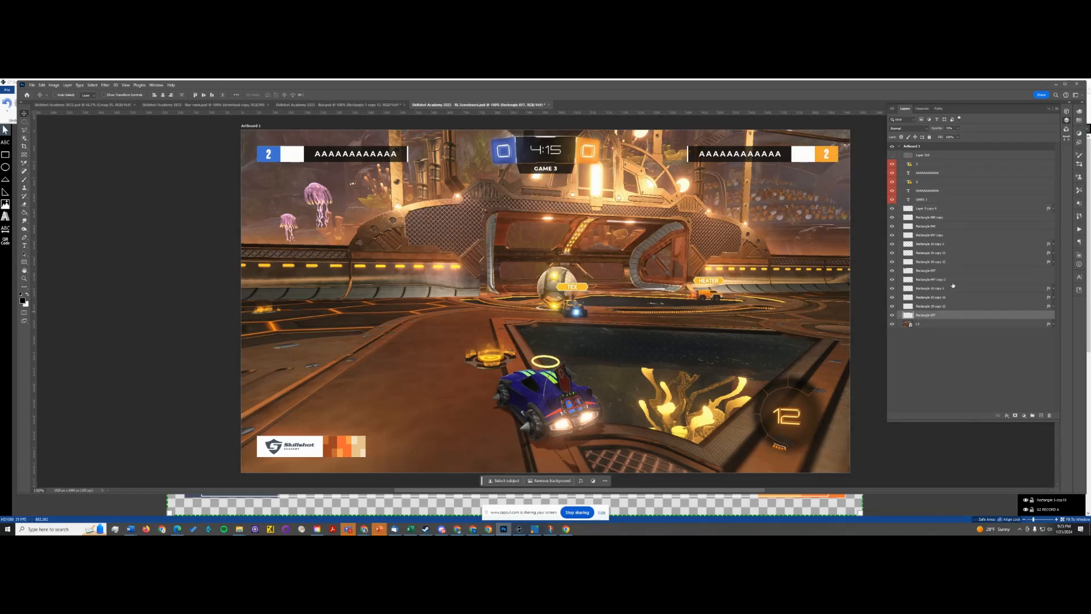
shift+click(953, 288)
key(ctrl+e)
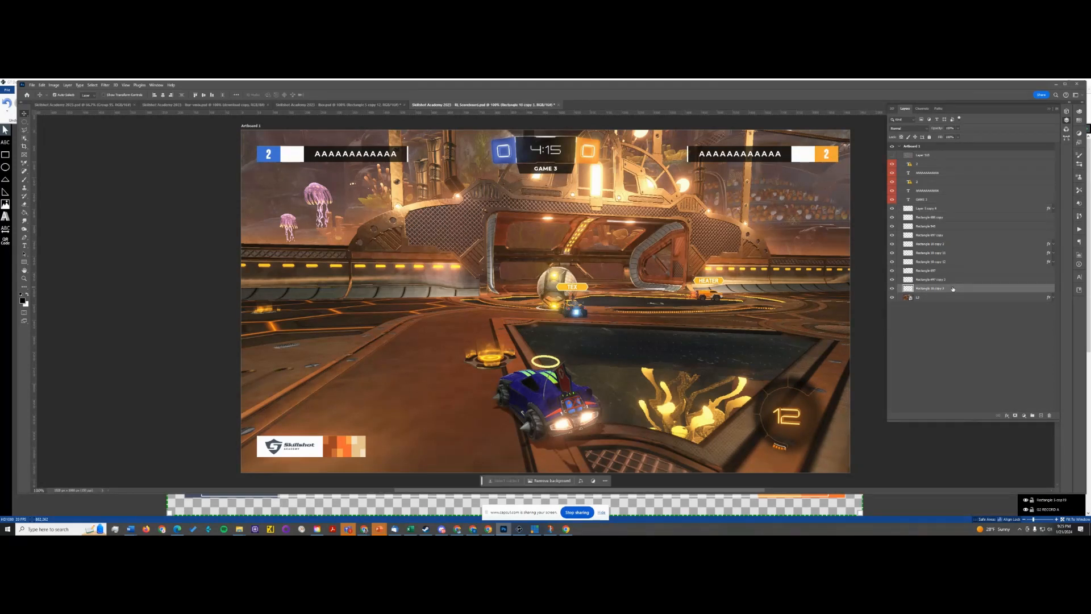
click(891, 297)
click(891, 297)
double_click(940, 289)
text(right score-cra)
key(Return)
- Delete the two overlay-blended rectangle layers above the right and left score bars
click(961, 279)
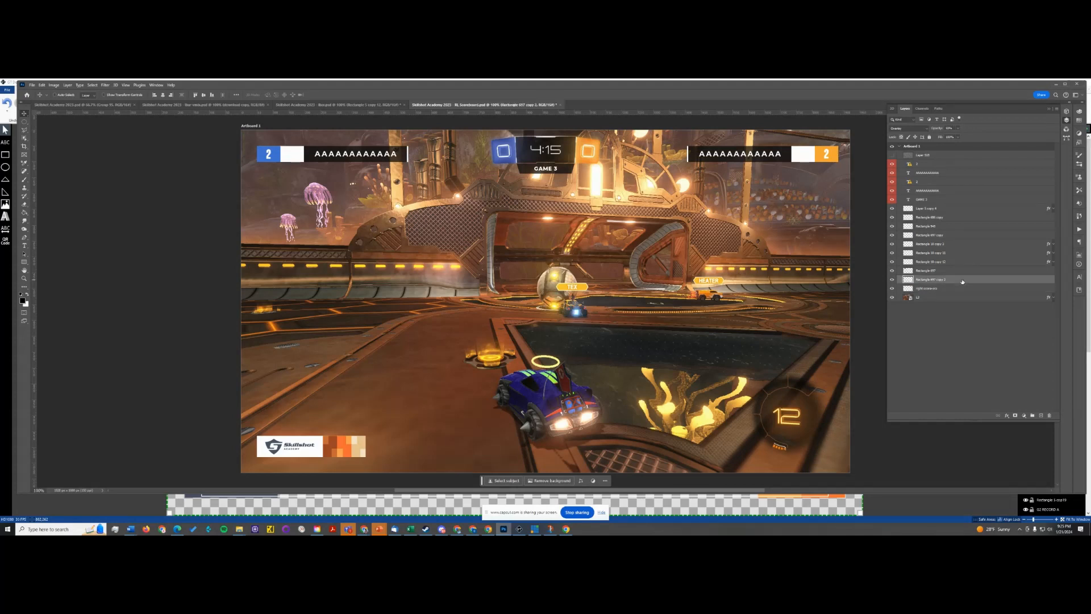
key(Delete)
click(891, 271)
click(892, 271)
click(931, 235)
key(Delete)
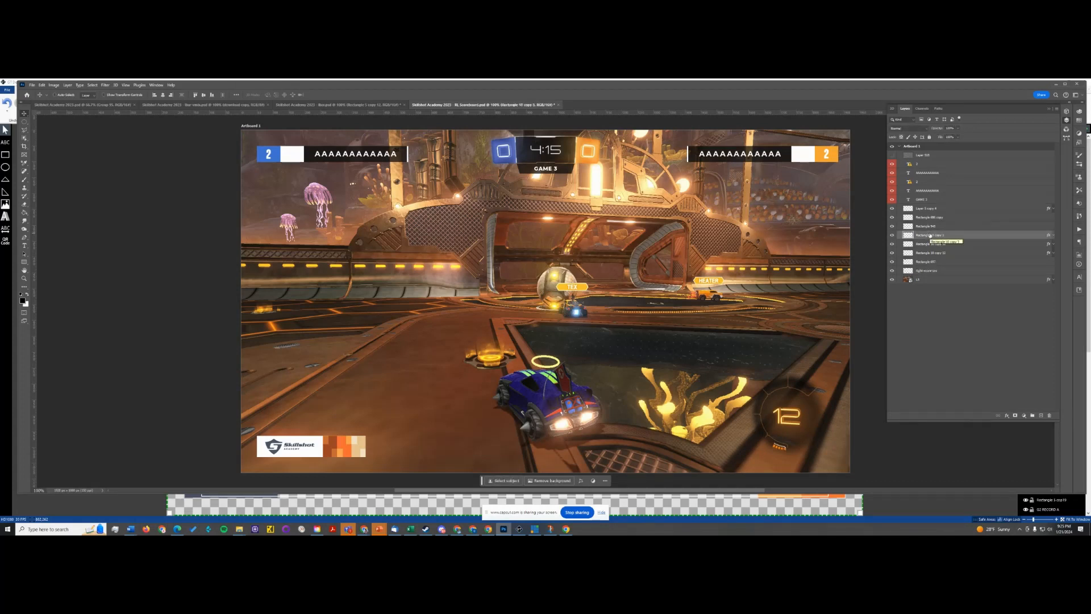
- Toggle the visibility of the game label background and the remaining rectangles to identify the left blue score bar's parts
click(892, 227)
click(892, 226)
click(892, 262)
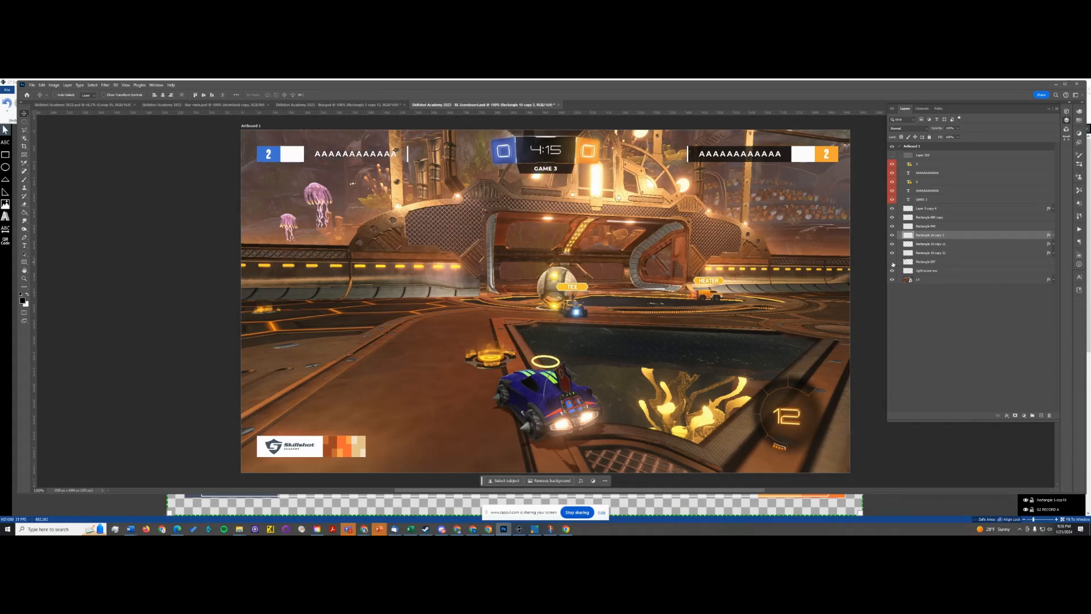
click(893, 253)
click(893, 243)
click(892, 236)
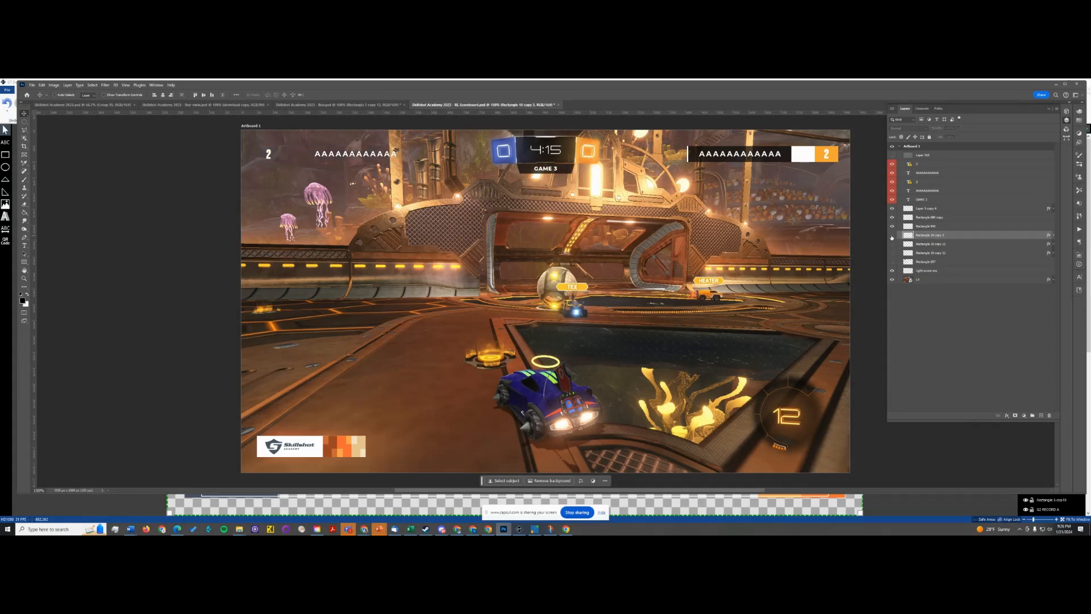
click(892, 235)
click(892, 243)
click(892, 253)
click(892, 262)
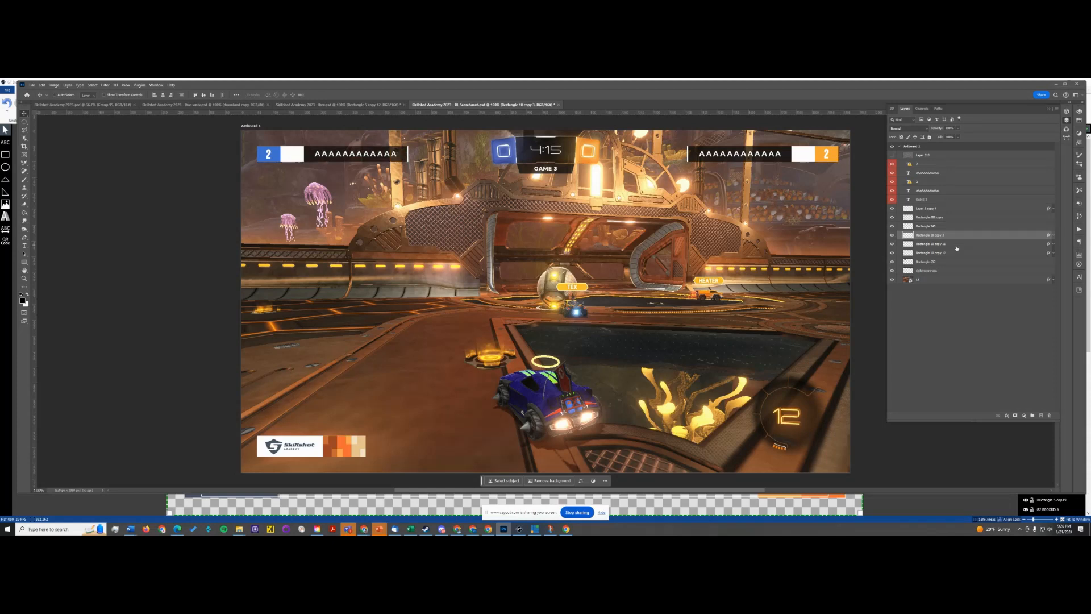
- Merge the left blue score bar's layers into one and rename it "left score blue"
shift+click(941, 263)
key(ctrl+e)
double_click(933, 235)
text(left)
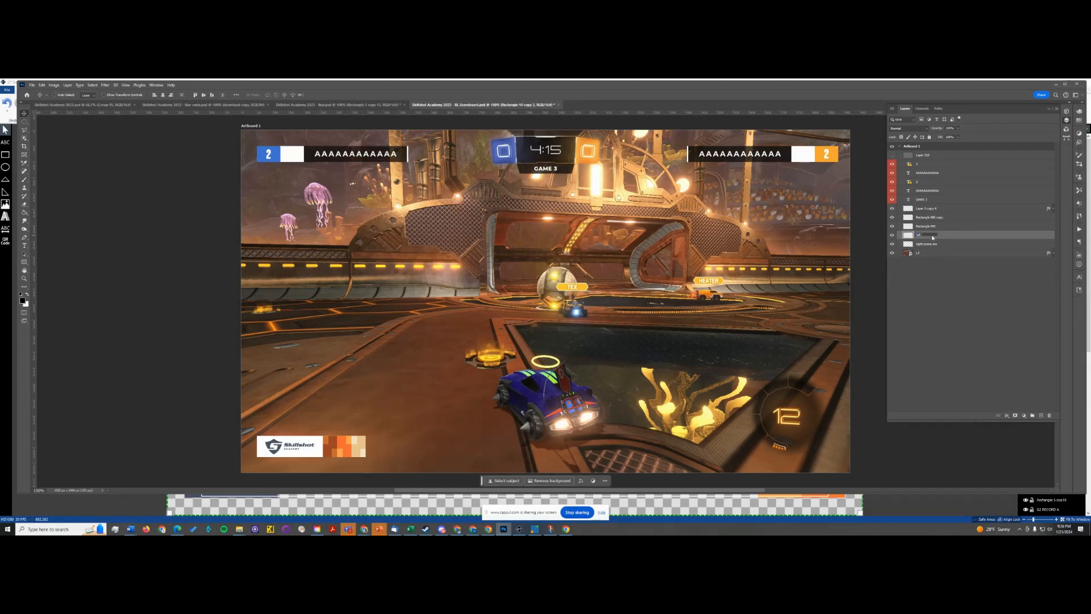
text( score- blue)
key(Return)
click(929, 235)
key(Return)
- Check the game label's background layer and rename it "center game"
click(893, 226)
click(892, 227)
double_click(926, 227)
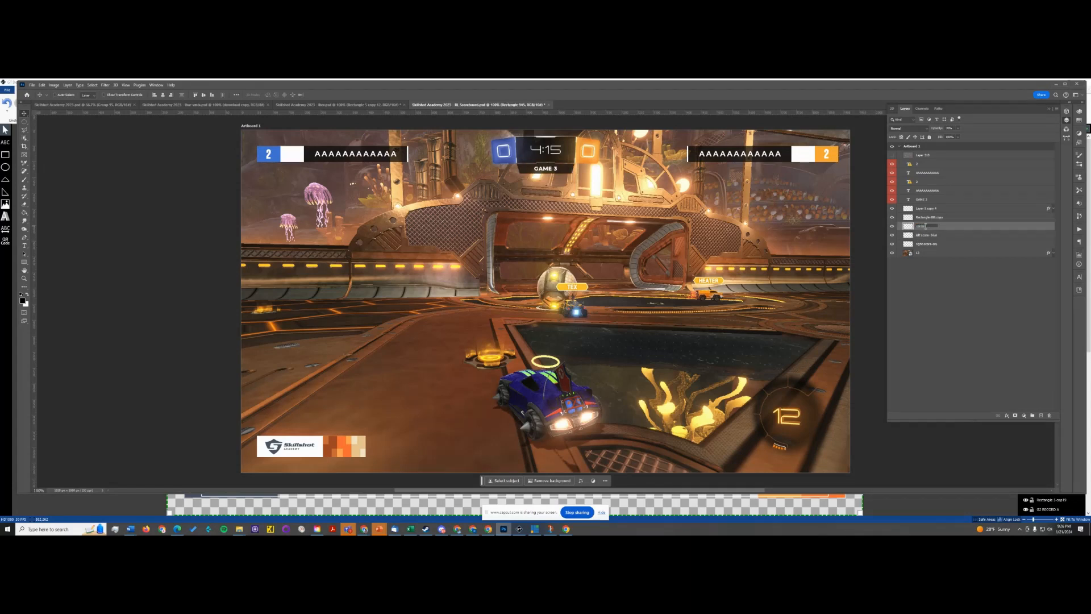
key(Return)
- Rename the merged logo badge background layer "bottom logo bg"
double_click(935, 217)
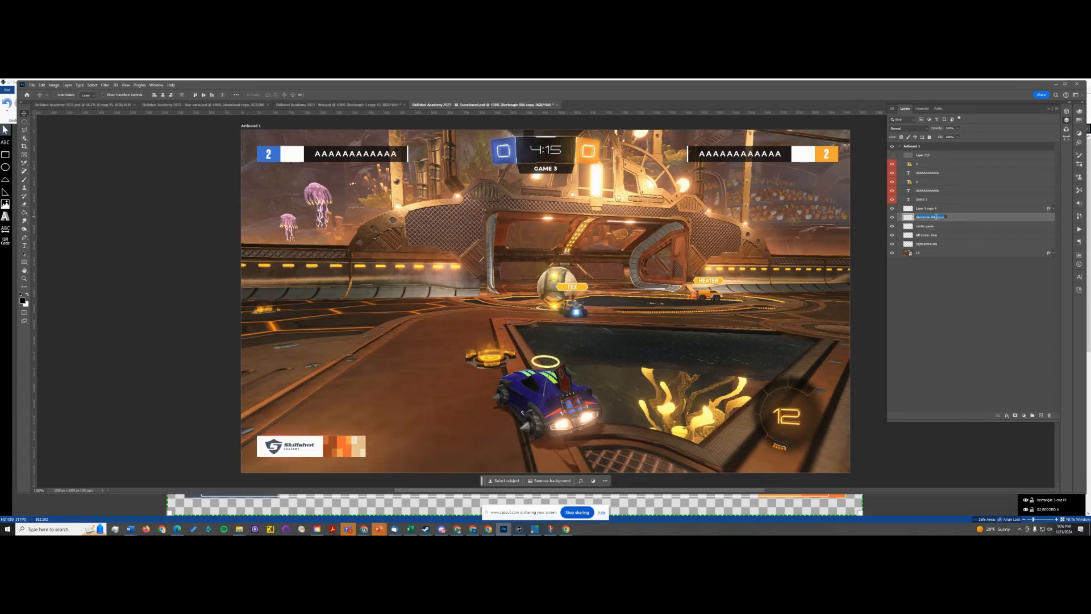
text(bottom logo bg)
key(Return)
- Check the Skillshot logo layer by toggling its visibility and rename it "logo"
click(892, 209)
click(892, 209)
double_click(930, 209)
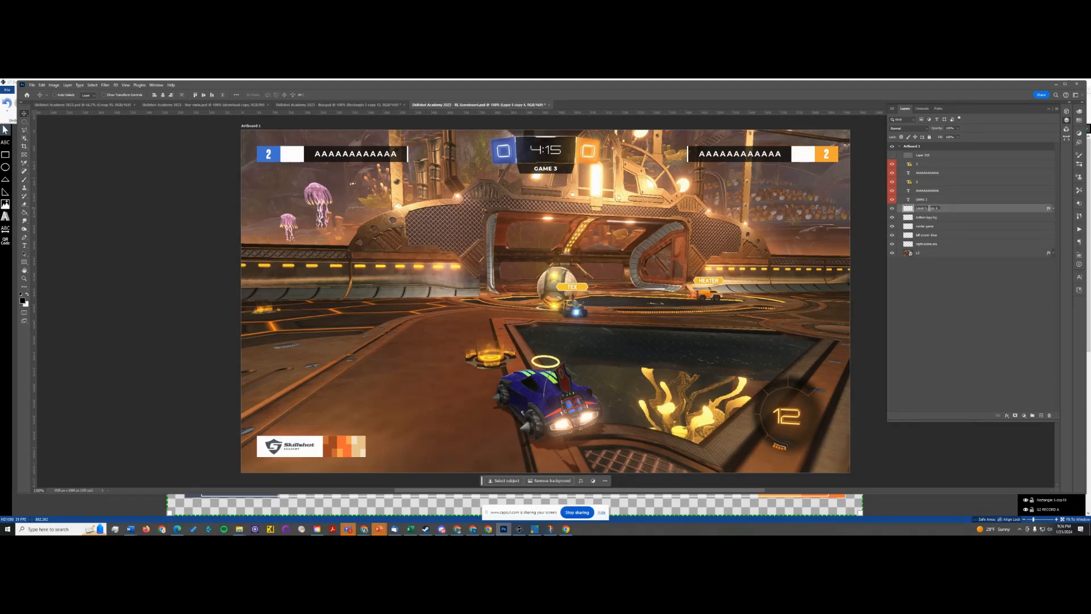
text(logo)
key(Return)
- Rename the two team name text layers "blue name" and "orange name"
double_click(925, 173)
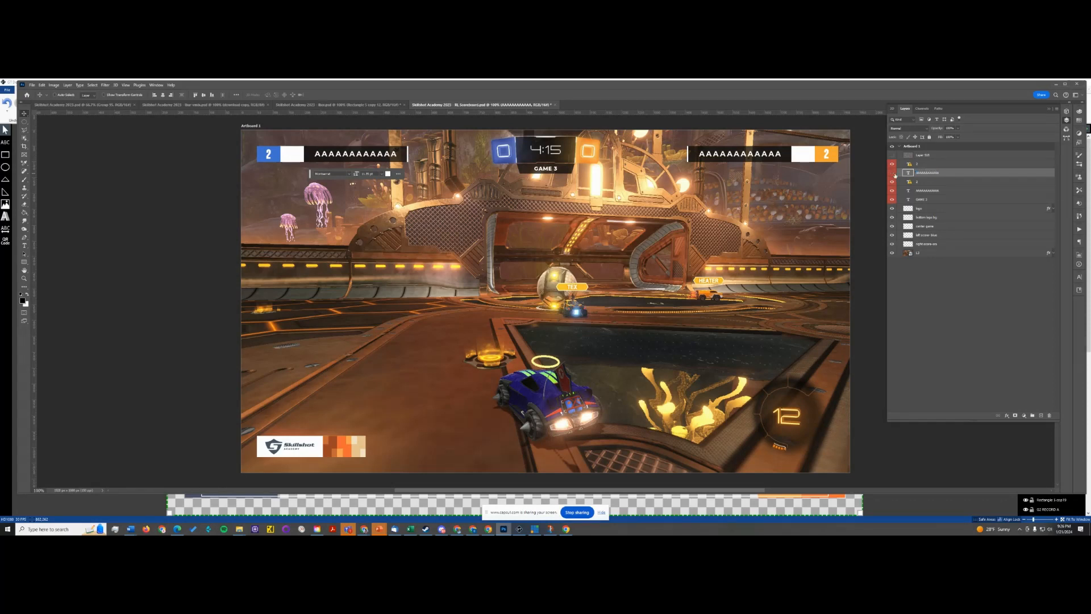
text(lue name)
key(Return)
click(893, 191)
double_click(926, 191)
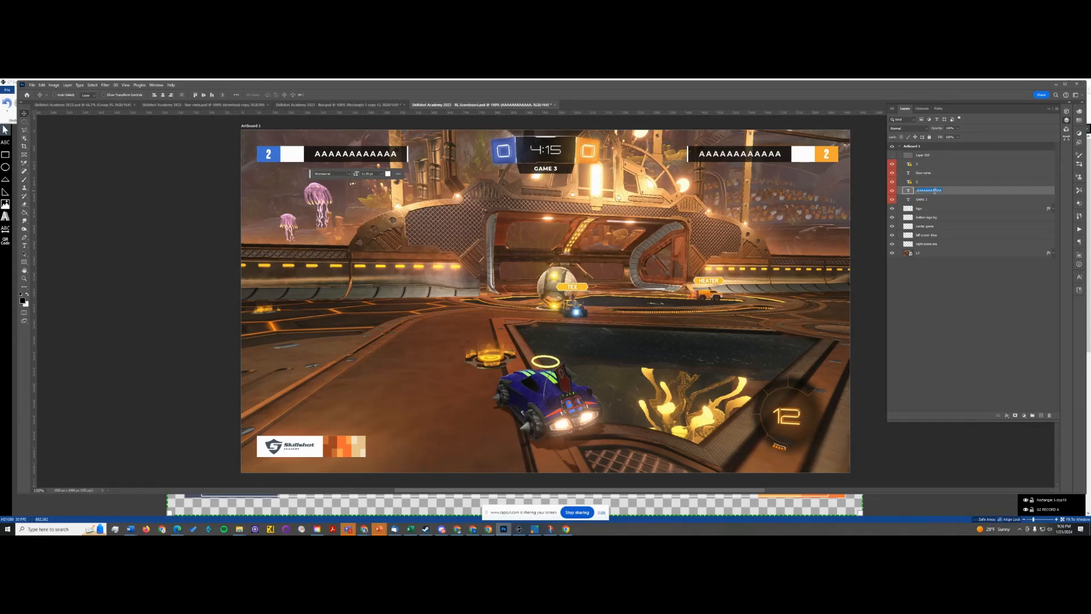
text(orange name)
key(Return)
- Rename the two score number text layers "orange record" and "blue record"
click(917, 182)
double_click(920, 182)
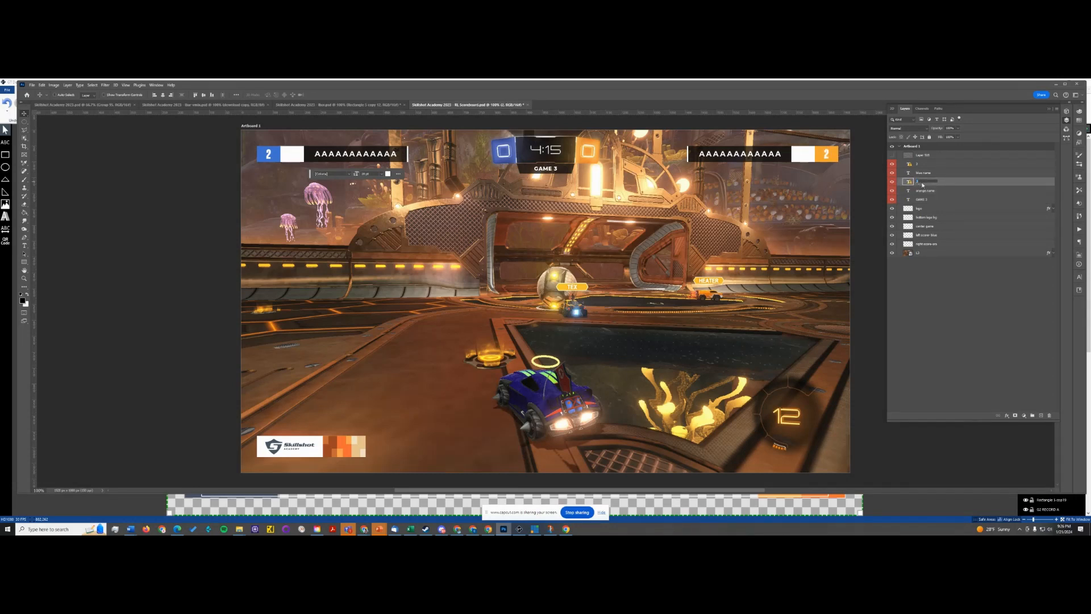
text(orange s)
key(Return)
click(921, 165)
double_click(919, 165)
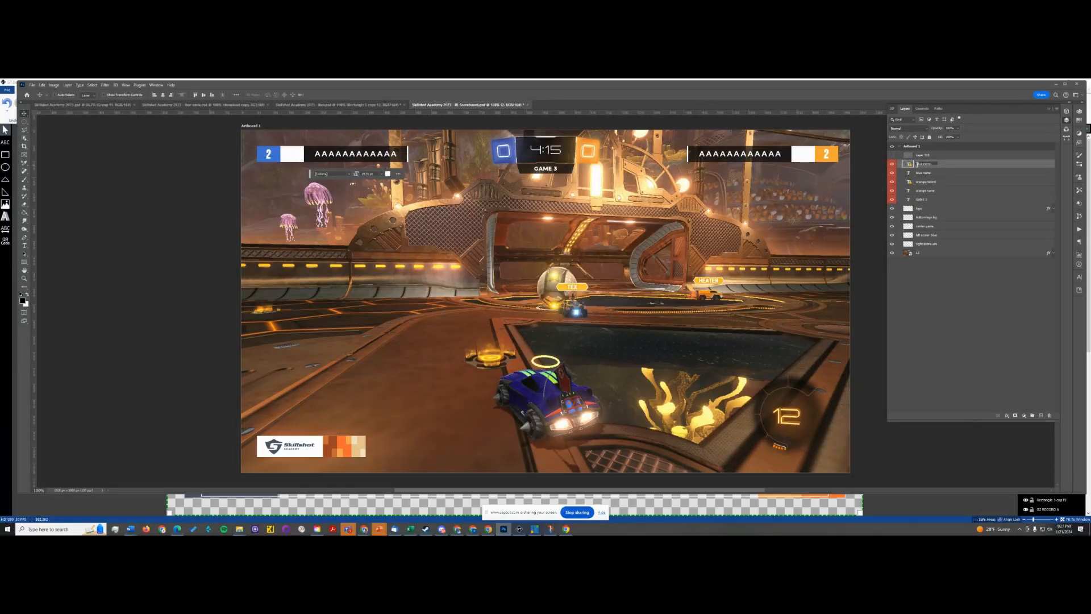
key(Return)
- Delete the hidden topmost layer and the gameplay background image layer, and save the scoreboard file
click(944, 158)
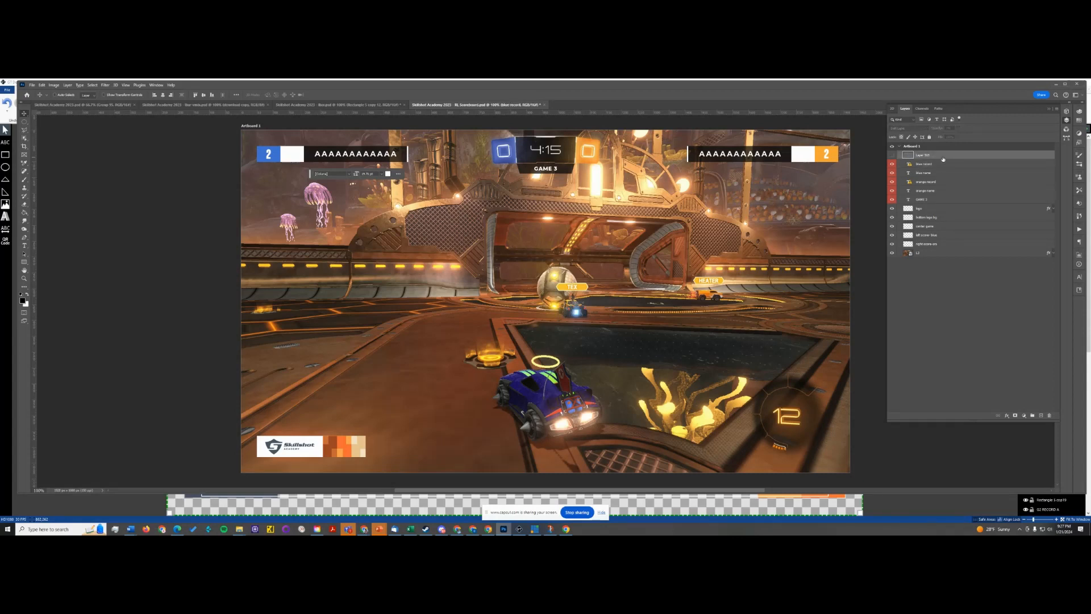
key(Delete)
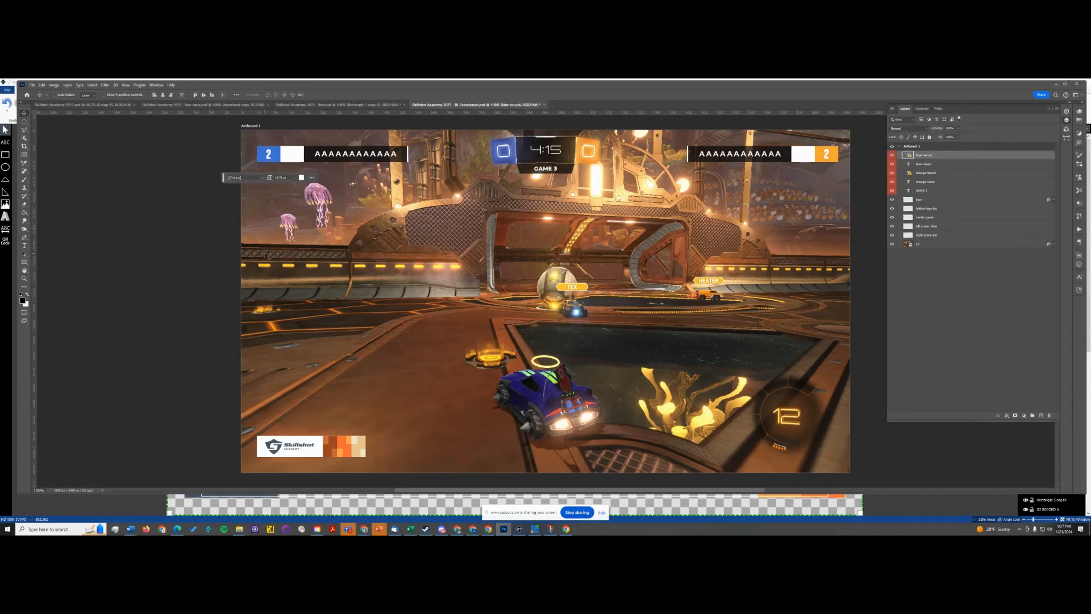
click(932, 244)
key(Delete)
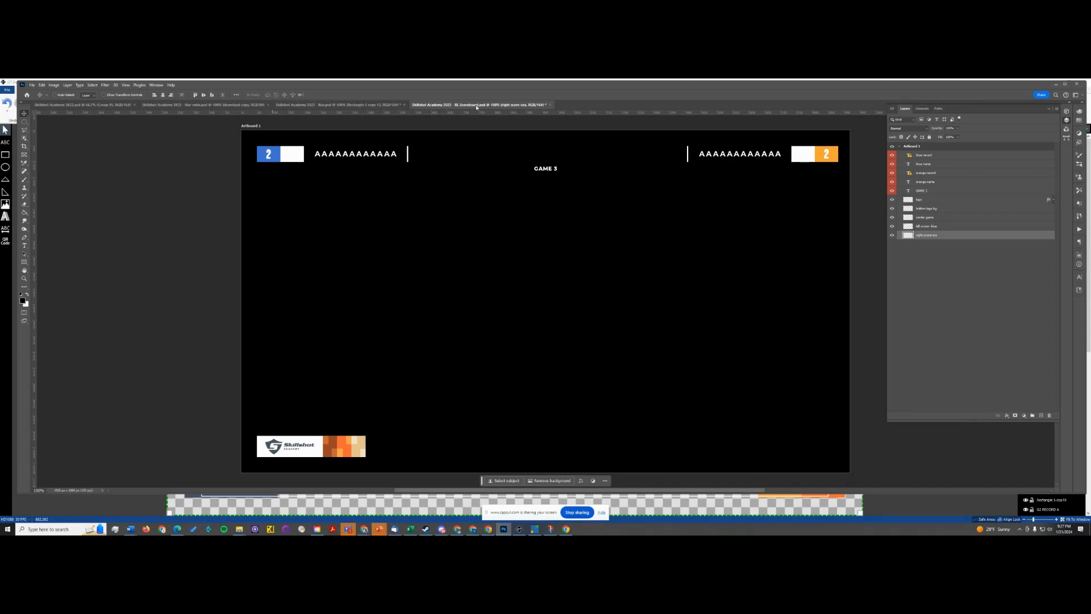
key(ctrl+s)
- Switch to GT Designer Advanced and create a new blank title
key(alt+Tab)
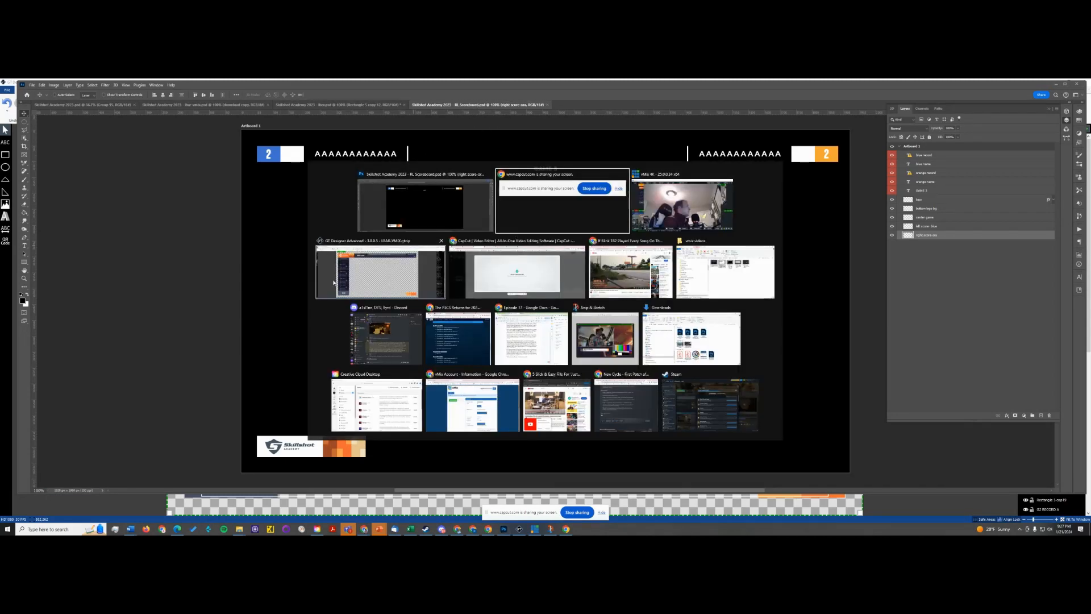
click(366, 273)
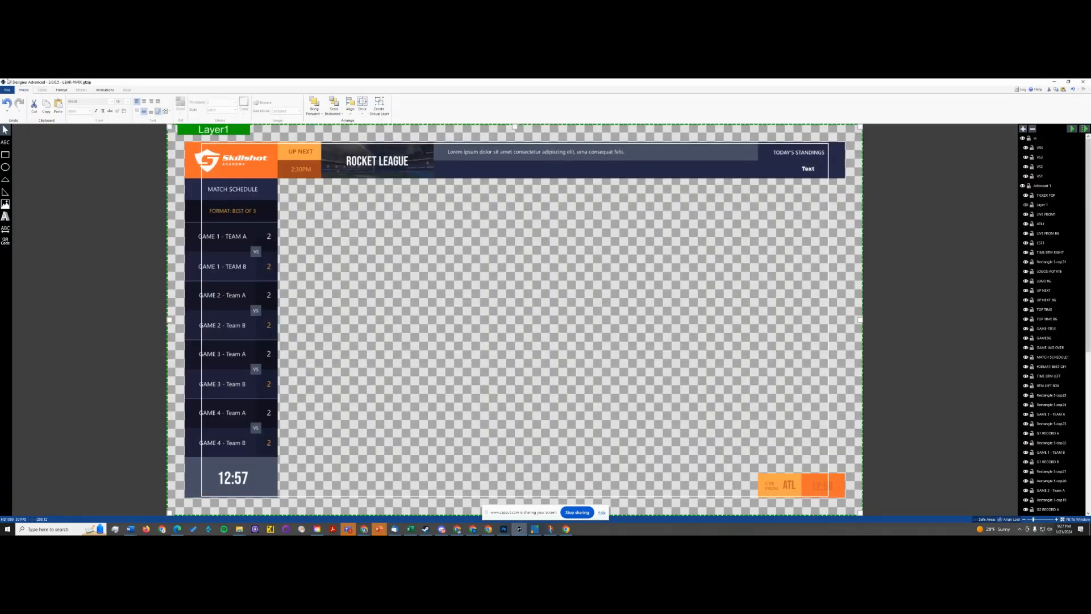
click(6, 89)
click(18, 101)
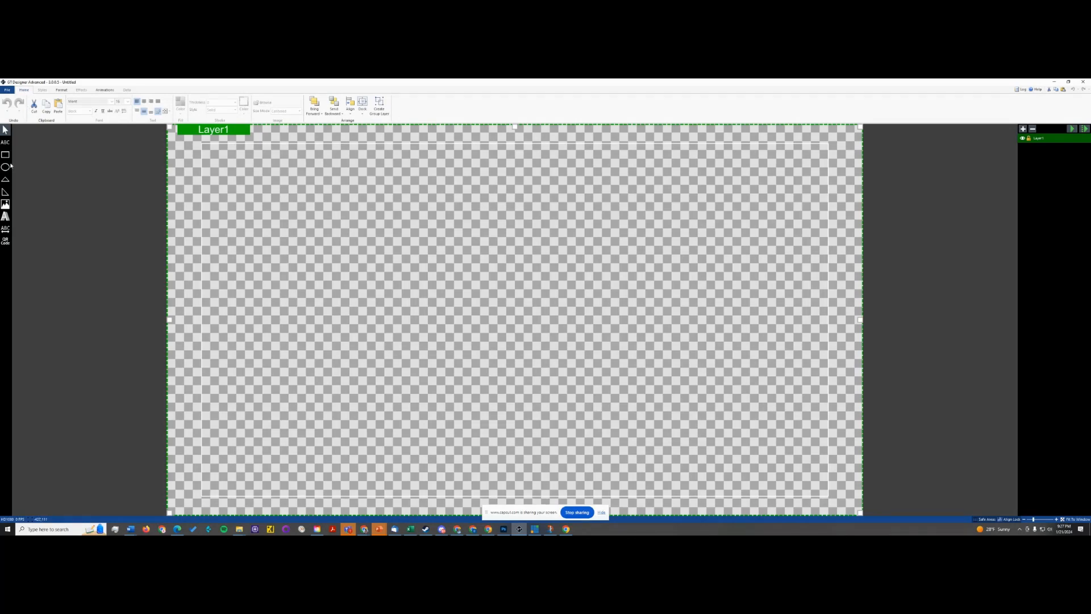
- Try to import the RL Scoreboard Photoshop file from the Downloads folder into the blank title
click(8, 90)
click(20, 148)
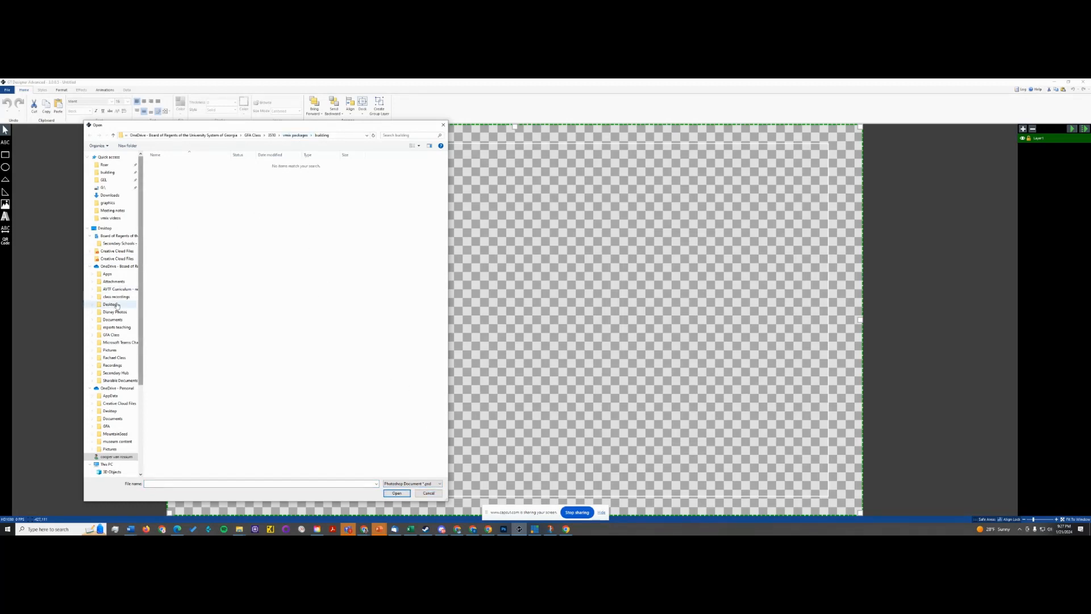
click(109, 195)
double_click(227, 181)
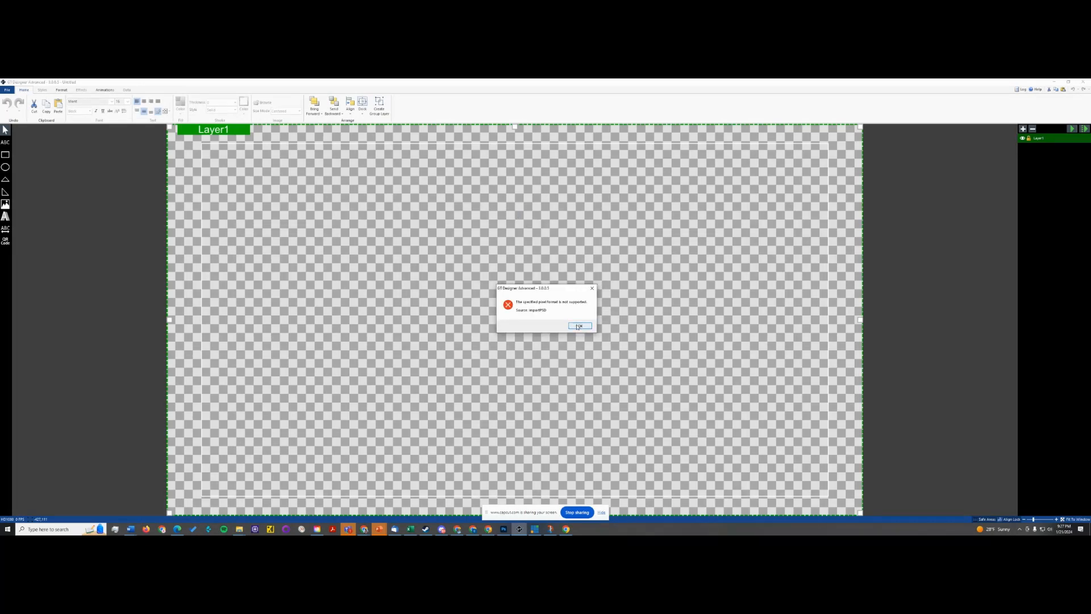
- Switch to Photoshop and convert the scoreboard document's image mode to 8 Bits/Channel
key(alt+Tab)
click(105, 86)
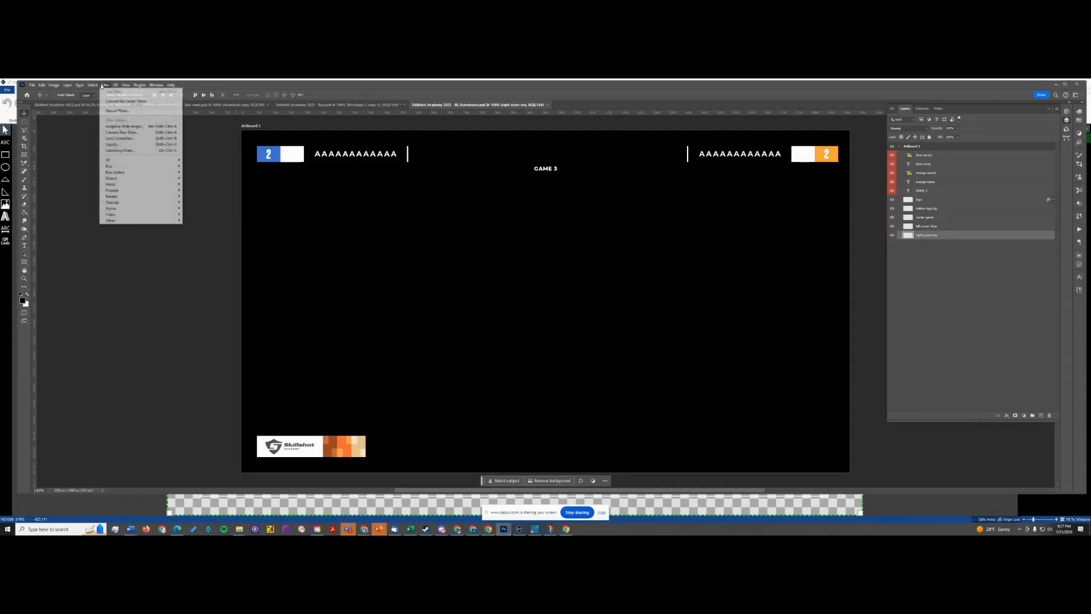
click(63, 86)
click(54, 84)
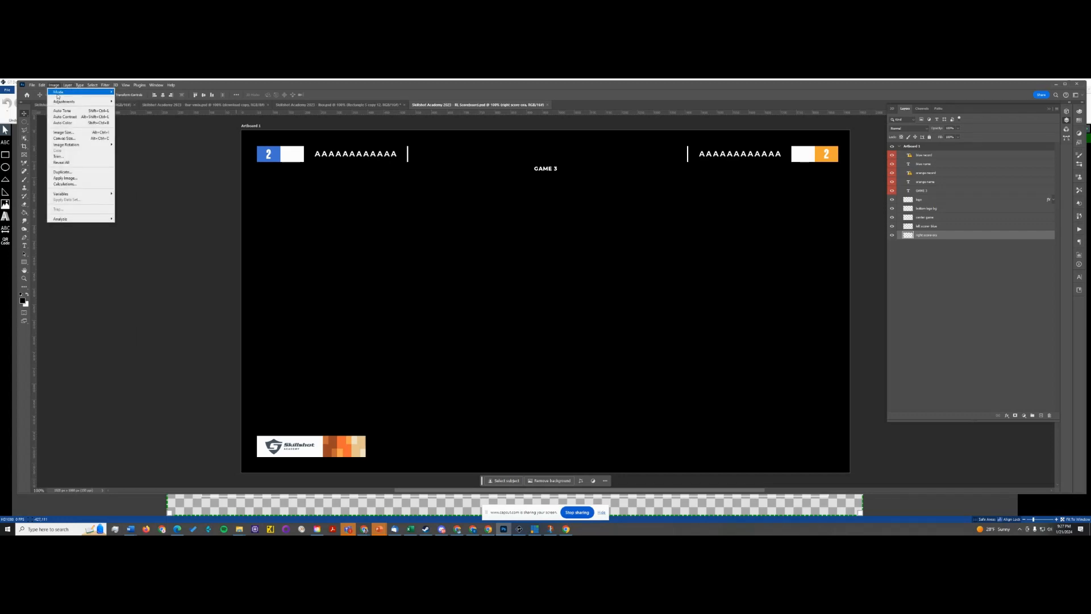
mouse_move(103, 94)
click(125, 143)
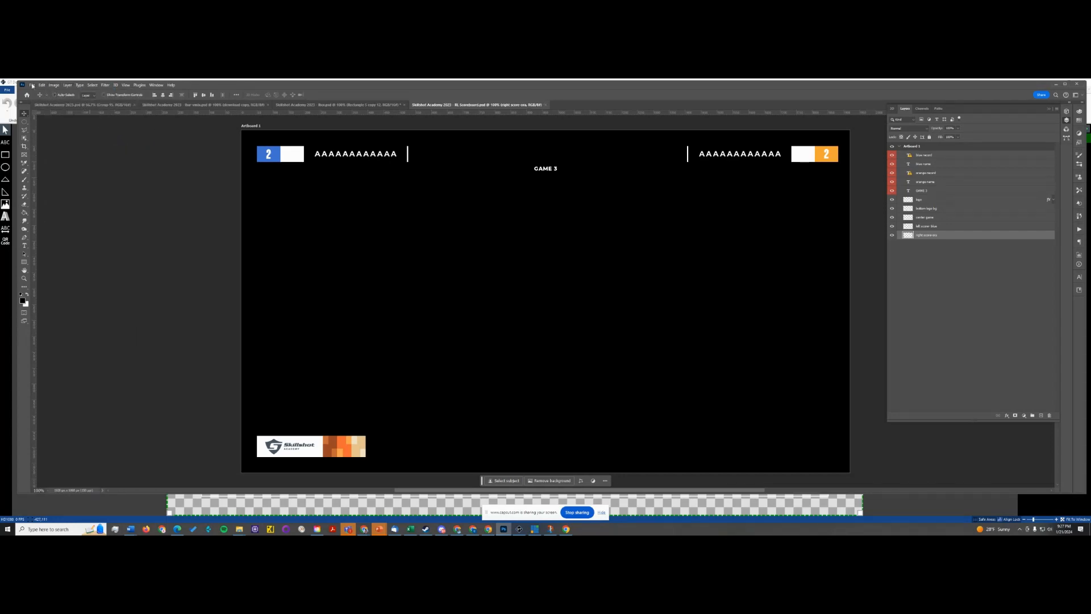
- Switch back to GT Designer and import "Skillshot Academy 2023 - RL Scoreboard" from the Downloads folder
key(alt+Tab)
key(Return)
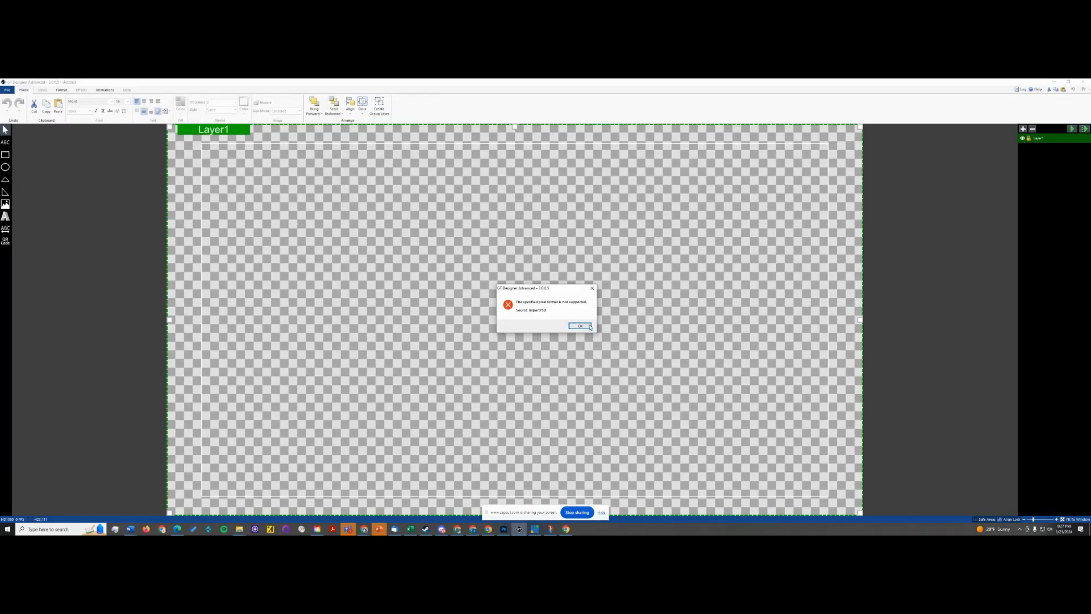
click(8, 89)
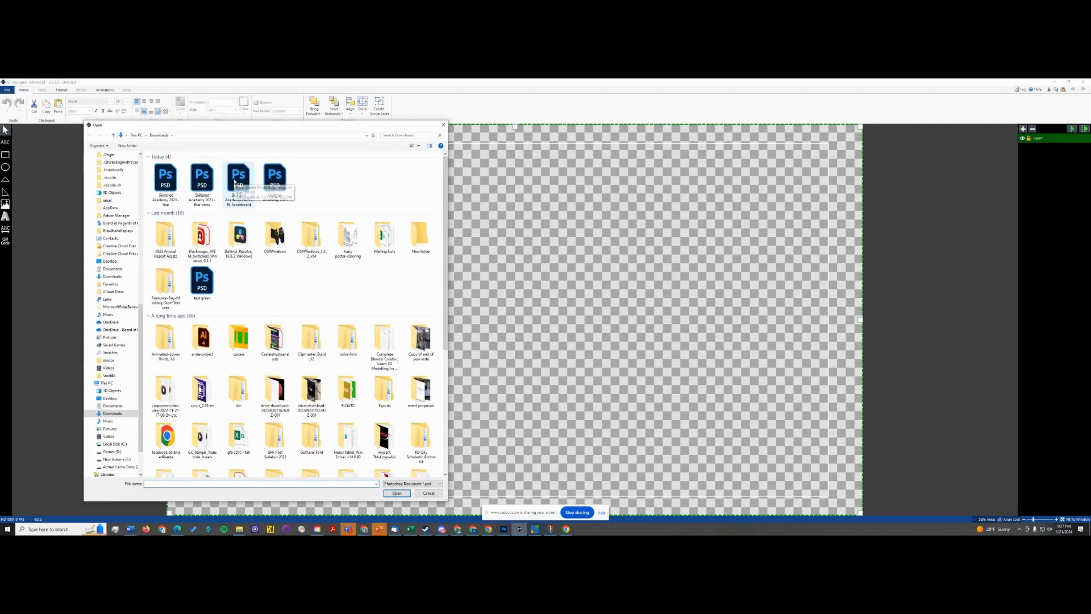
click(235, 182)
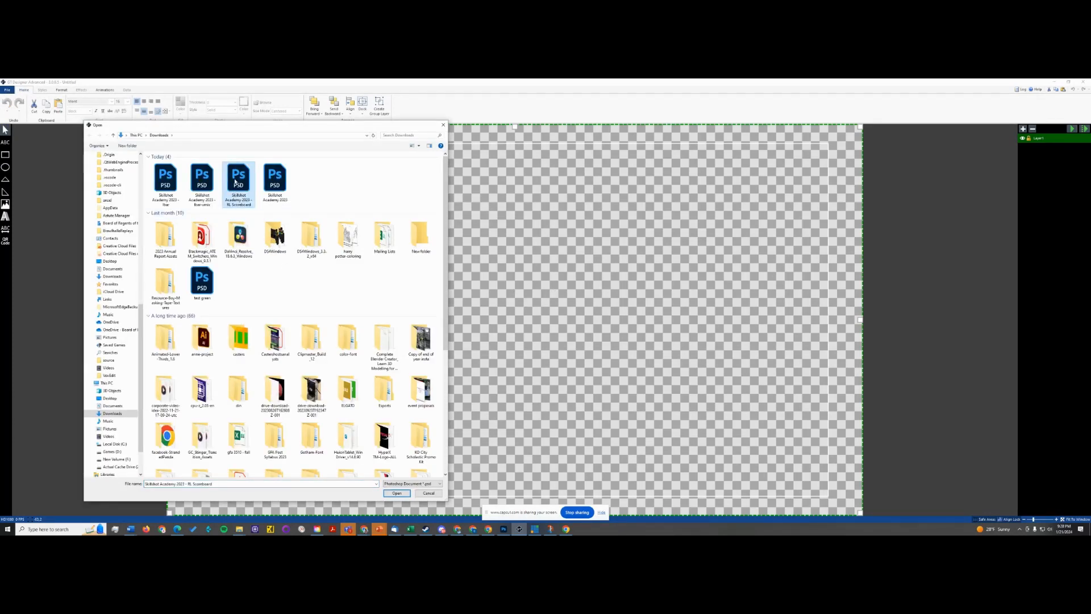
click(397, 492)
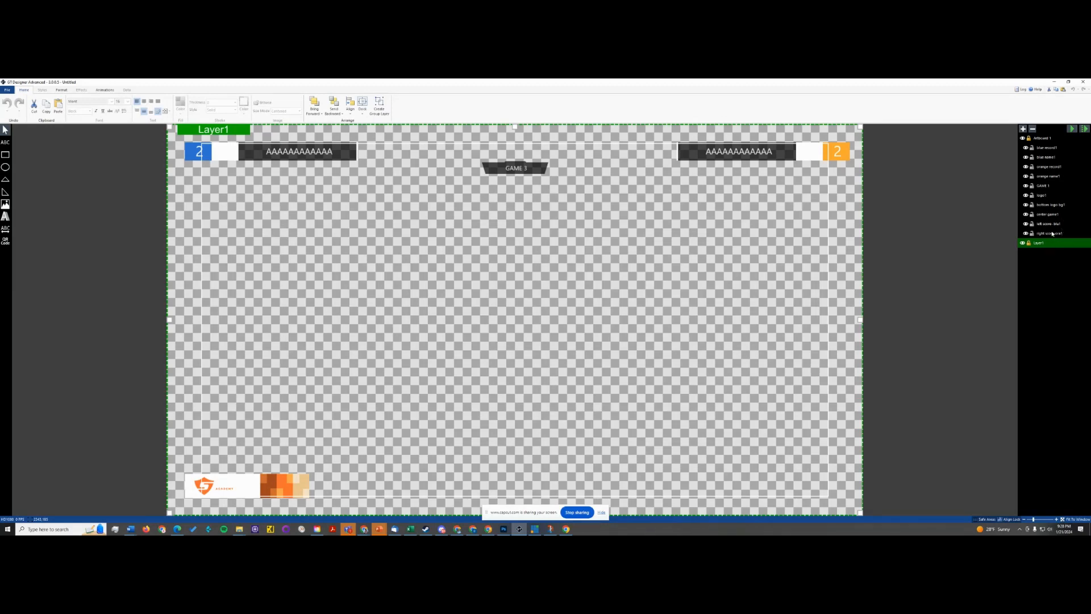
- Delete the empty default Layer1 beneath the imported Artboard 1
click(1049, 147)
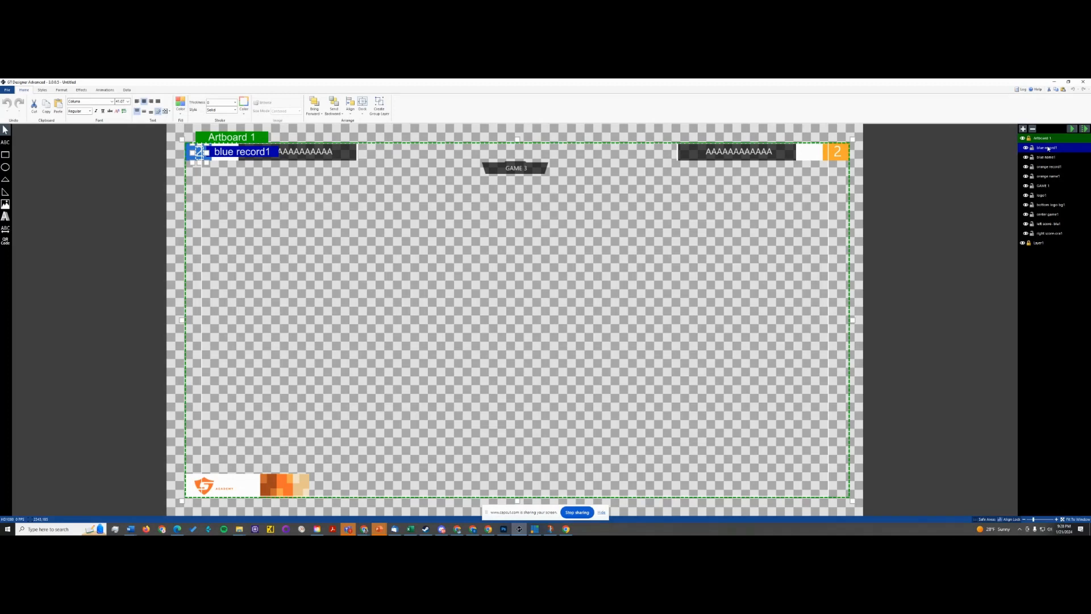
click(986, 205)
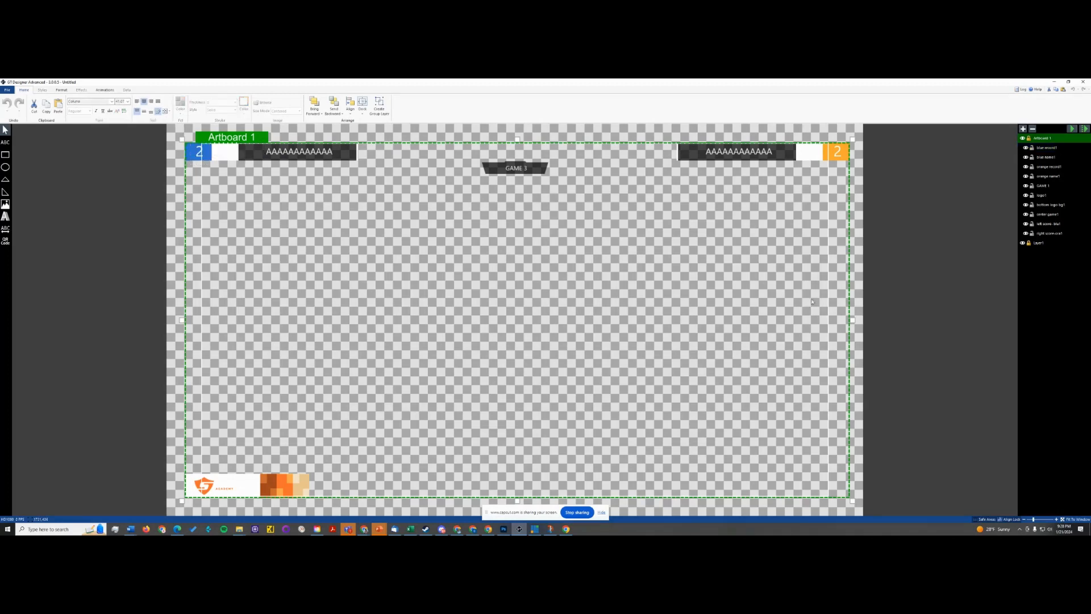
click(1041, 139)
click(1040, 243)
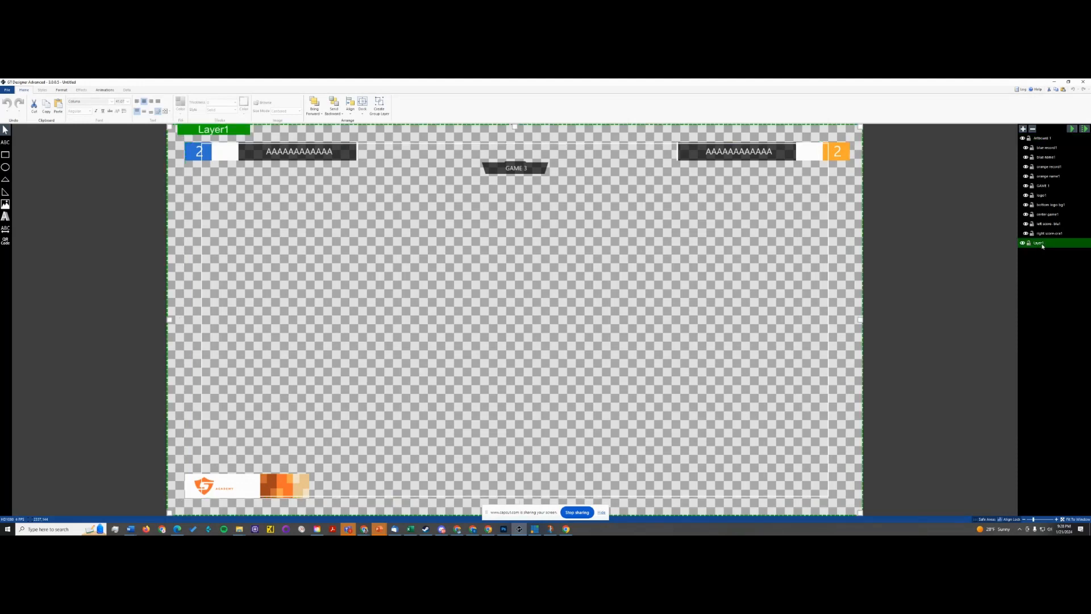
key(Delete)
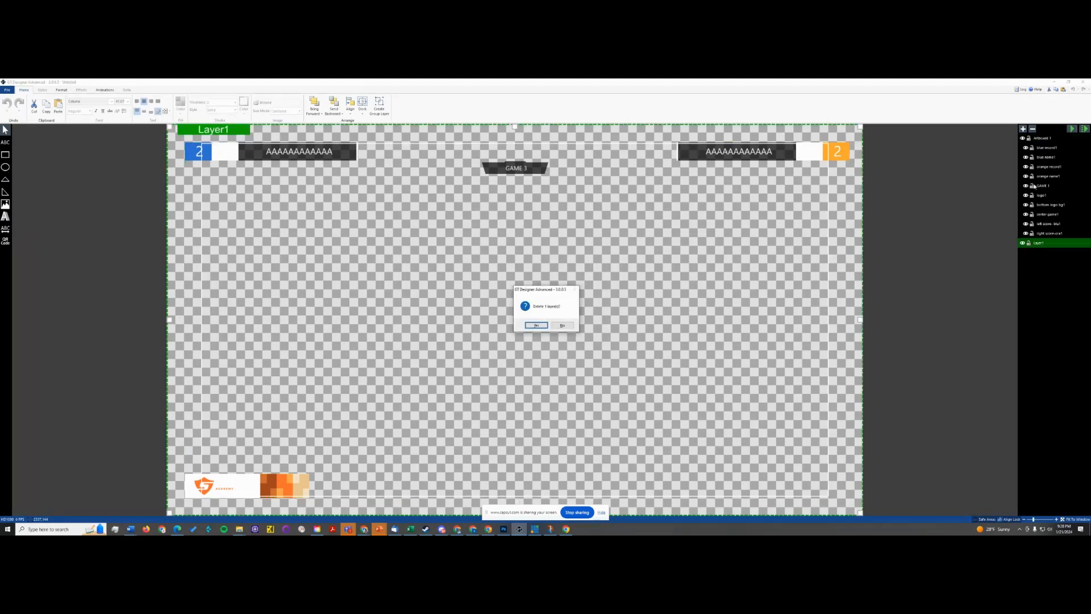
click(535, 325)
click(1045, 147)
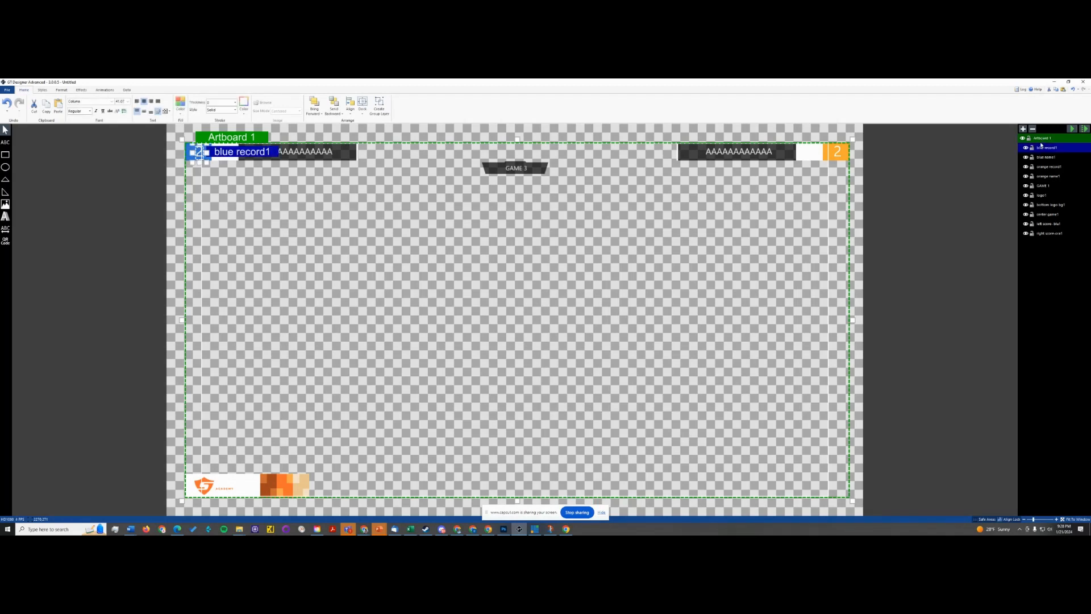
click(1044, 138)
right_click(1045, 138)
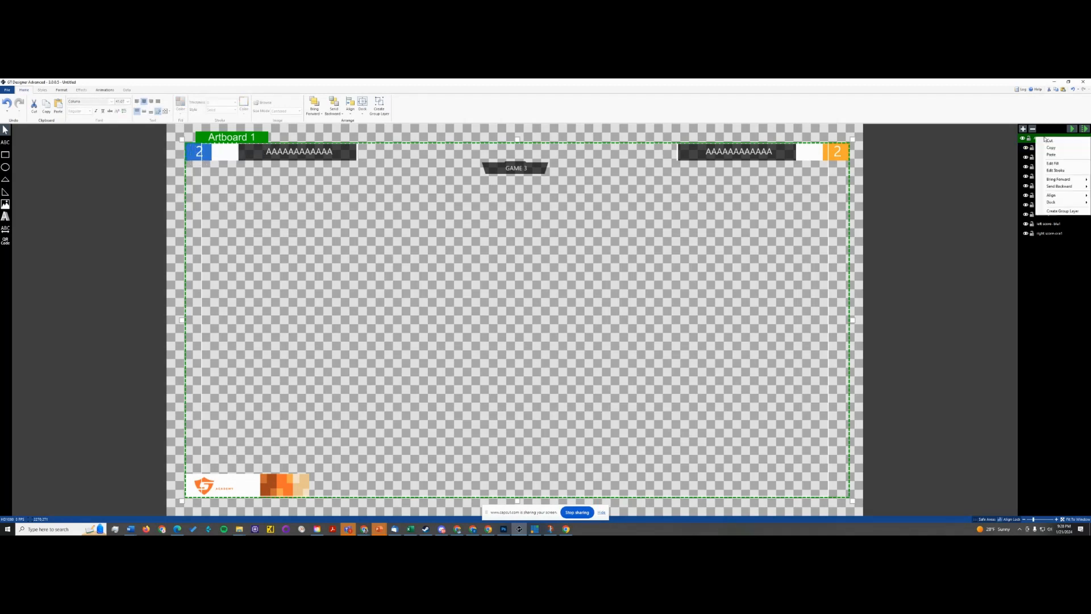
click(1072, 335)
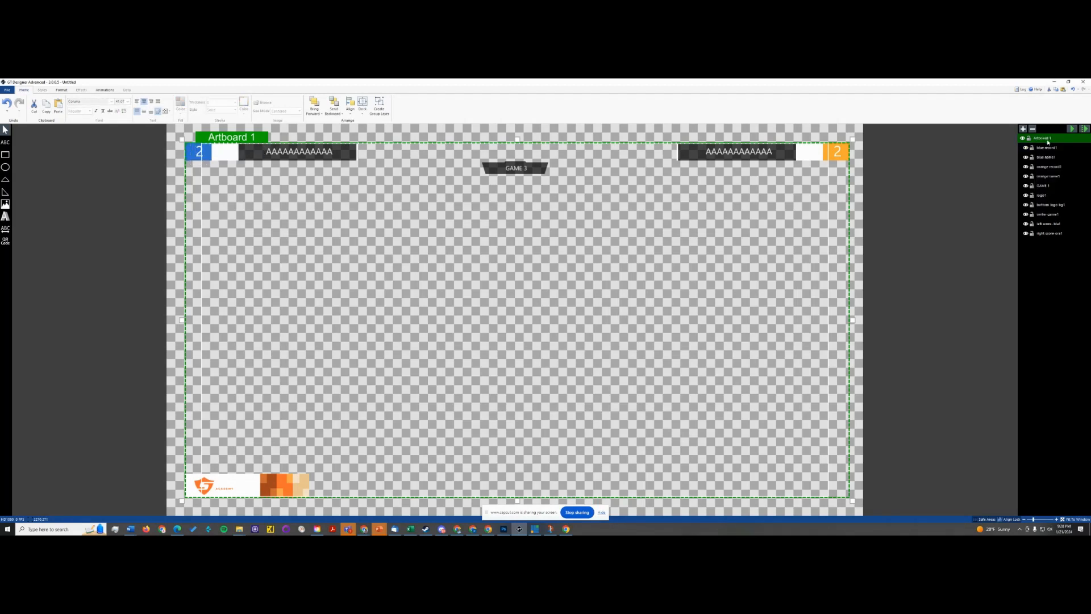
click(1046, 149)
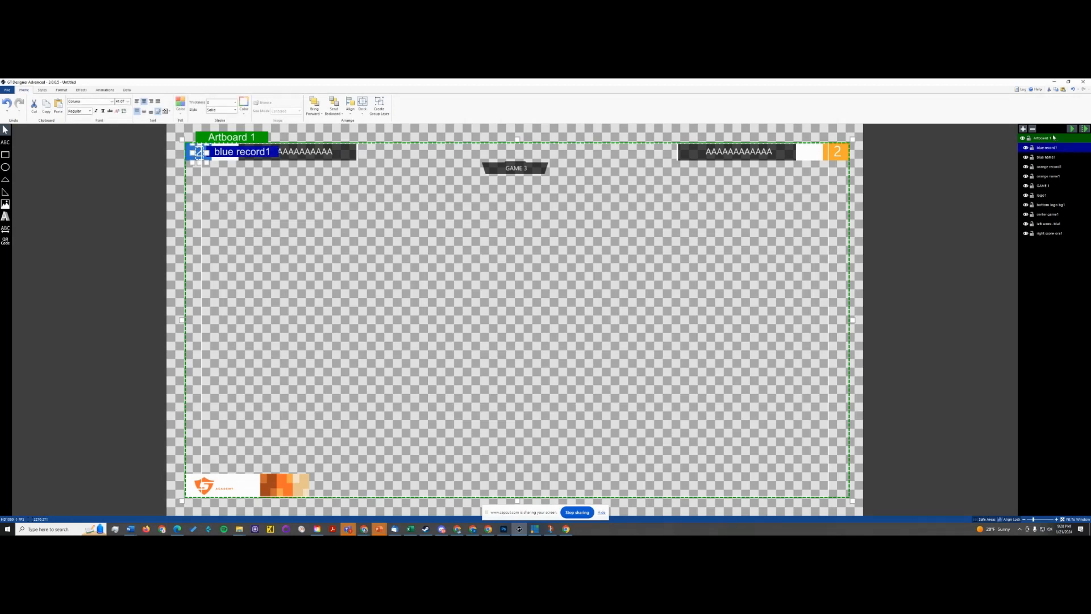
click(1045, 140)
click(1024, 129)
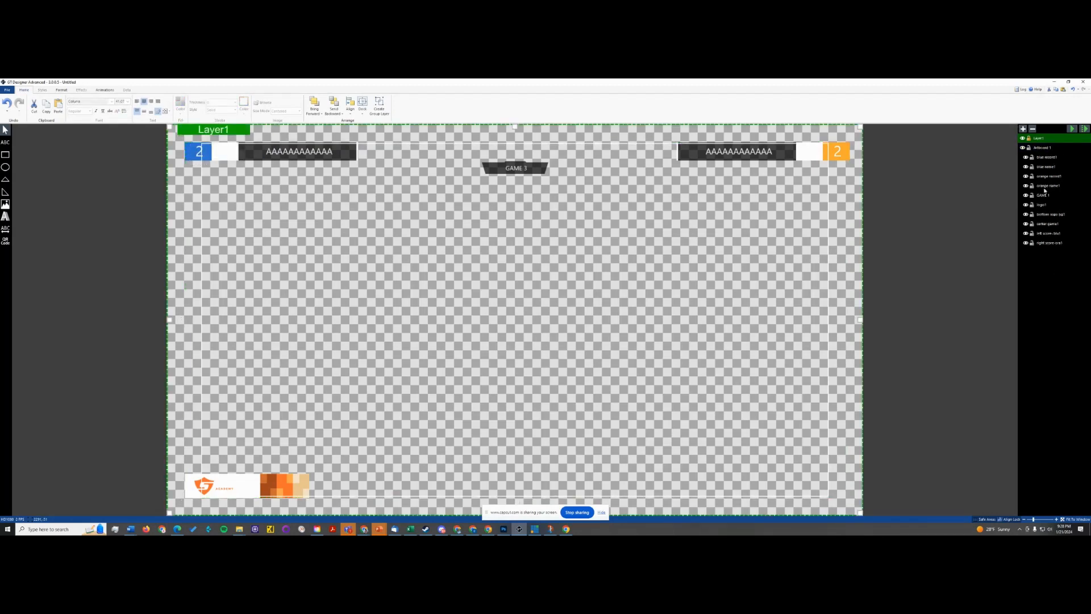
click(1033, 130)
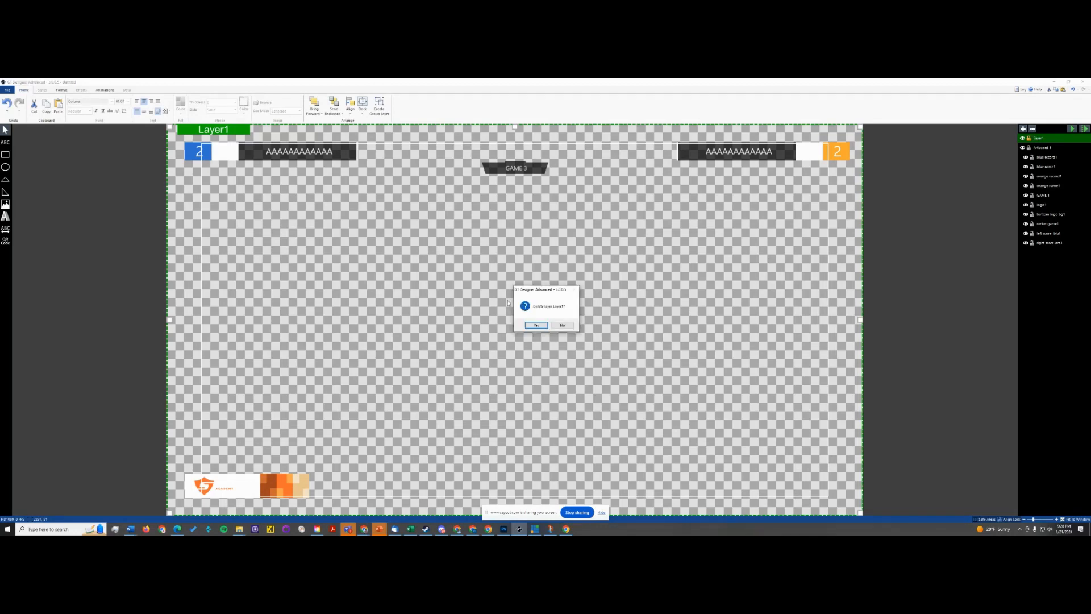
click(536, 325)
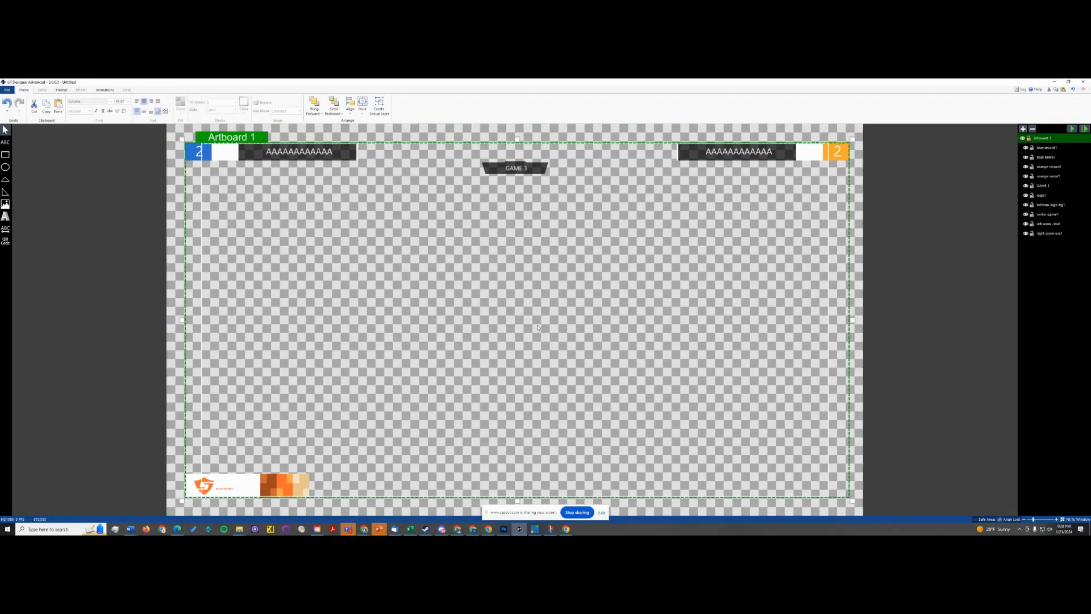
- Check the imported blue team name text and the logo by selecting each on the canvas
click(278, 157)
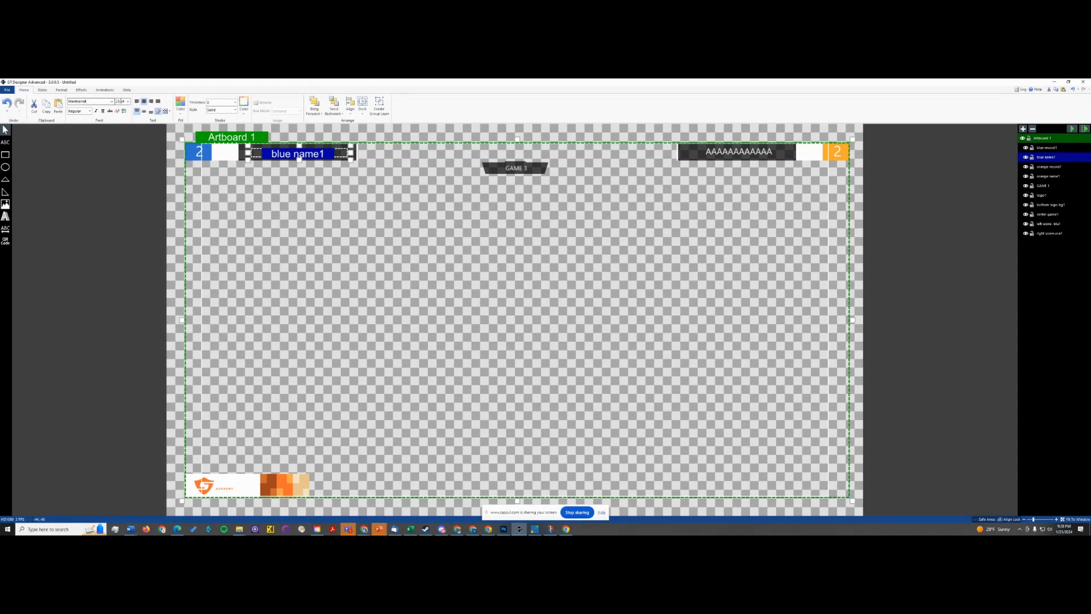
click(278, 168)
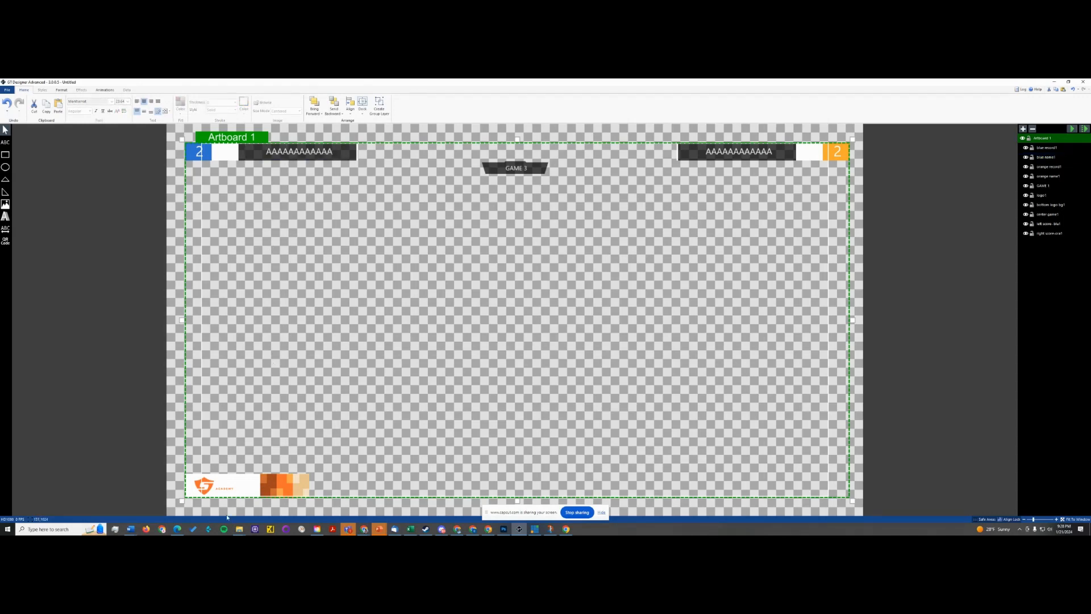
click(227, 487)
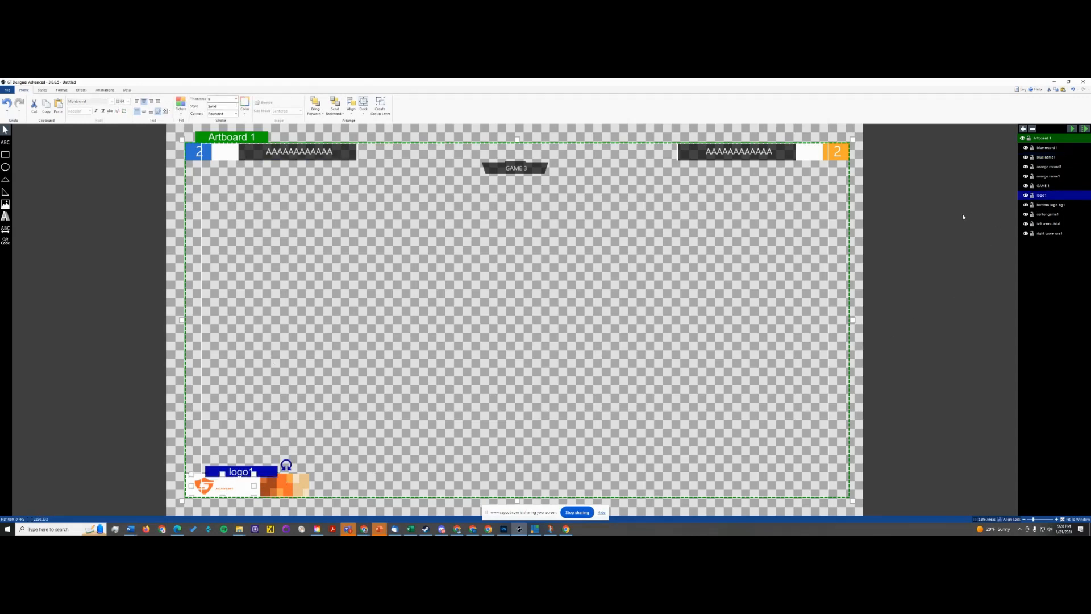
- Show the data options for the imported logo1 element
click(126, 90)
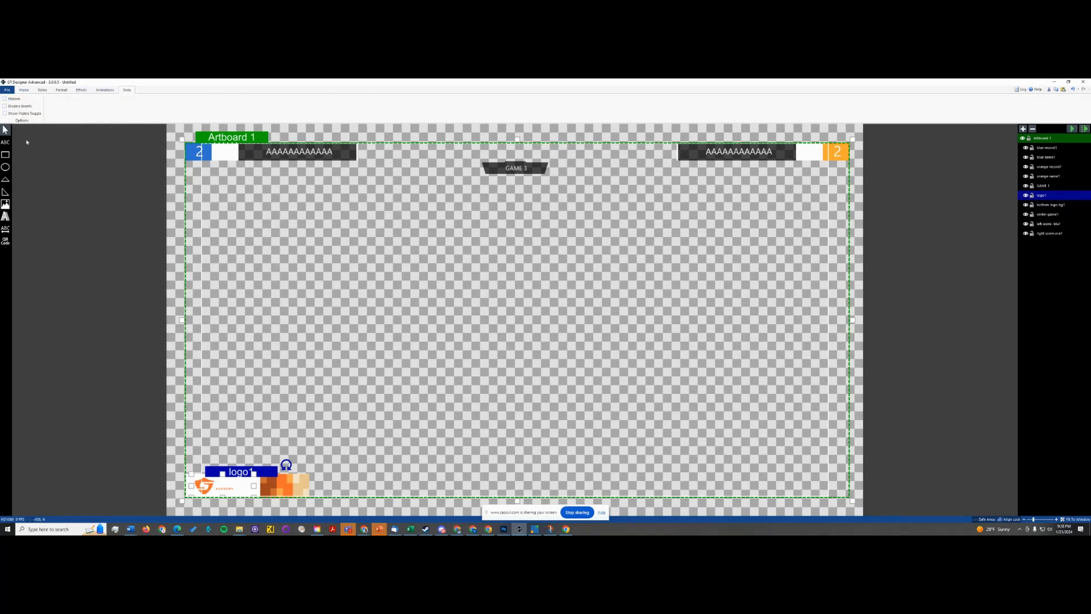
click(116, 316)
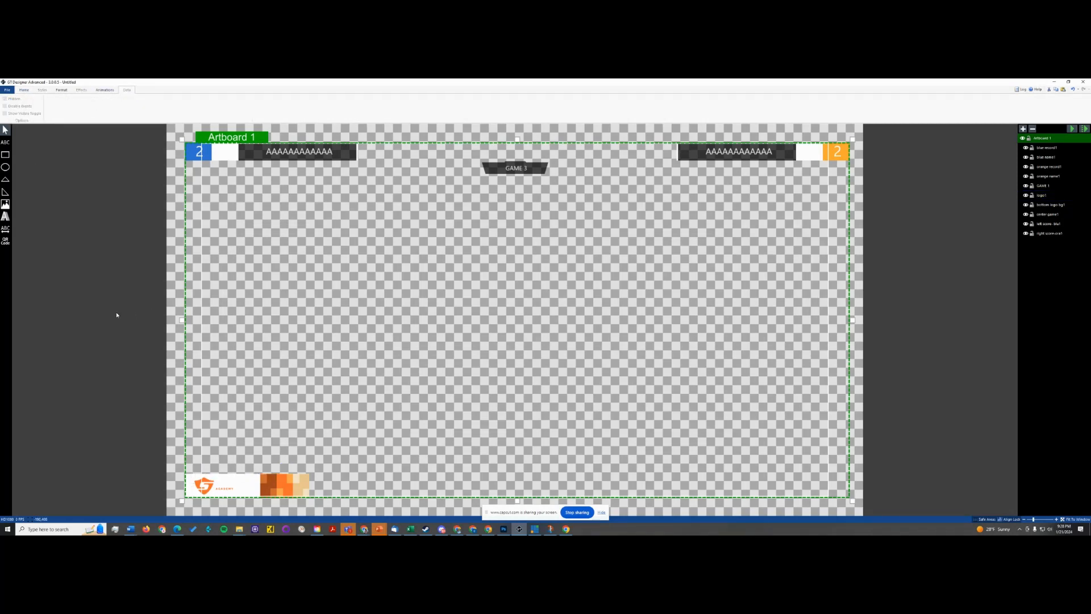
click(223, 484)
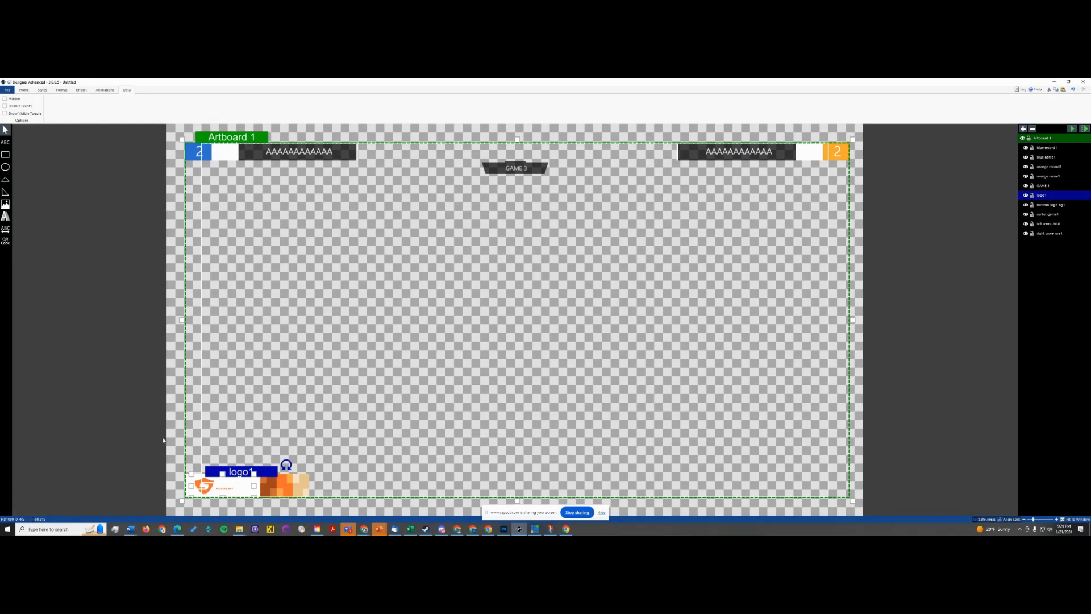
- Compare the imported logo in GT Designer with the original logo layer in the Photoshop scoreboard document
key(alt+Tab)
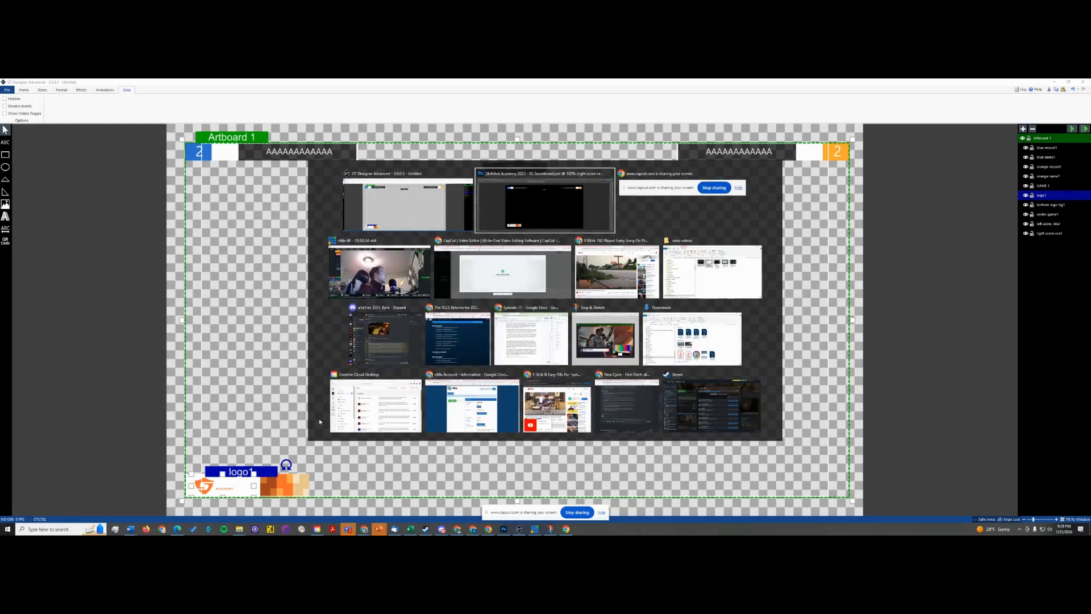
click(381, 218)
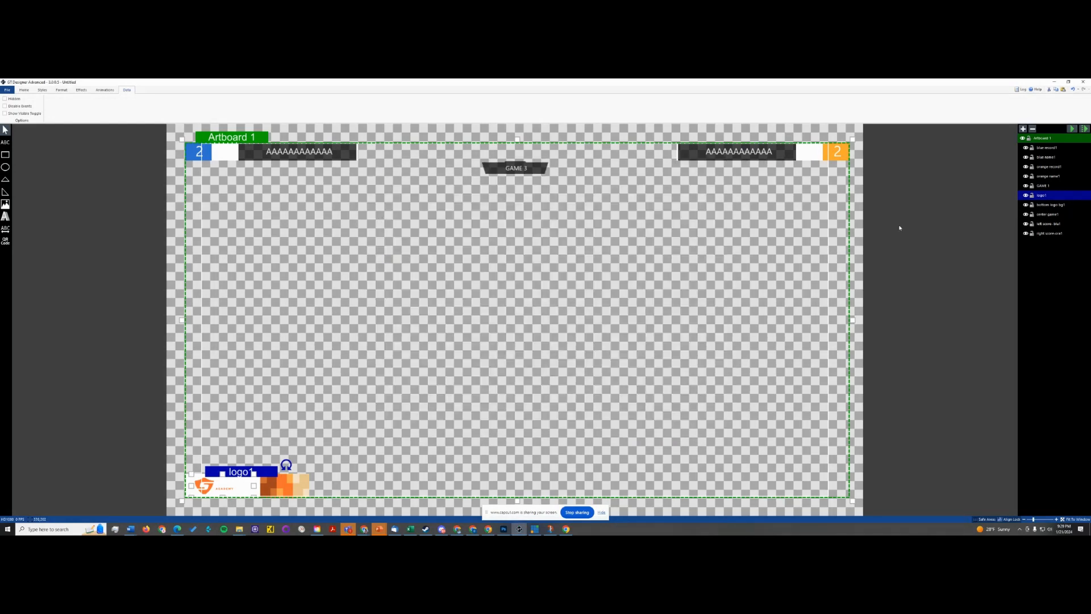
key(alt+Tab)
click(527, 209)
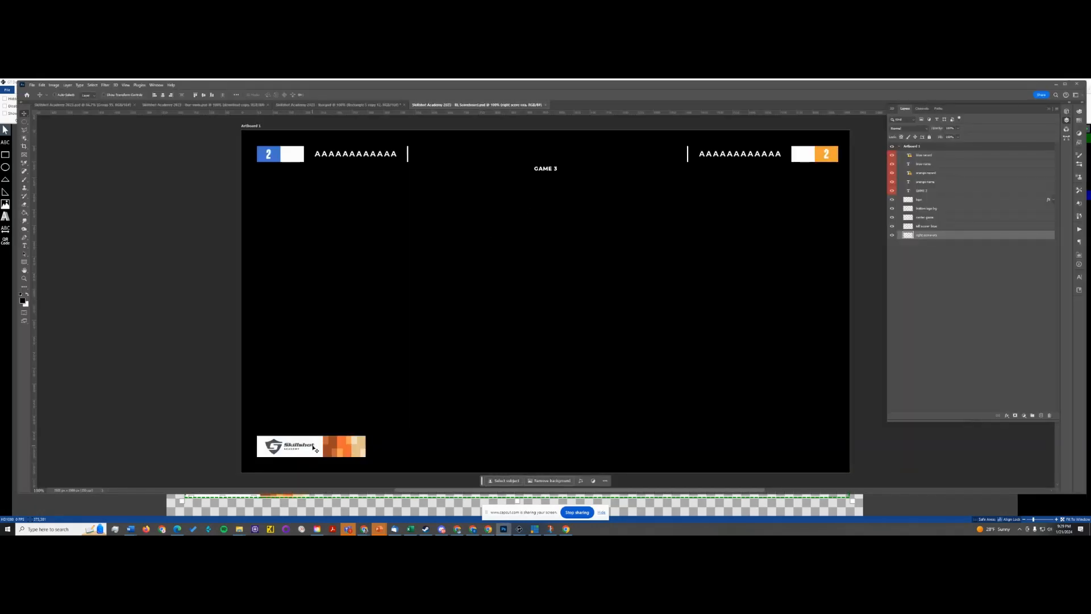
key(alt+Tab)
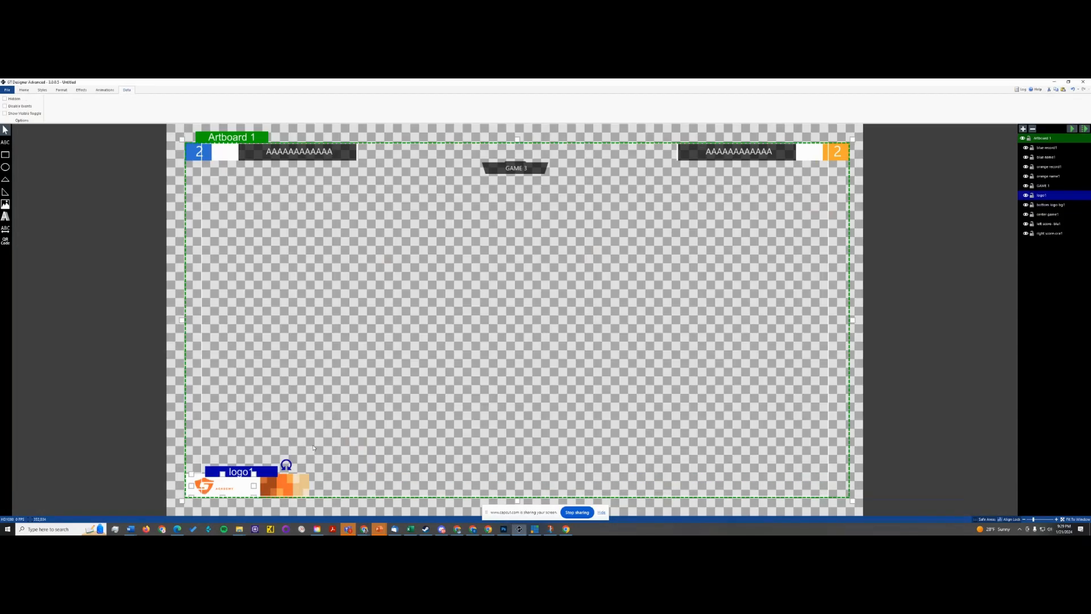
click(206, 484)
mouse_move(210, 485)
mouse_down()
mouse_move(226, 432)
mouse_move(210, 485)
mouse_up()
key(alt+Tab)
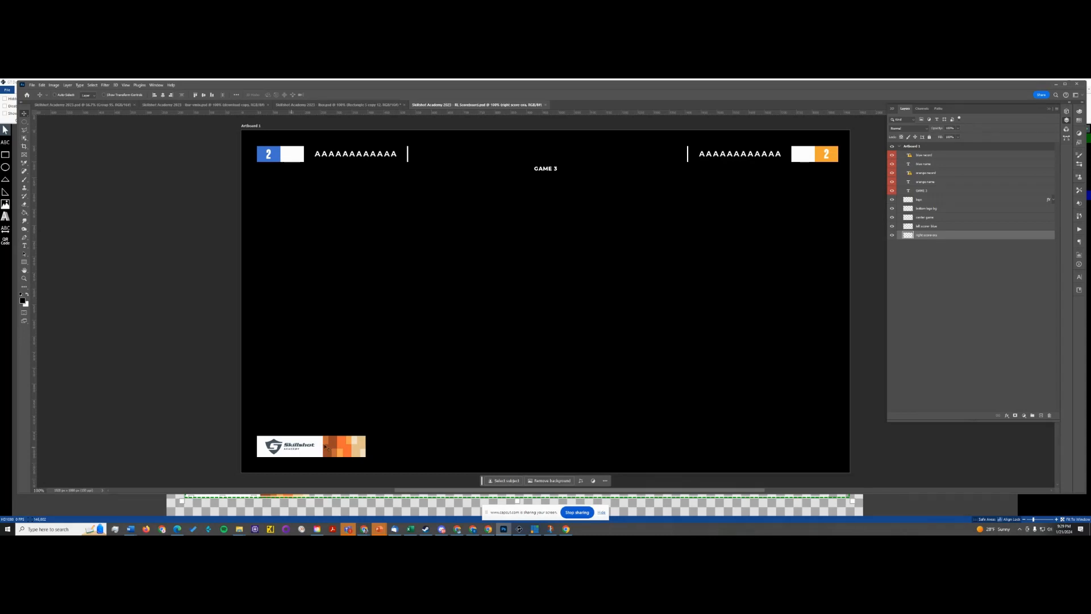
click(943, 200)
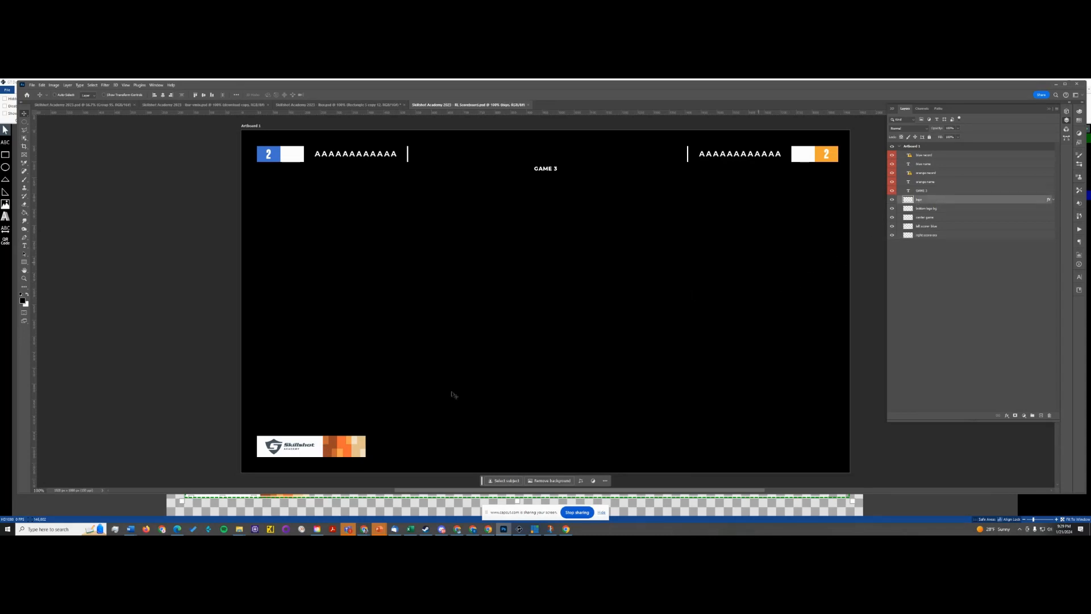
key(alt+Tab)
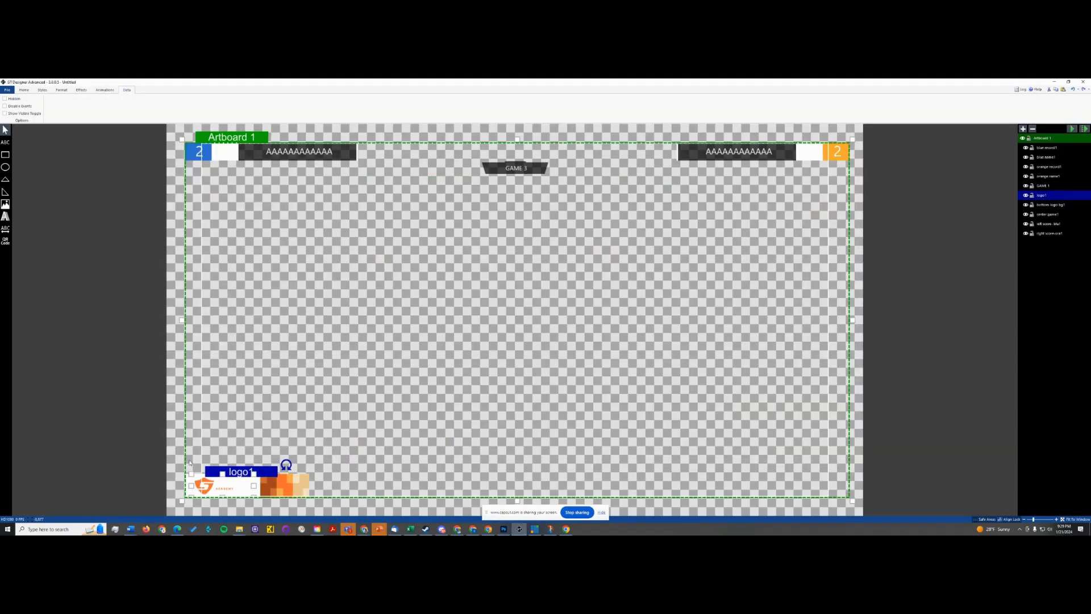
- Try a solid palette colour as the fill of the logo1 image, and undo that change
click(753, 154)
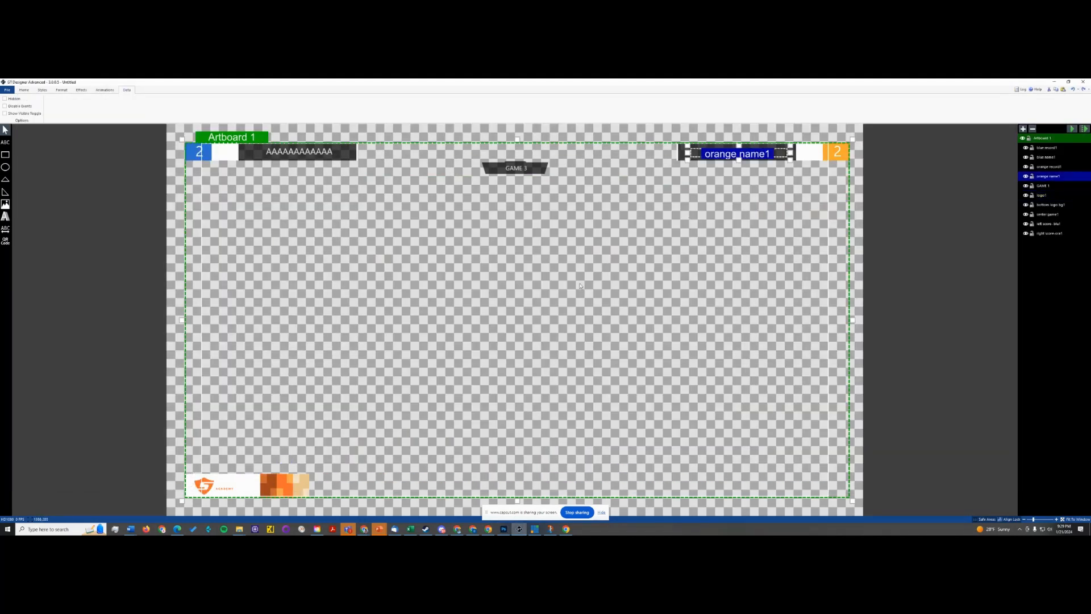
click(223, 486)
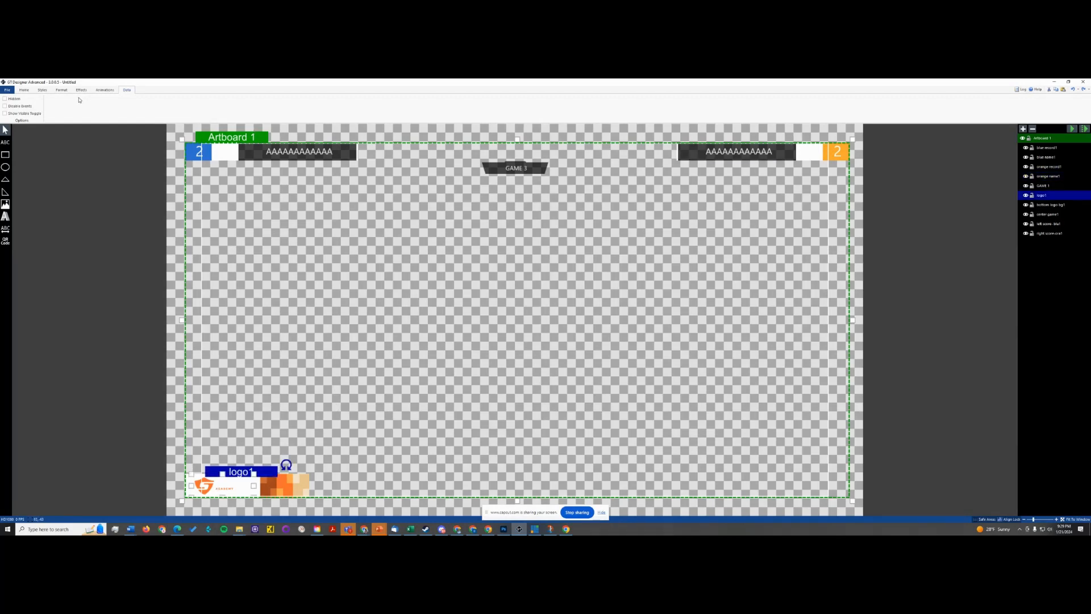
click(42, 89)
click(23, 90)
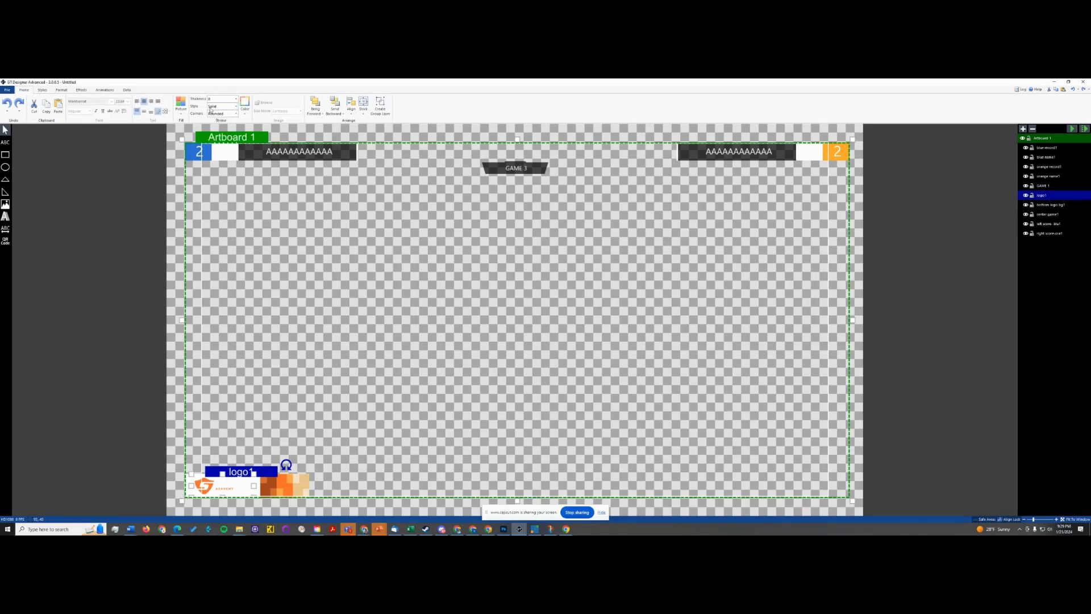
click(186, 106)
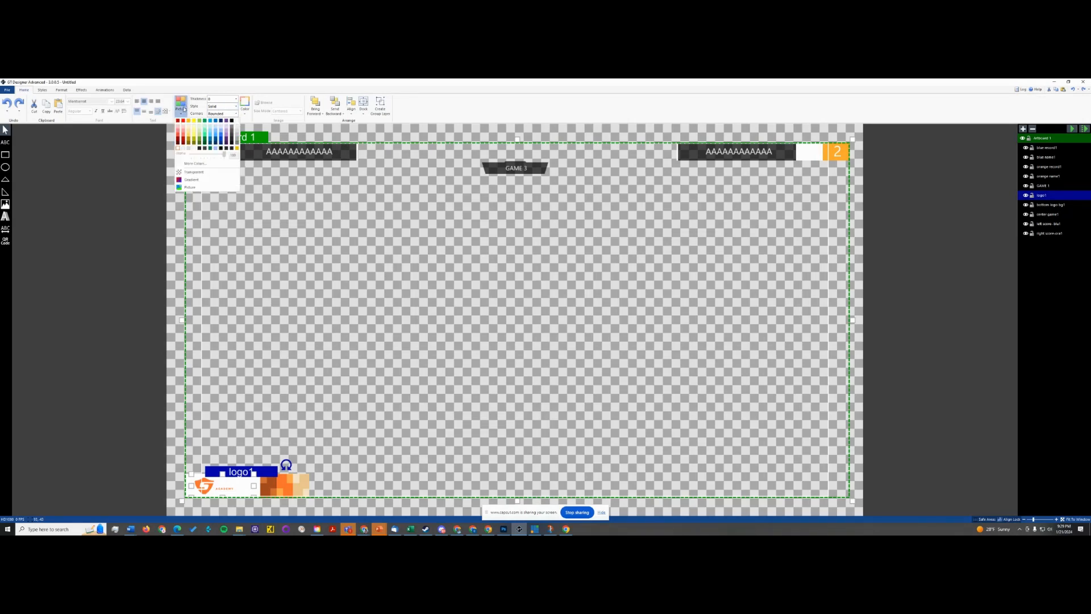
click(200, 144)
key(ctrl+z)
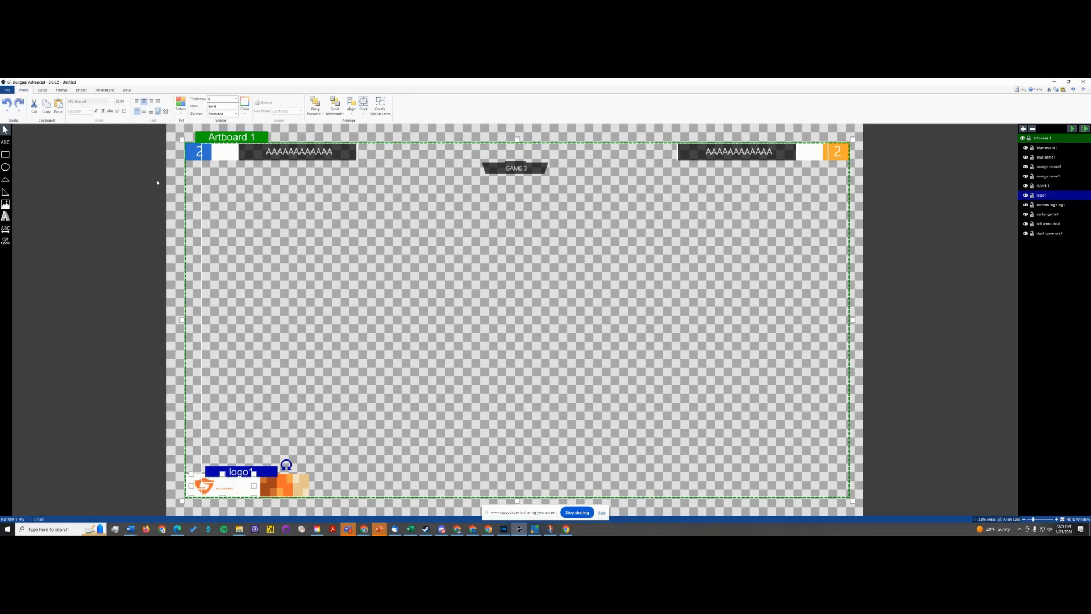
- Check the left score and center game elements by selecting each on the canvas, and hide the screen-sharing notice
click(134, 192)
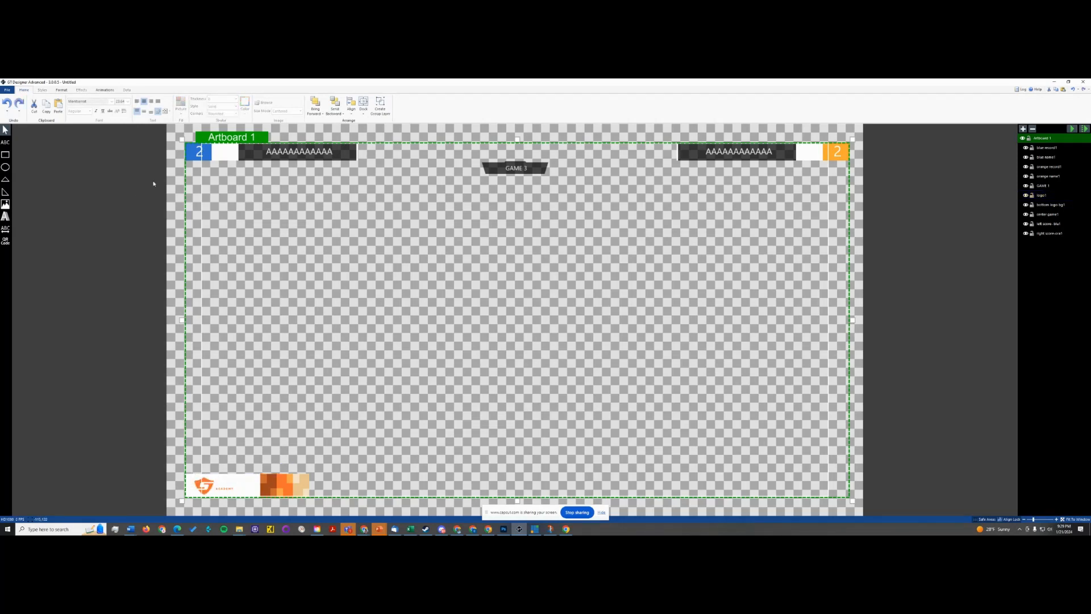
click(230, 149)
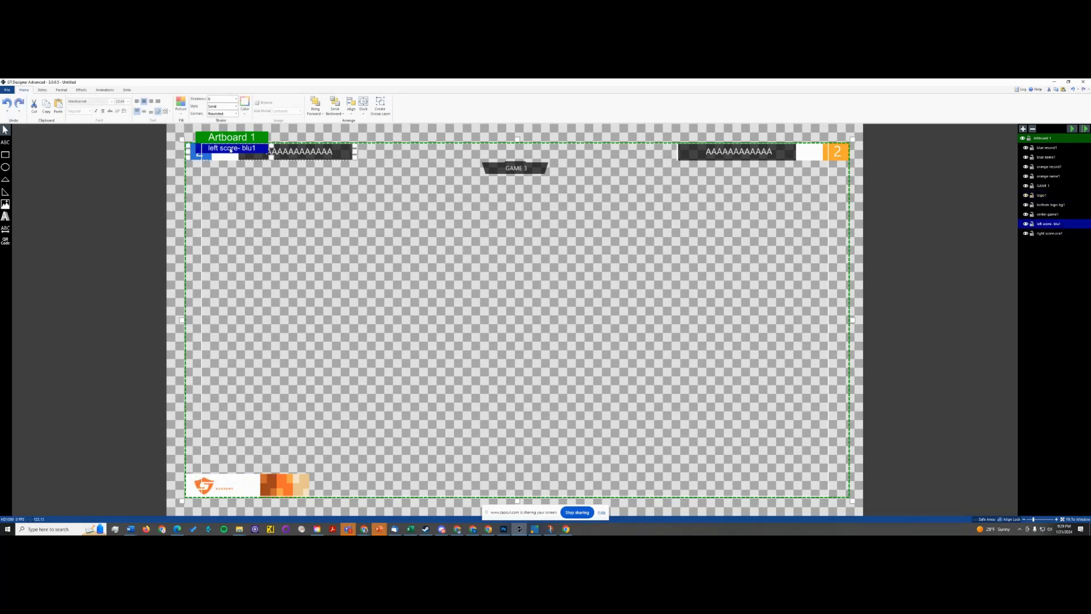
click(517, 169)
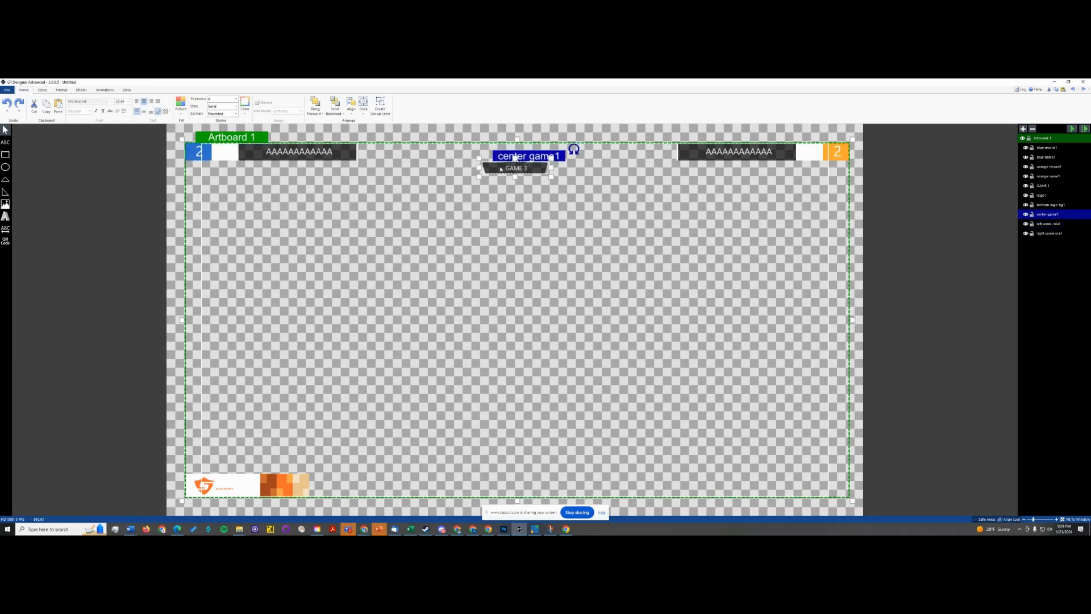
click(523, 169)
click(490, 170)
click(603, 513)
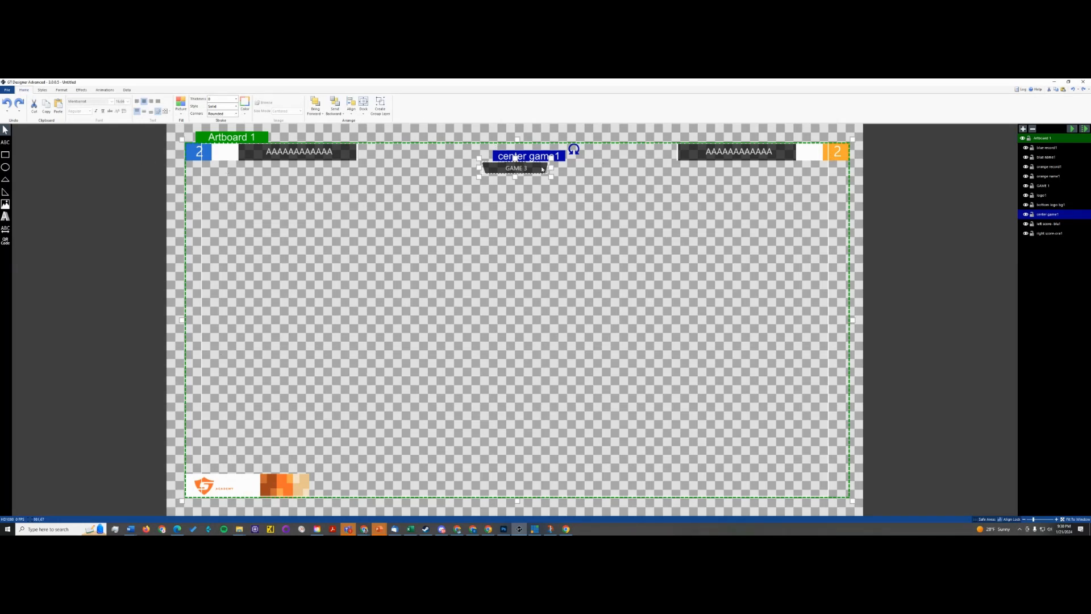
- Apply a Reveal transition from the top to the center game1 element and preview it
click(106, 90)
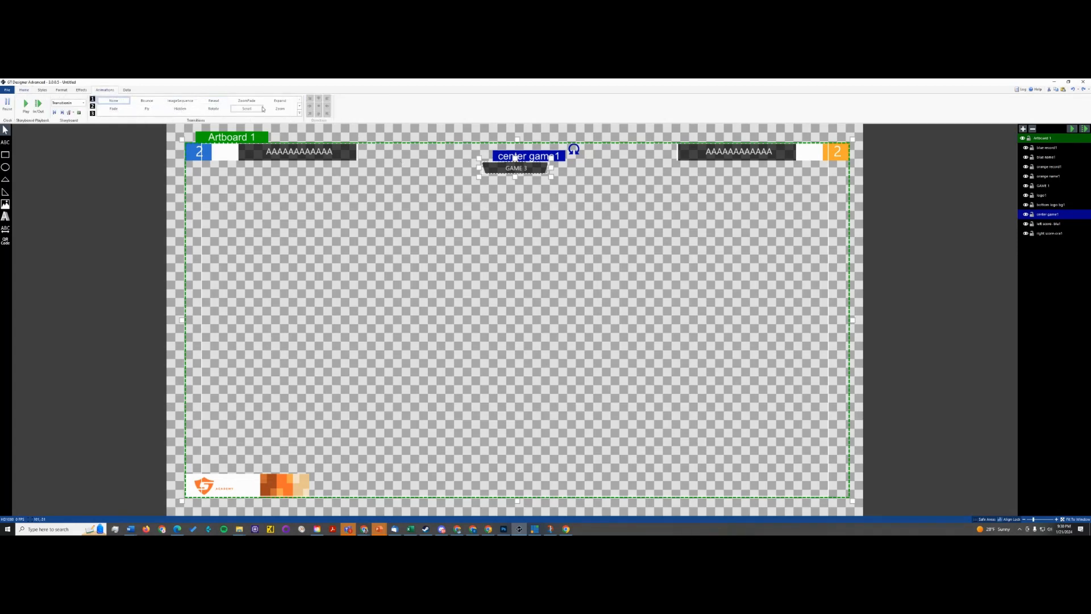
click(213, 100)
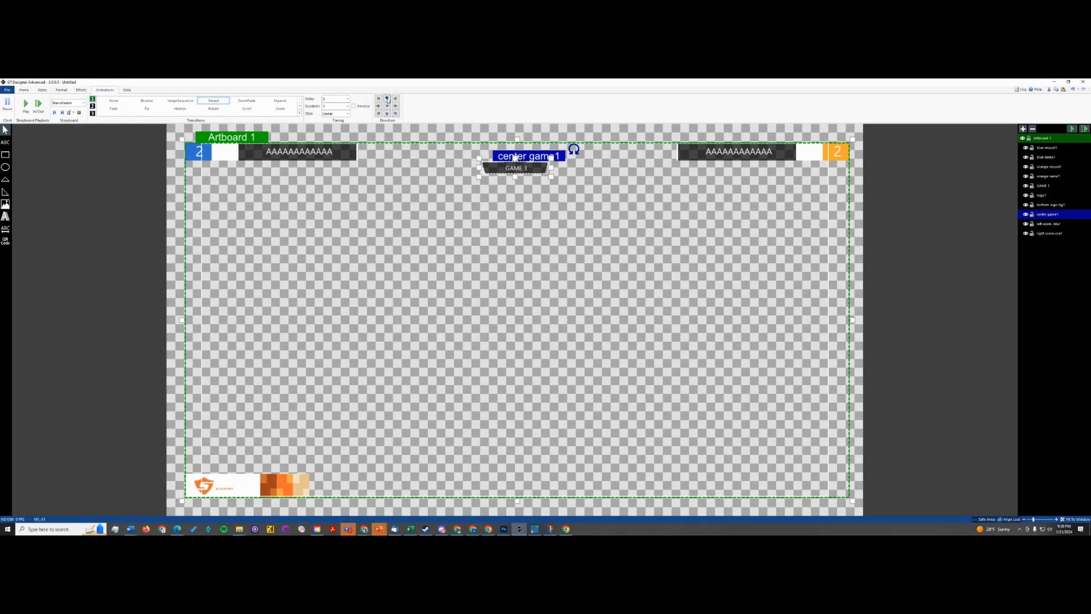
click(388, 99)
click(26, 105)
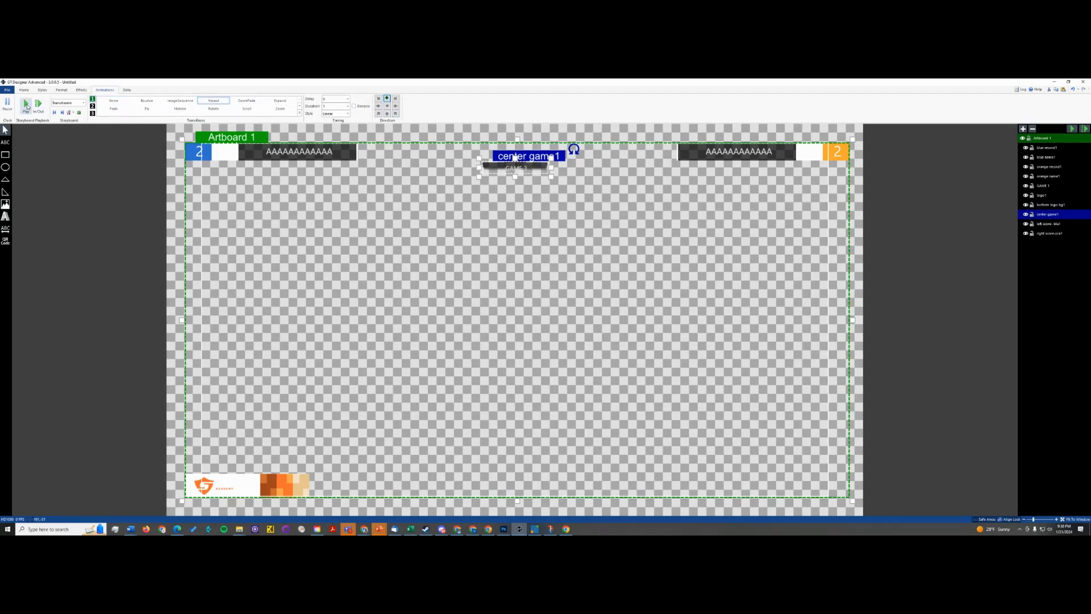
click(26, 104)
- Try the Fly transition on center game1, preview it, and restore the Reveal transition from the top
click(157, 109)
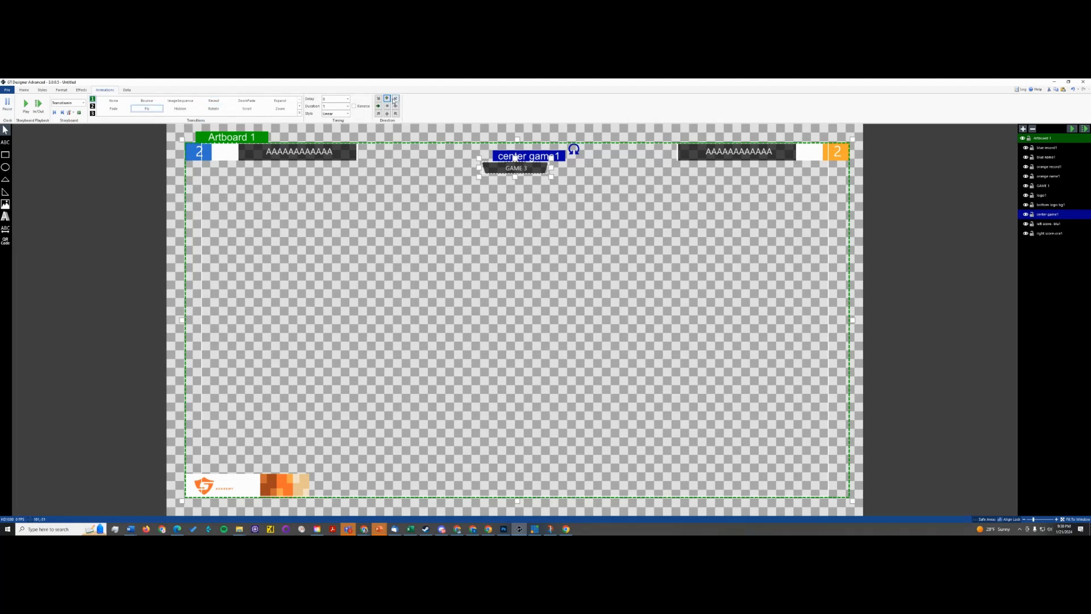
click(30, 106)
click(220, 104)
click(34, 106)
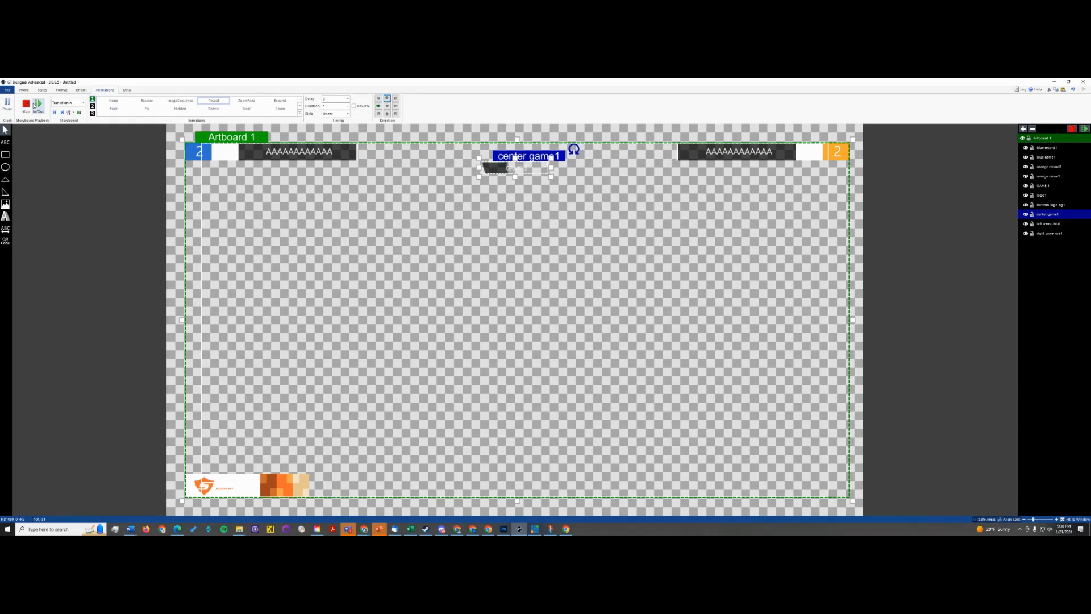
click(386, 99)
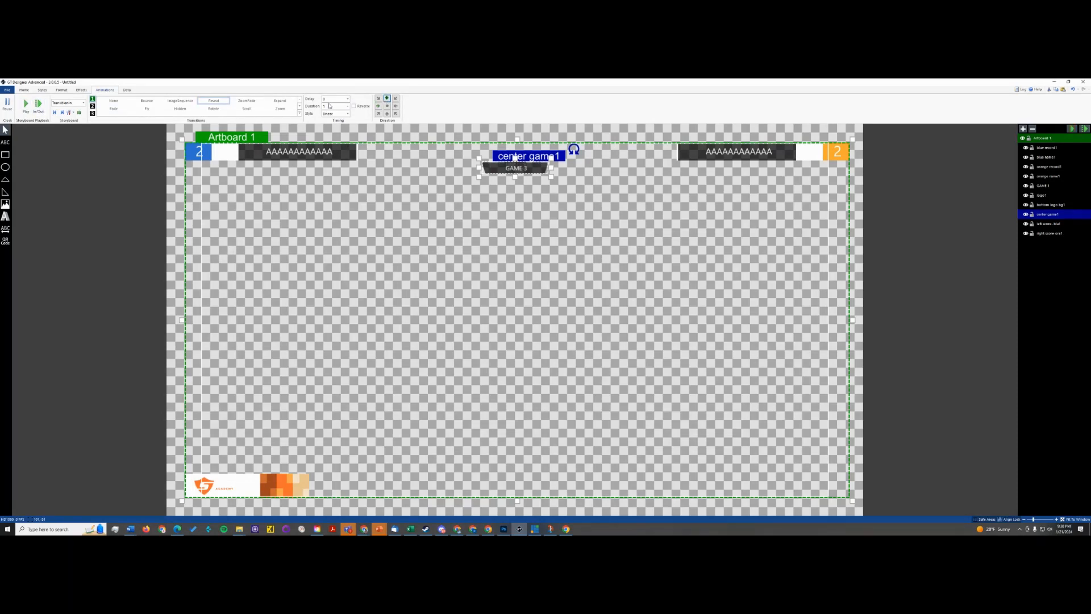
- Set center game1's Reveal duration to 0.25 and its style to CubicEasingIn, previewing the animation
click(330, 106)
text(.25)
click(27, 105)
click(346, 113)
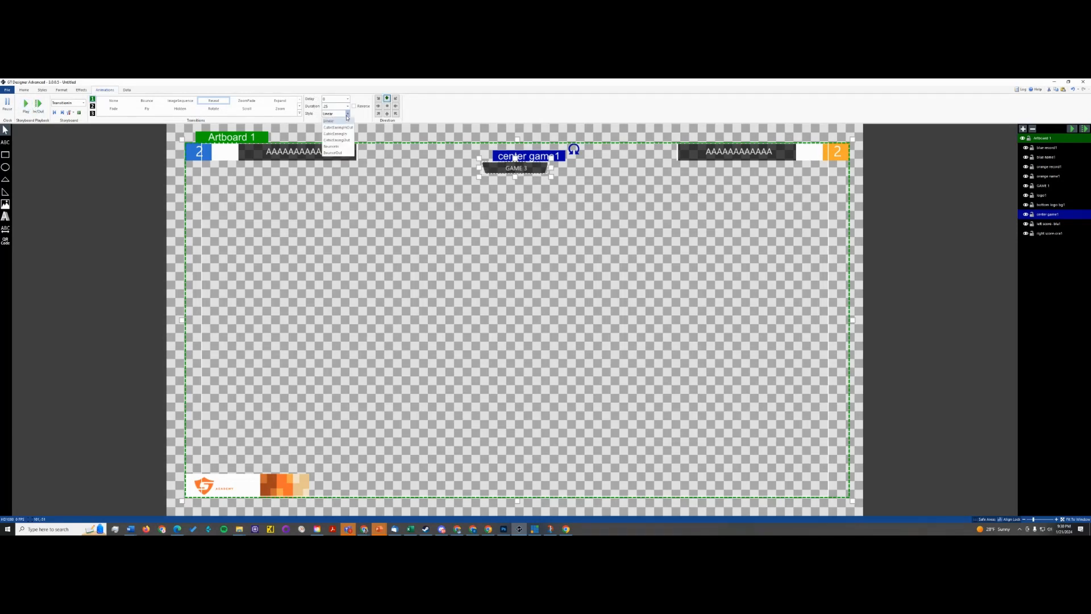
click(335, 137)
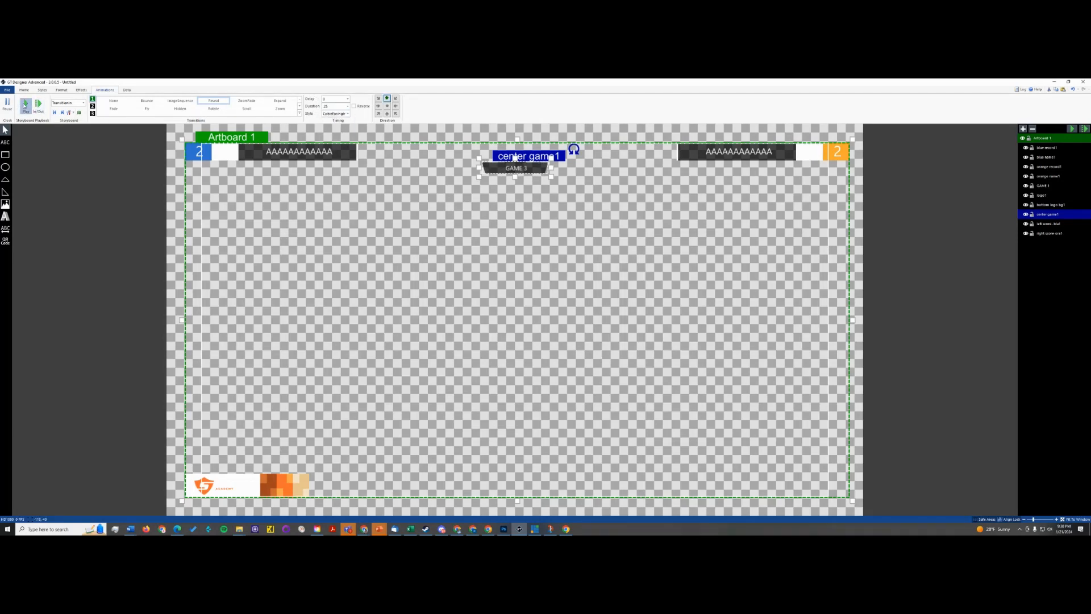
click(28, 106)
- Try the CubicEasingOut style on center game1's Reveal transition and preview it
click(348, 116)
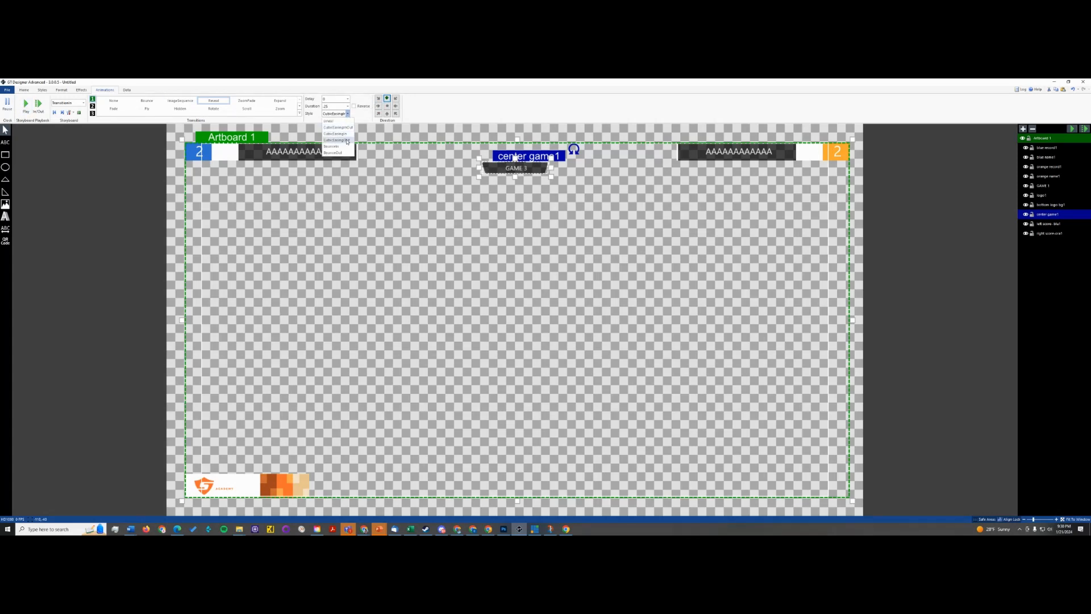
click(347, 143)
click(27, 106)
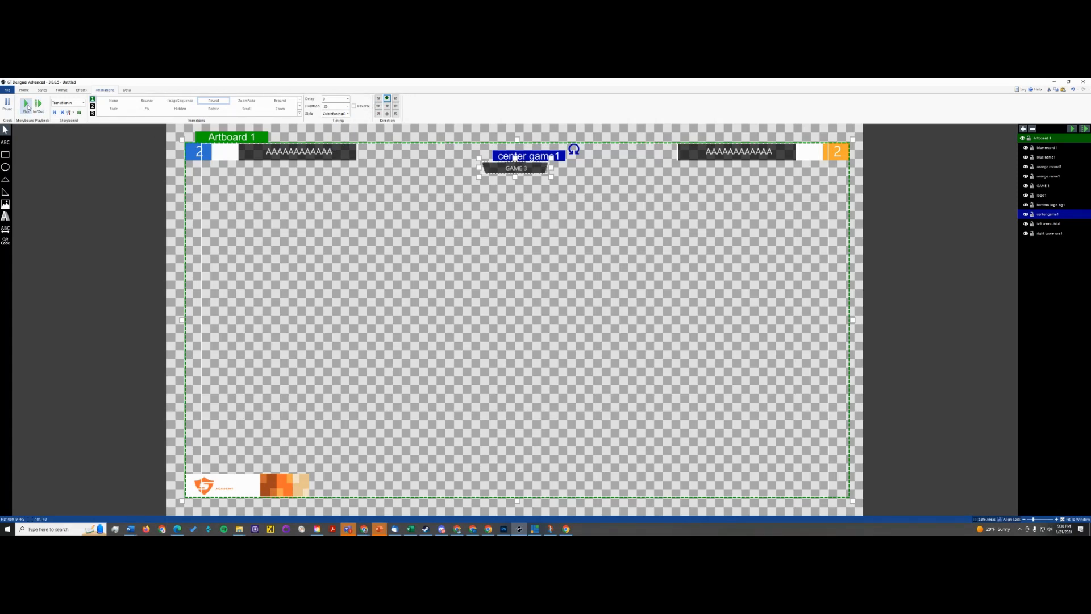
- Set center game1's Reveal duration to 0.5, preview it, and choose the CubicEasingIn style
double_click(328, 107)
text(.5)
click(26, 104)
click(348, 114)
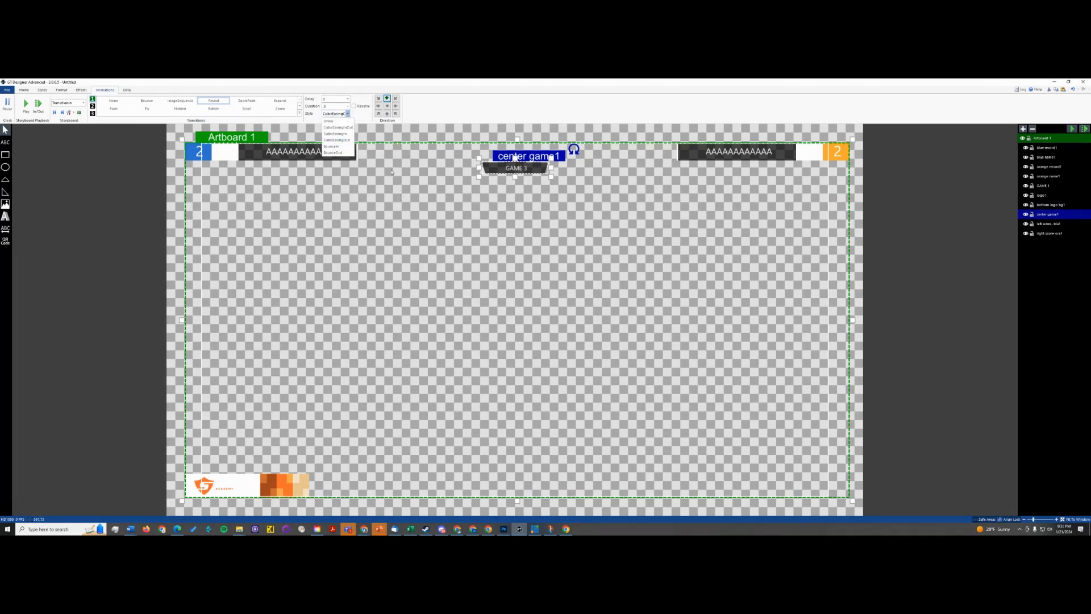
click(339, 136)
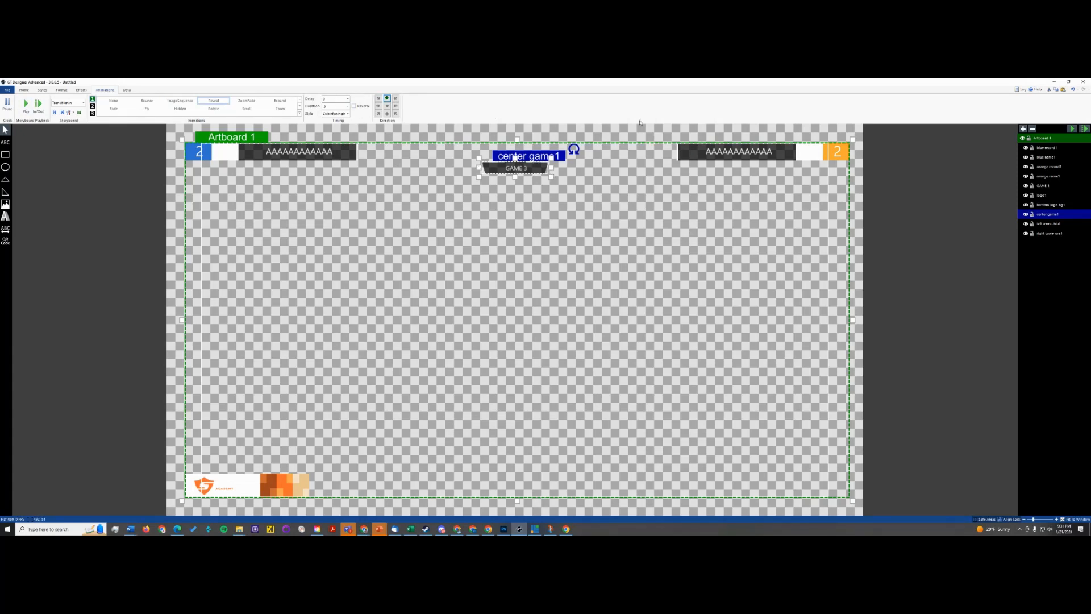
- Apply a Reveal transition from the right to the right score-ora1 element and preview it
click(698, 149)
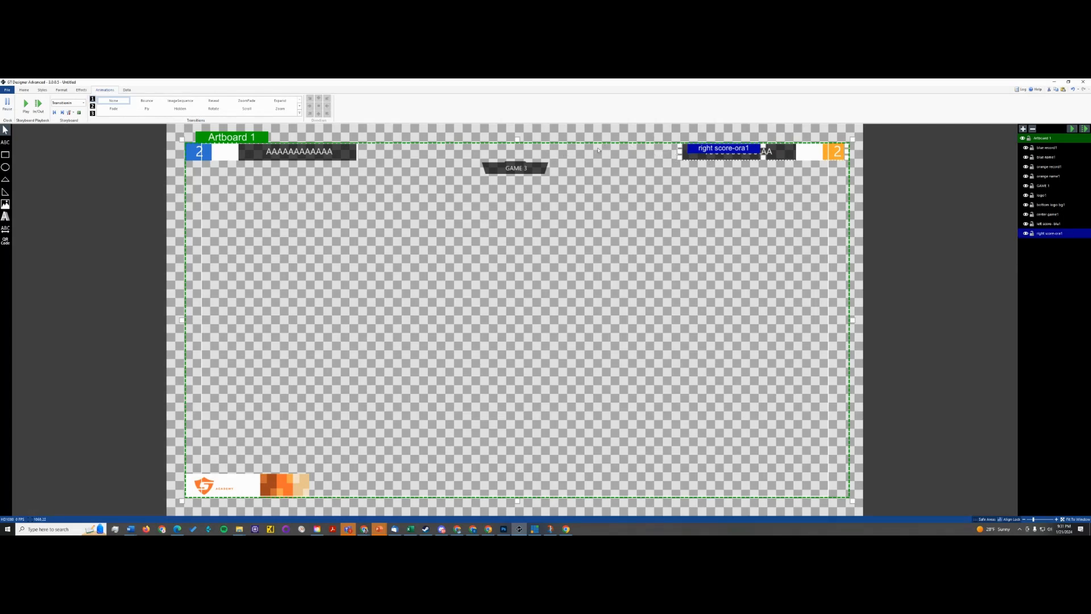
click(214, 100)
click(395, 106)
click(25, 104)
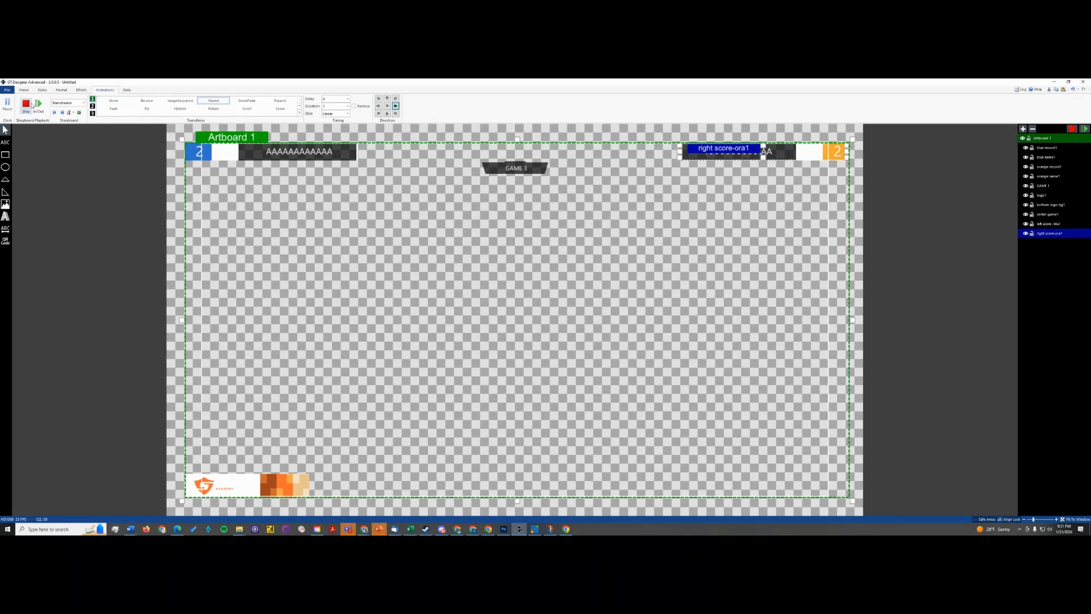
click(31, 105)
- Give right score-ora1's Reveal a 0.25 delay and the CubicEasingIn style, preview it, and compare its timing with center game1's
text(.25)
click(341, 114)
click(336, 137)
click(27, 105)
click(492, 173)
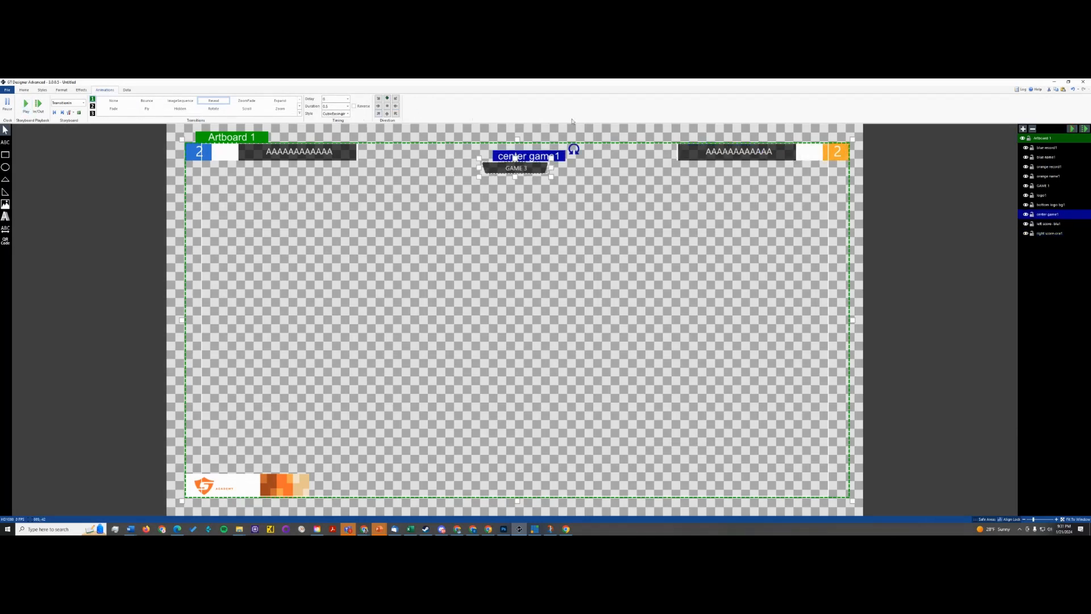
click(693, 155)
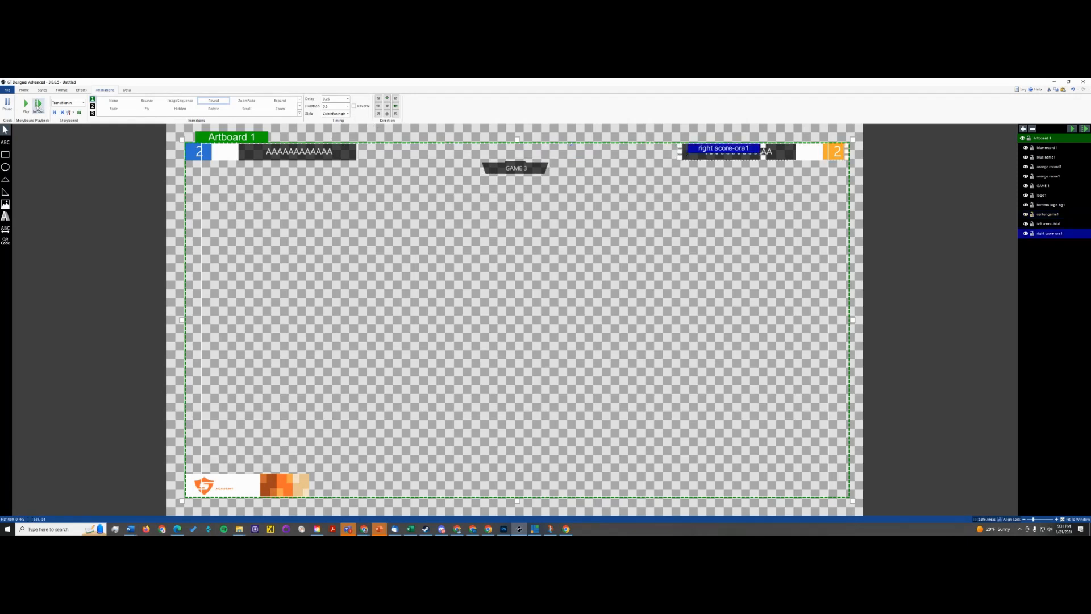
- Give left score- blu1 a Reveal transition from the left with a 0.5 duration and the CubicEasingIn style, previewing the animation
click(27, 105)
click(31, 107)
click(235, 157)
click(214, 100)
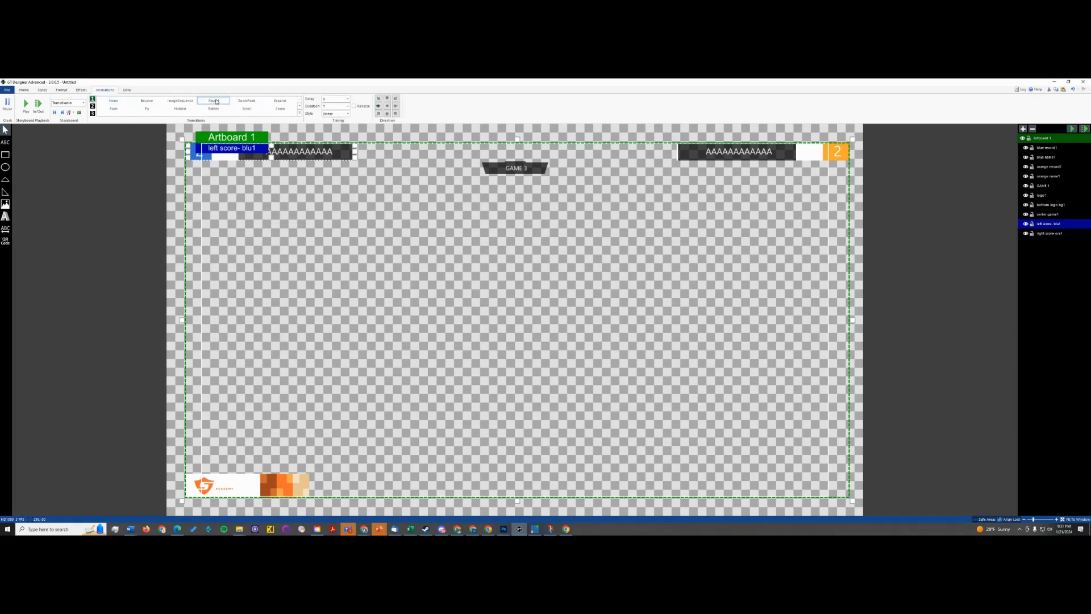
click(379, 106)
text(.5)
click(347, 115)
click(335, 132)
click(26, 105)
- Try the Reveal, ZoomFade and Scroll transitions on bottom logo bg1, previewing the alternatives
click(261, 488)
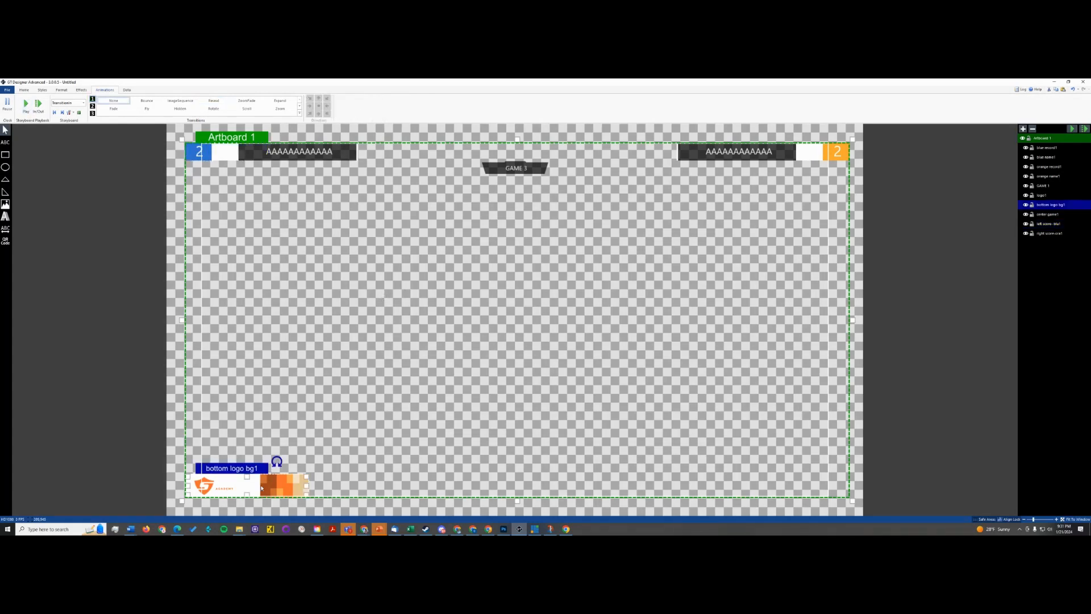
click(213, 101)
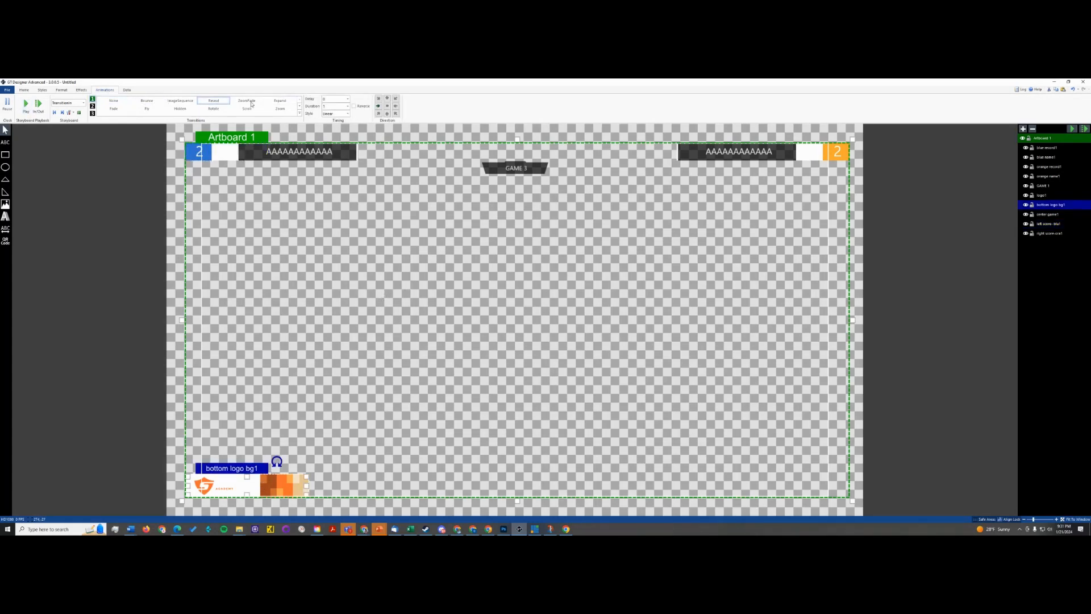
double_click(333, 106)
click(330, 105)
click(247, 101)
click(26, 104)
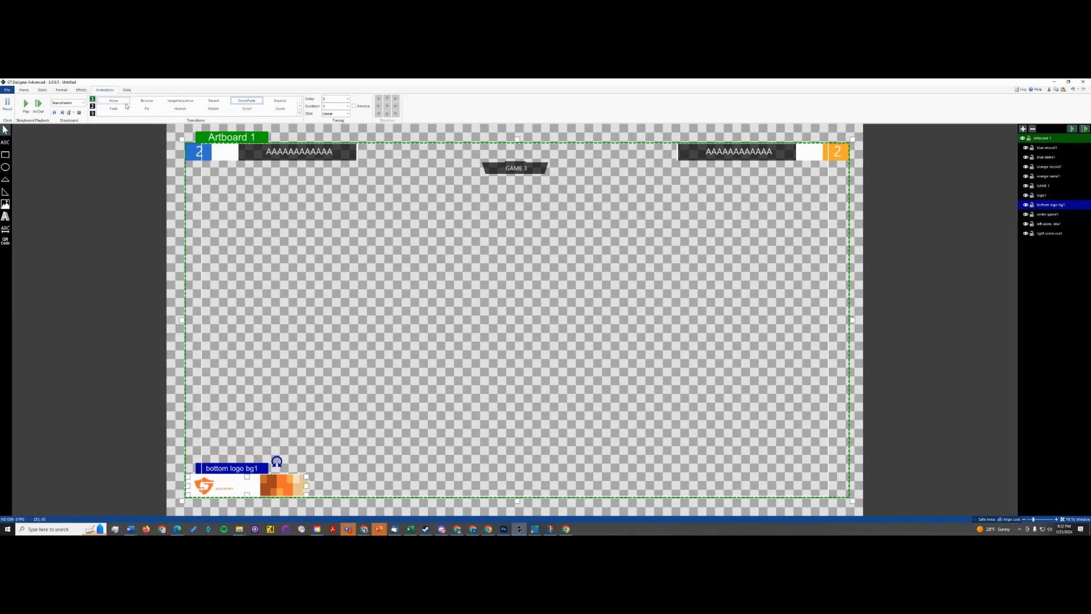
click(249, 109)
click(27, 104)
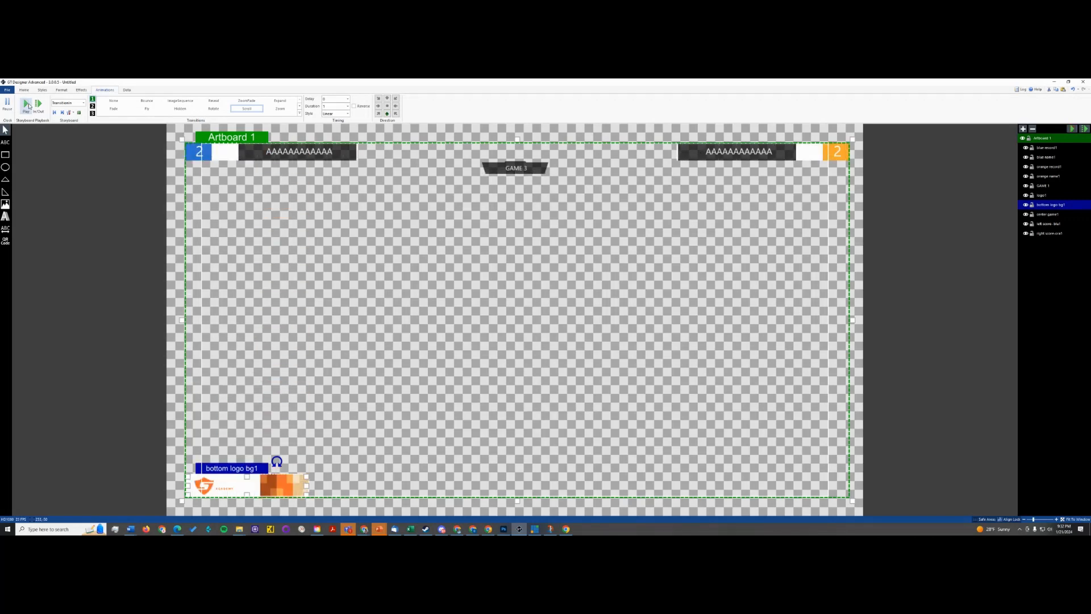
- Apply the Reveal transition to bottom logo bg1 and preview the storyboard several times
click(235, 101)
click(213, 101)
click(26, 105)
click(226, 430)
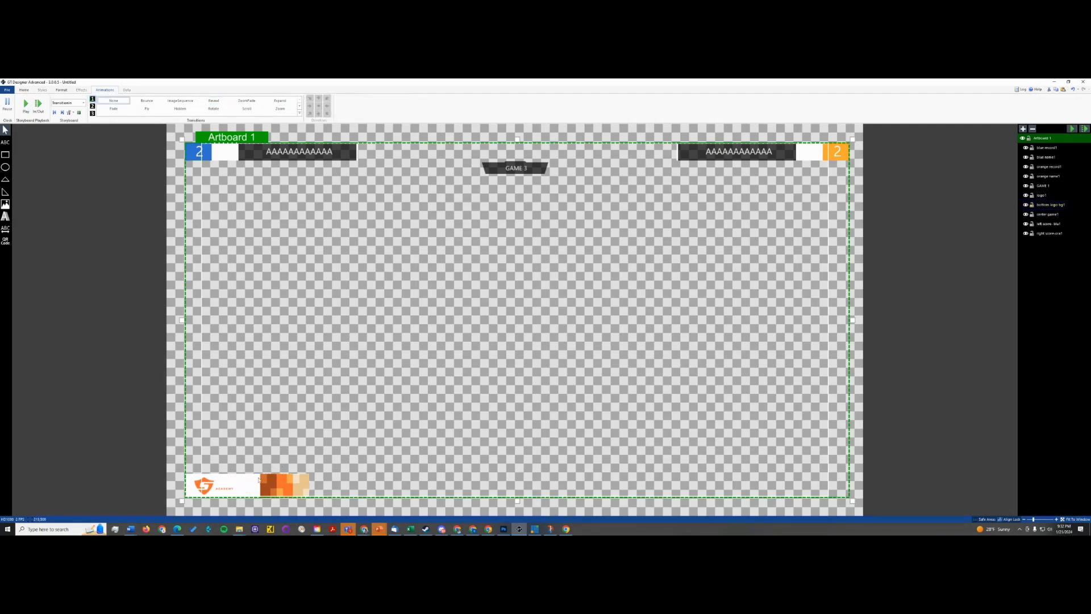
click(183, 484)
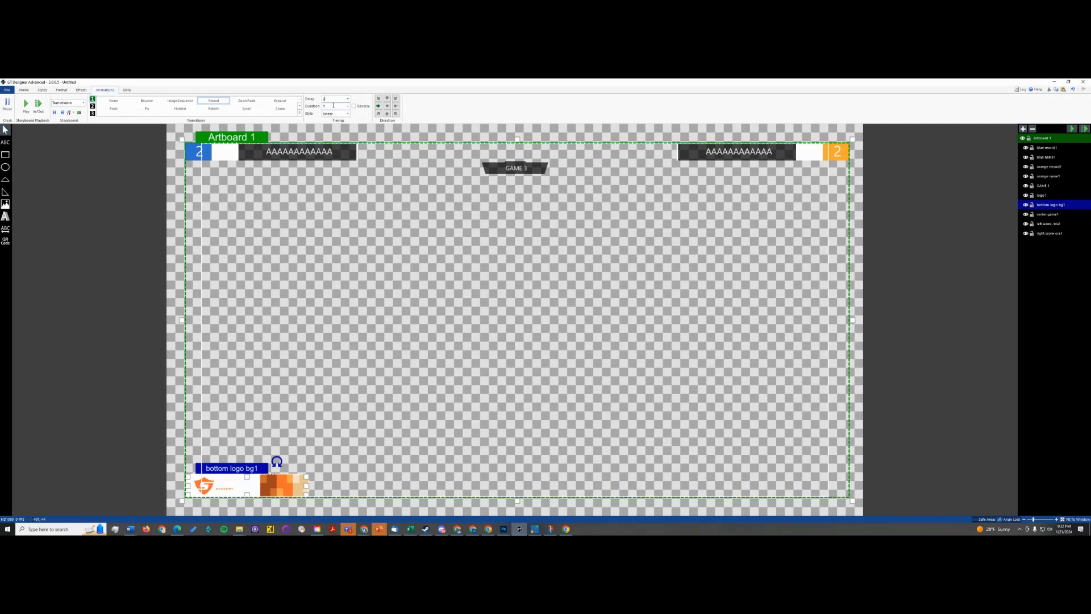
click(26, 105)
click(27, 105)
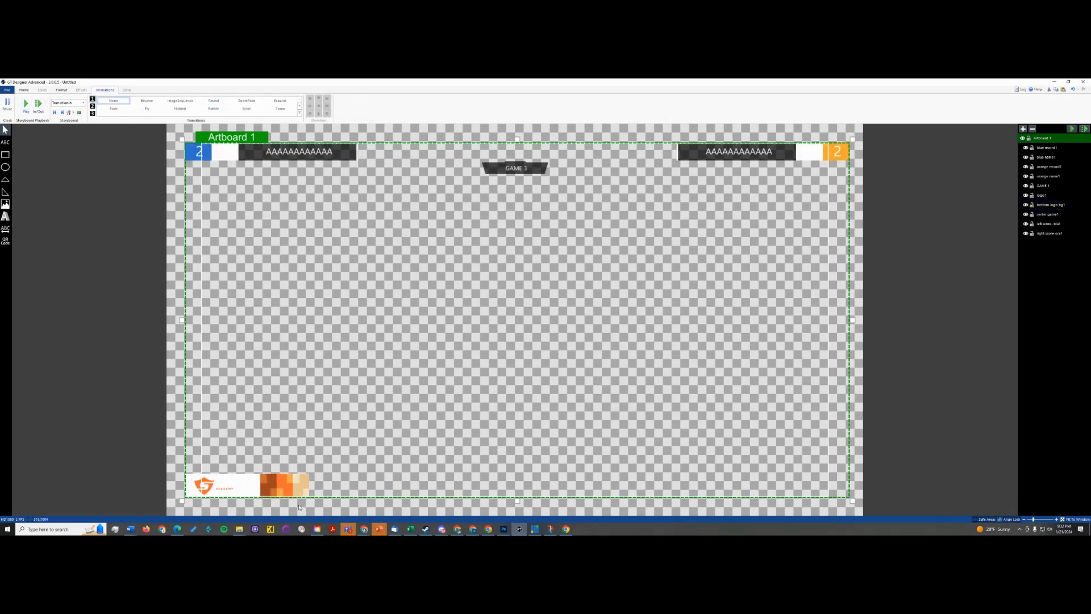
click(25, 104)
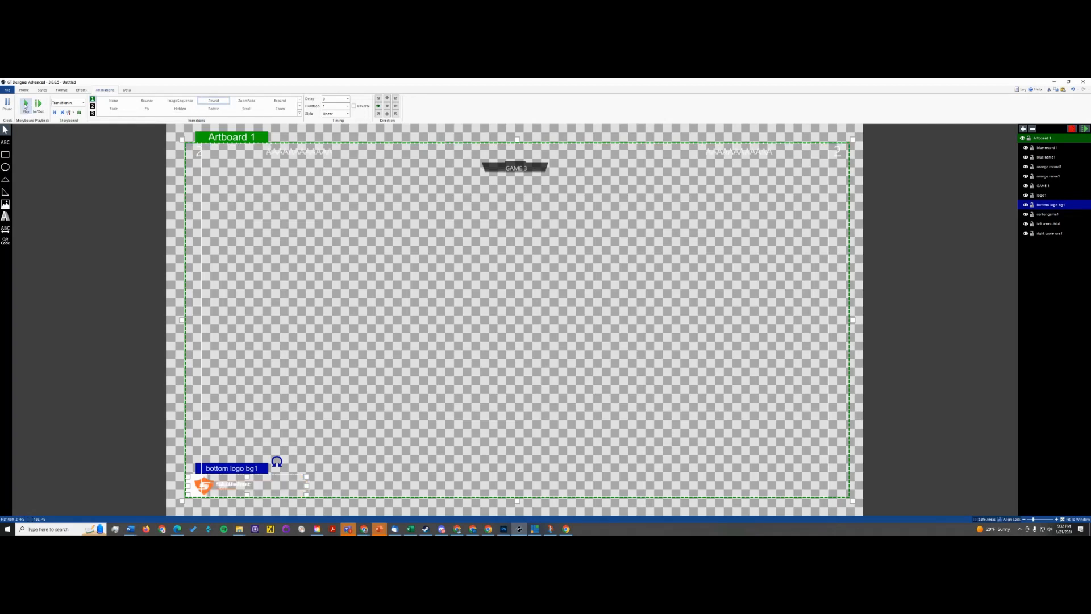
click(298, 266)
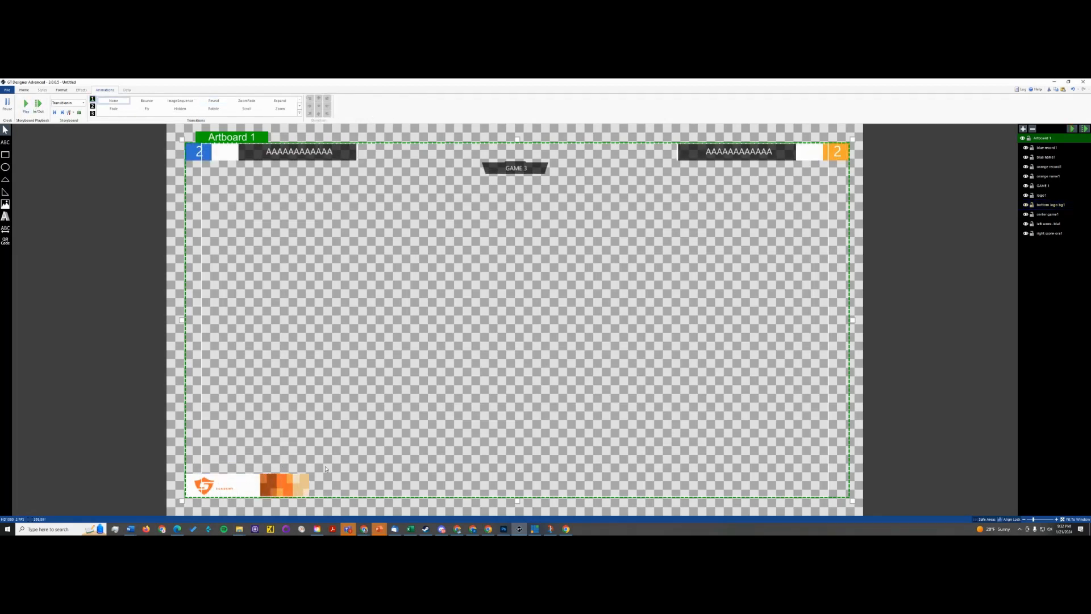
- Set bottom logo bg1's Reveal to come from the left with a delay of 2 and the CubicEasingIn style, and preview it
click(296, 477)
double_click(337, 99)
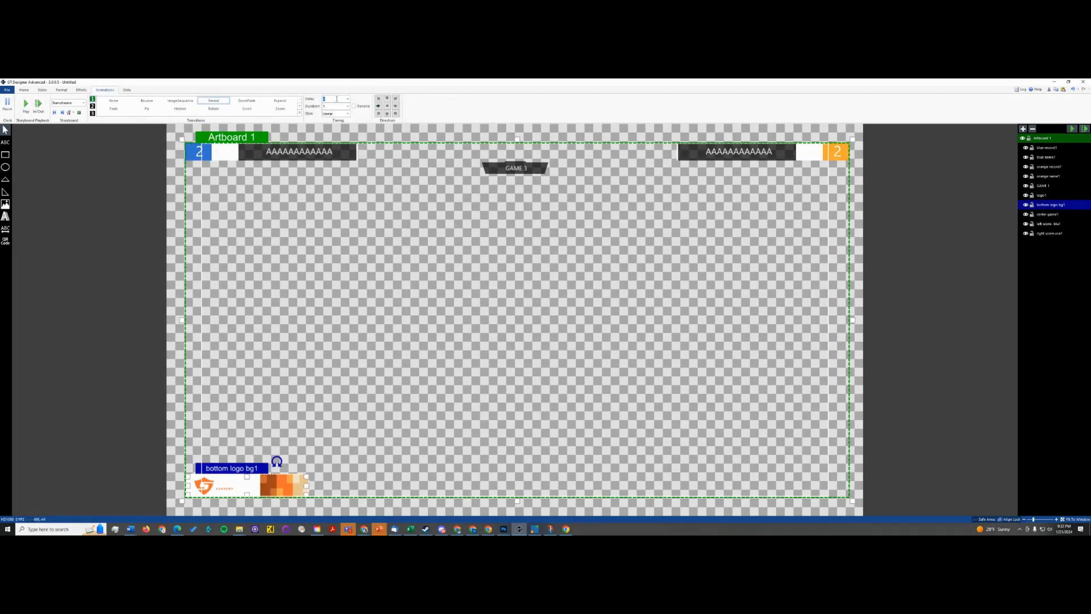
click(26, 105)
click(378, 106)
click(348, 98)
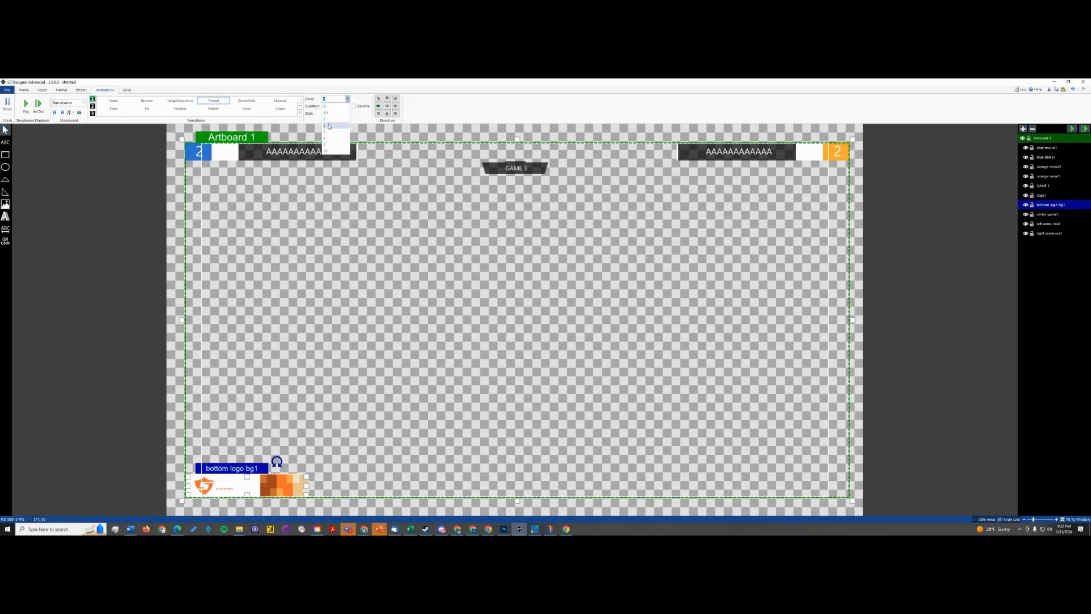
click(329, 125)
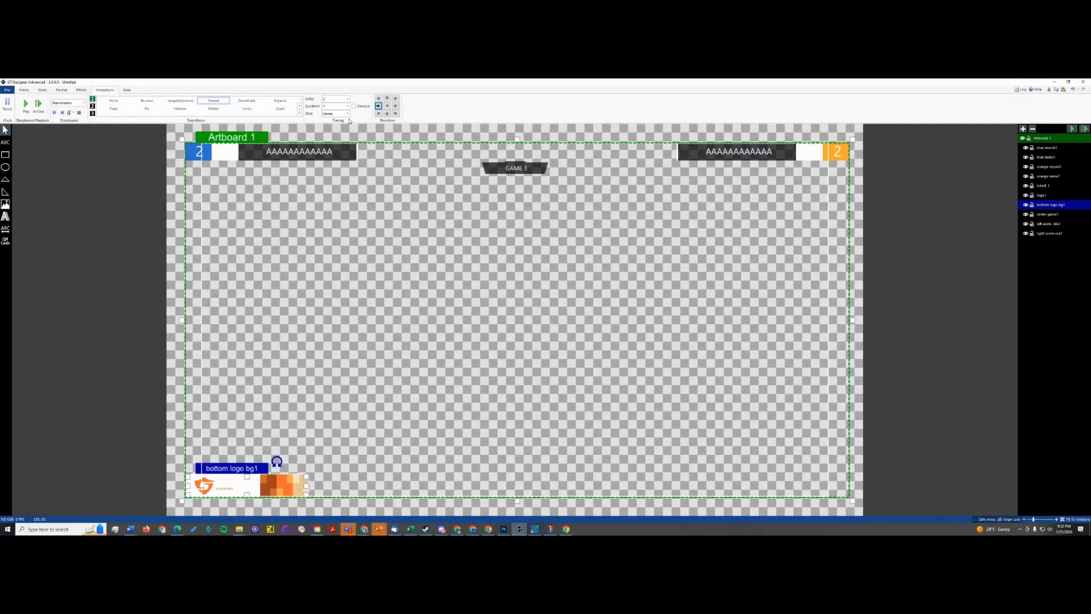
click(347, 114)
click(335, 129)
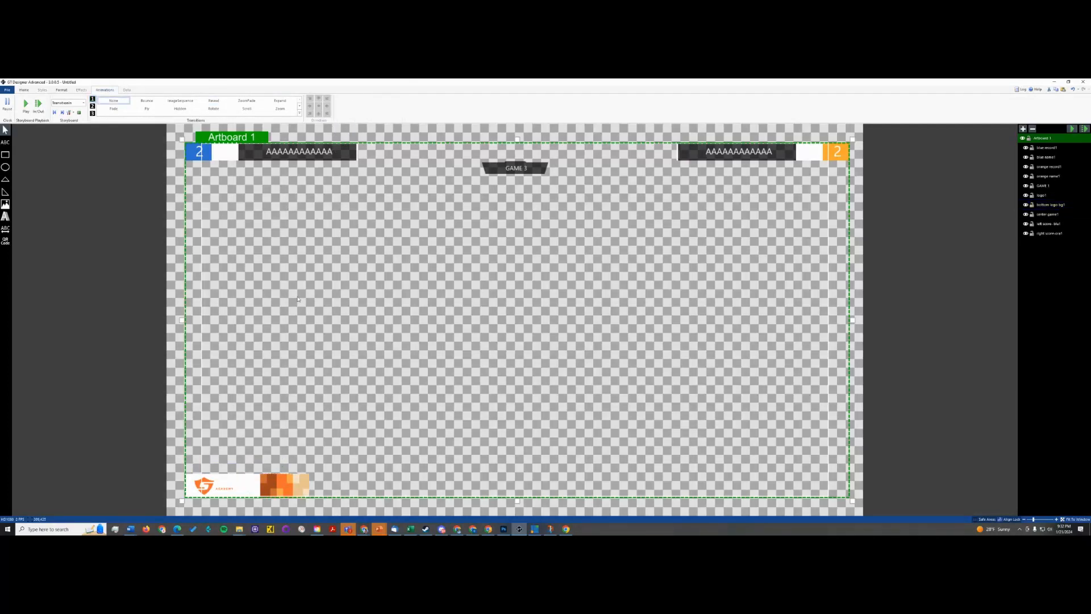
click(283, 479)
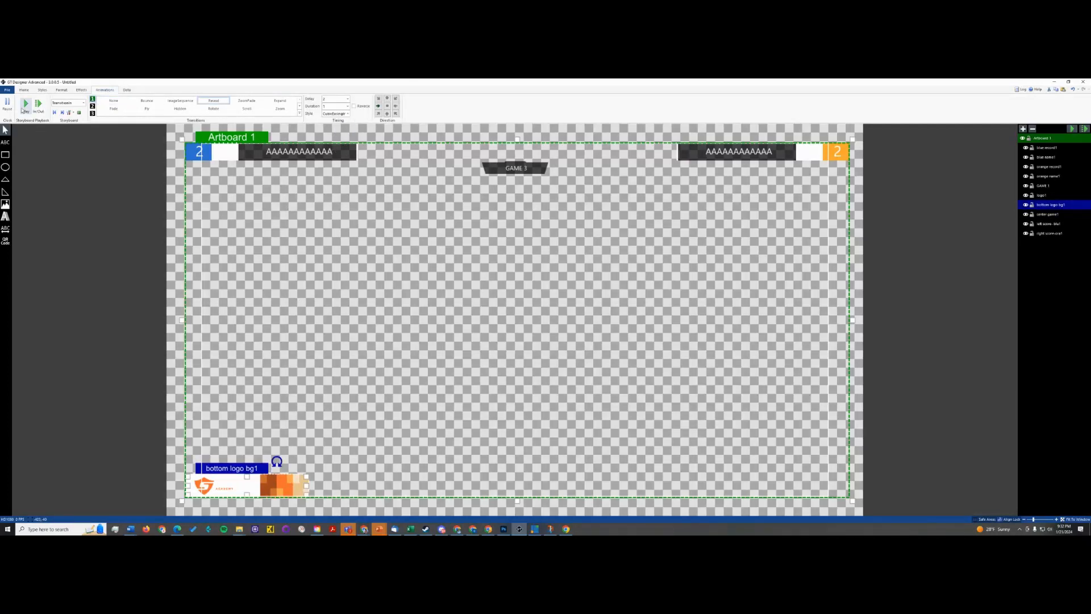
click(23, 108)
- Apply a Fade transition with a delay of 2 to logo1 and preview it
click(213, 487)
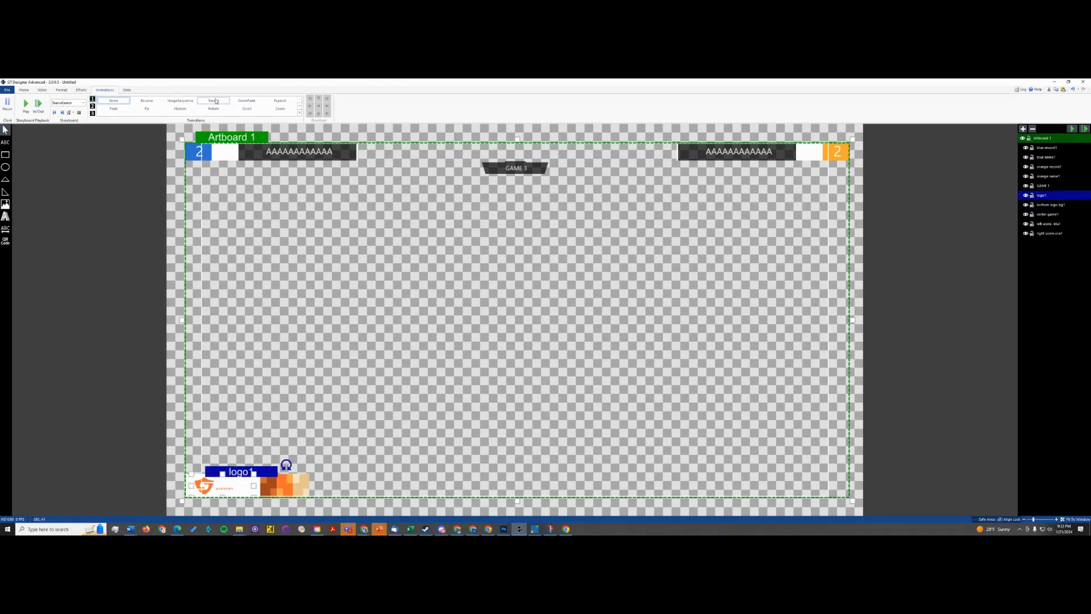
click(115, 111)
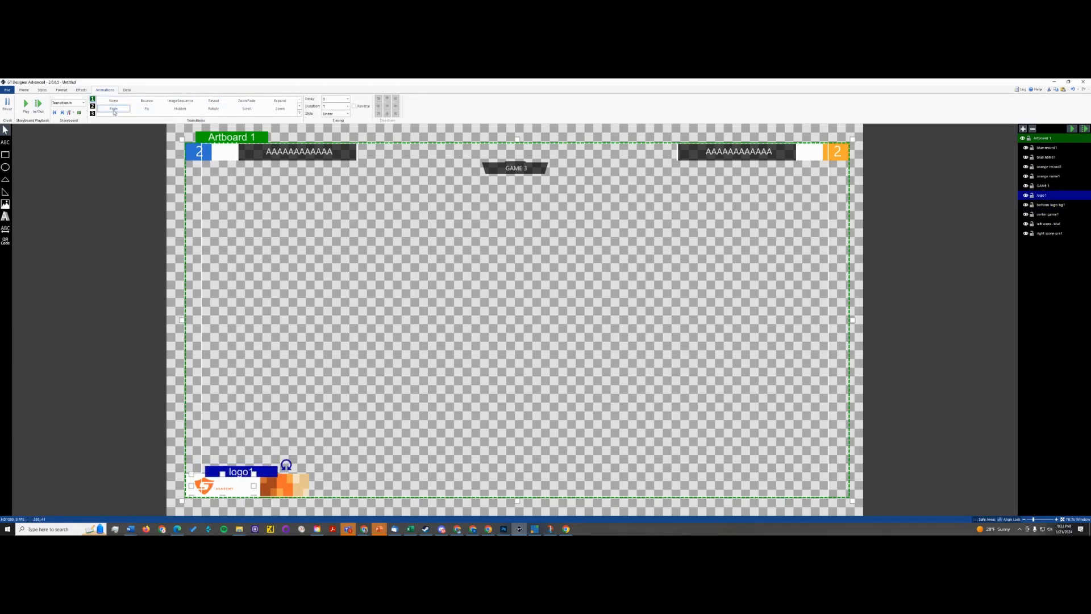
click(334, 101)
click(27, 104)
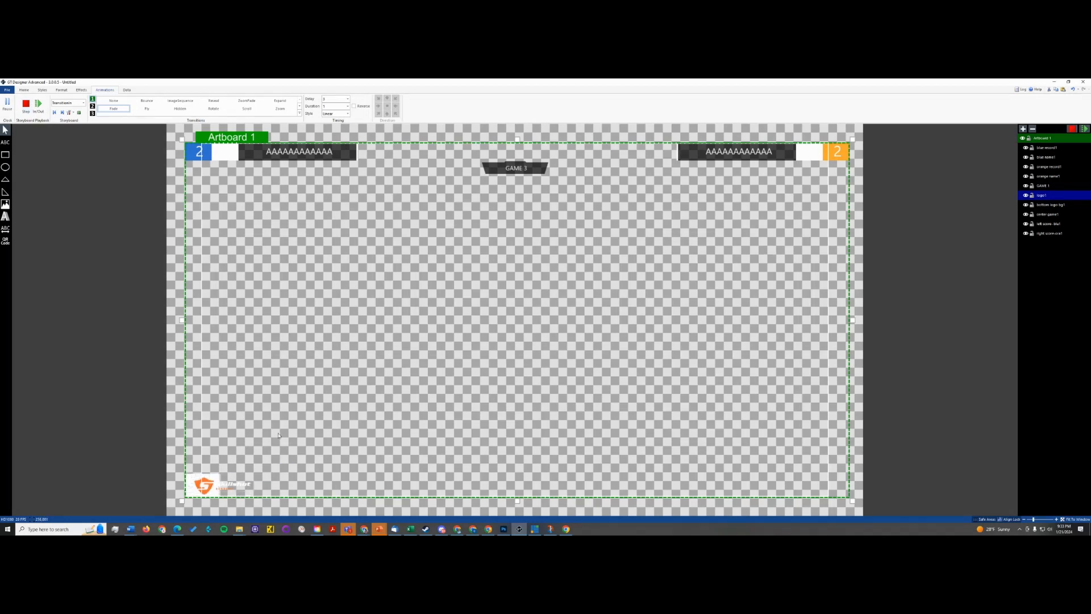
click(334, 99)
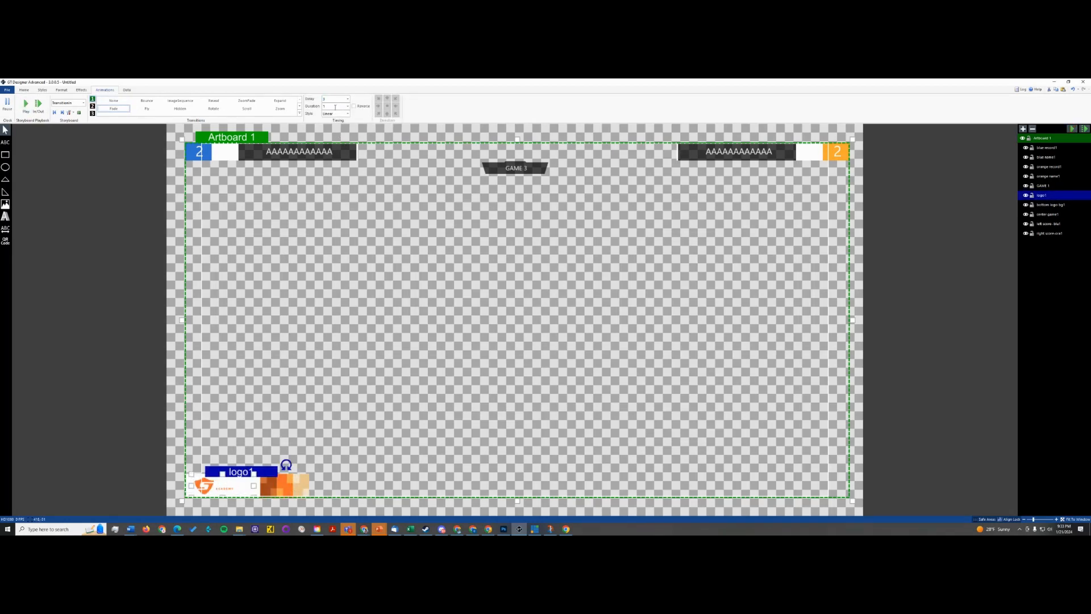
- Choose a longer delay for logo1's Fade transition and replay the storyboard to check the logo's timing
click(118, 110)
click(331, 106)
click(347, 99)
click(337, 133)
click(319, 426)
click(209, 486)
click(26, 104)
click(144, 241)
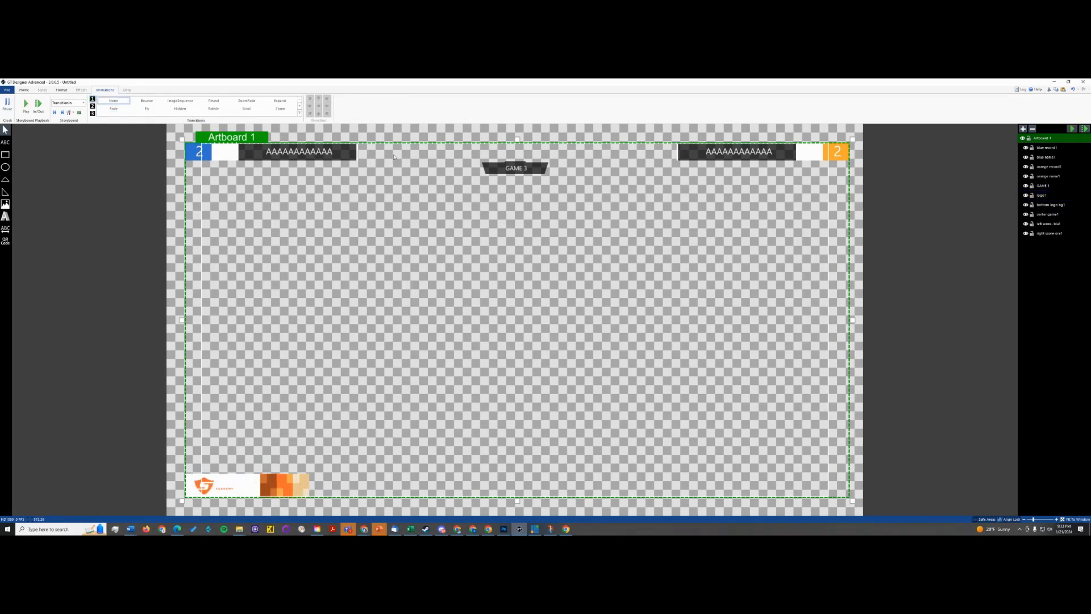
click(26, 105)
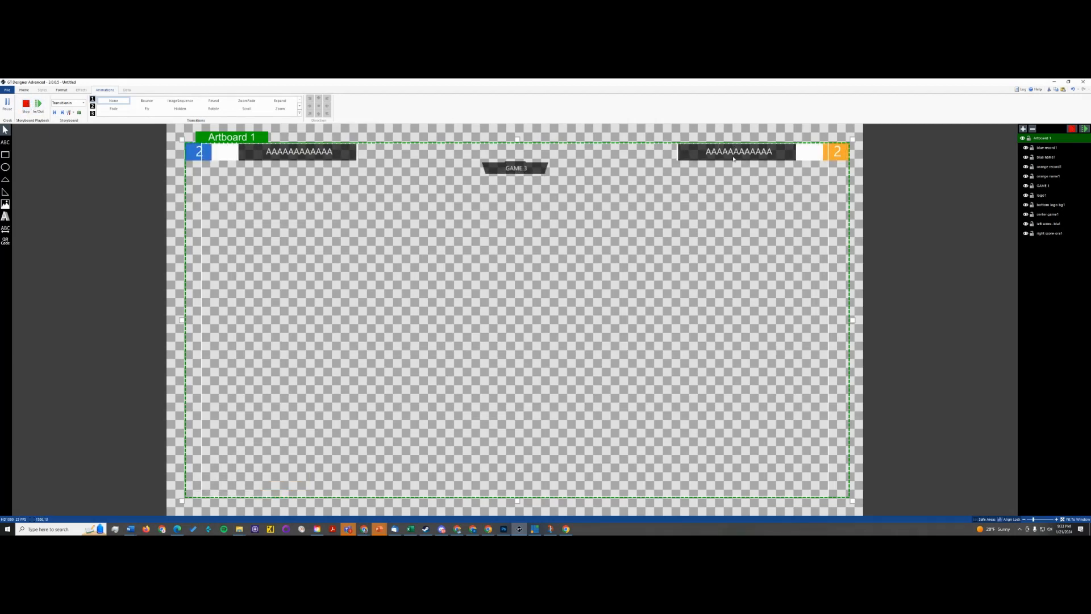
- Check right score-ora1's Reveal timing, apply a Fade transition to orange name1, and adjust its delay and duration
click(761, 149)
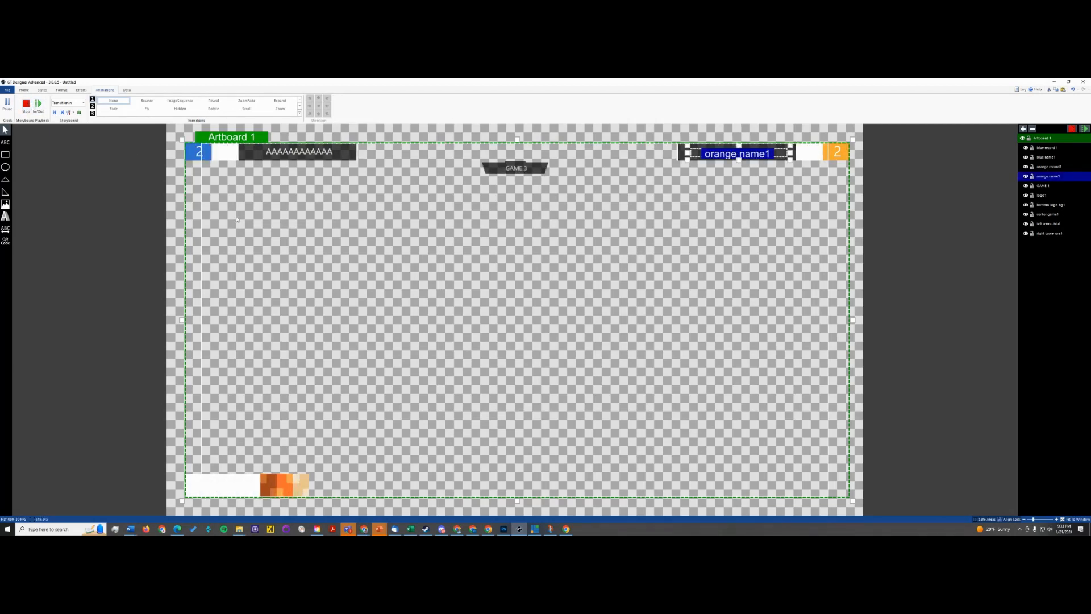
click(680, 156)
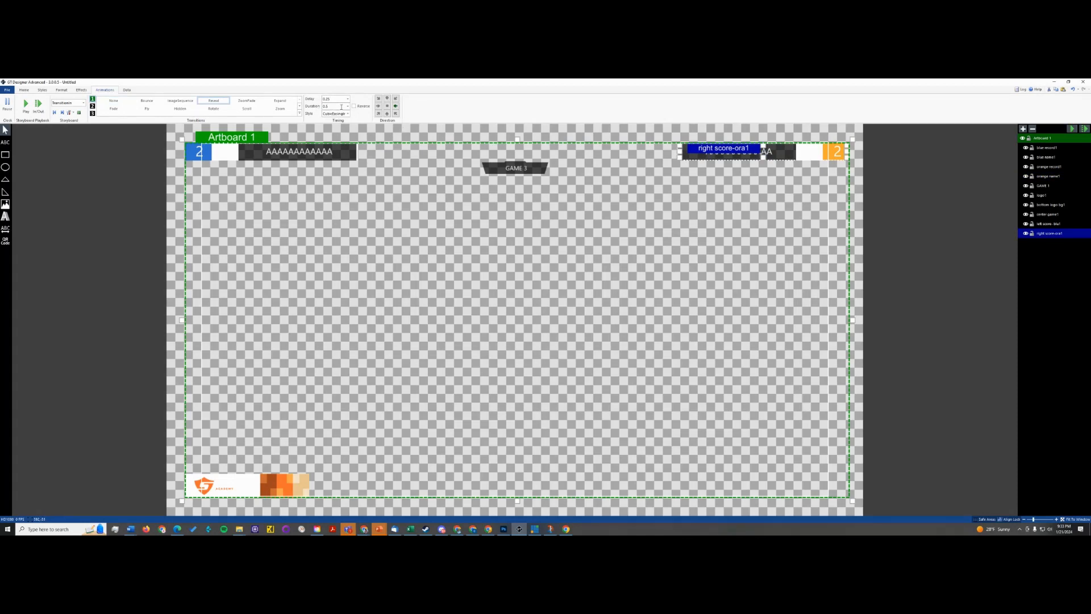
click(772, 153)
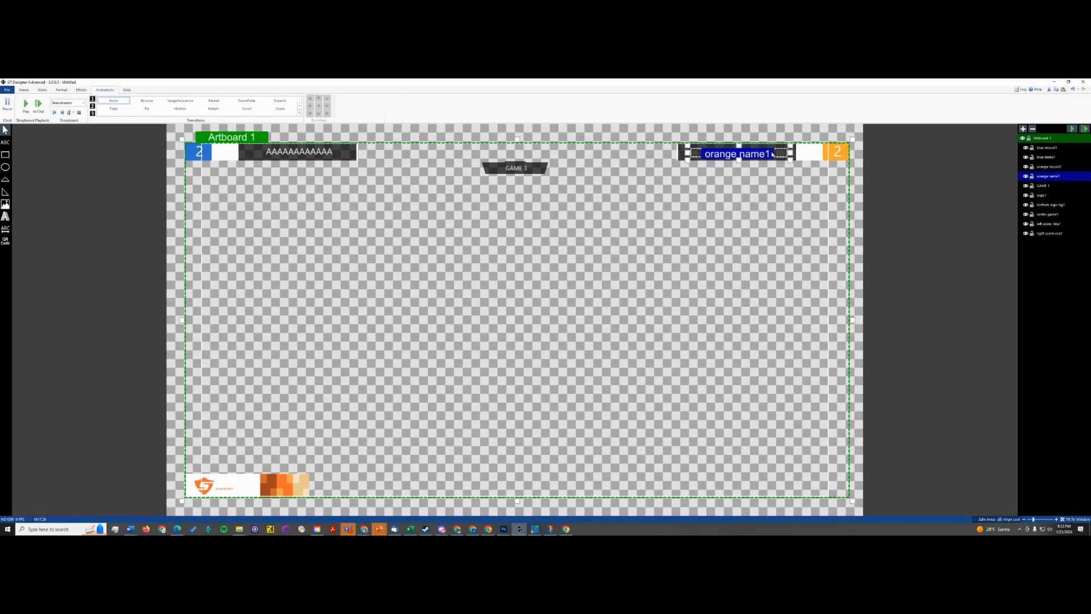
click(679, 154)
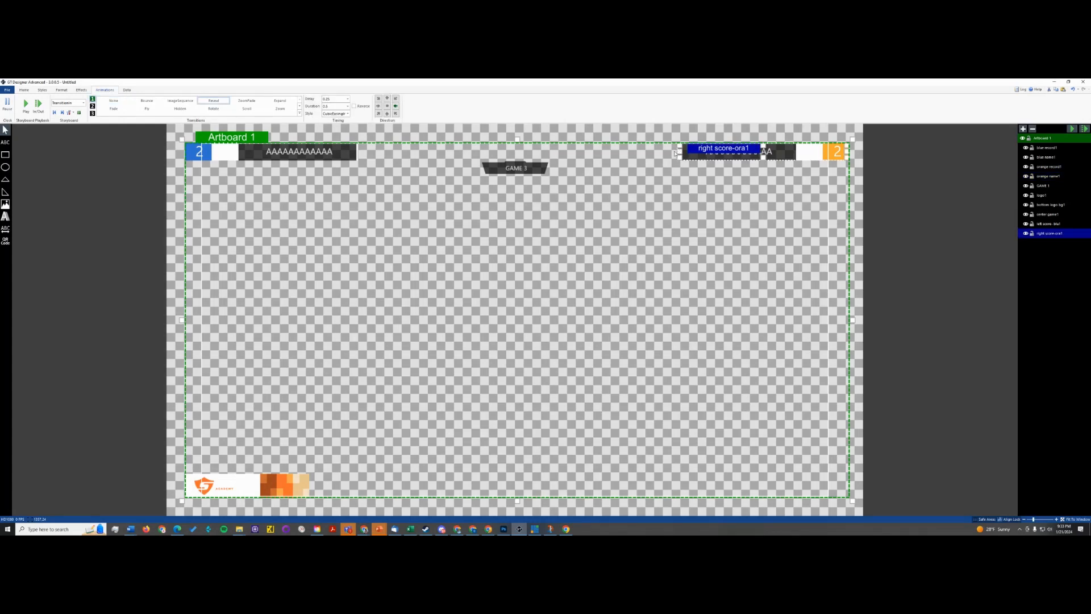
click(794, 153)
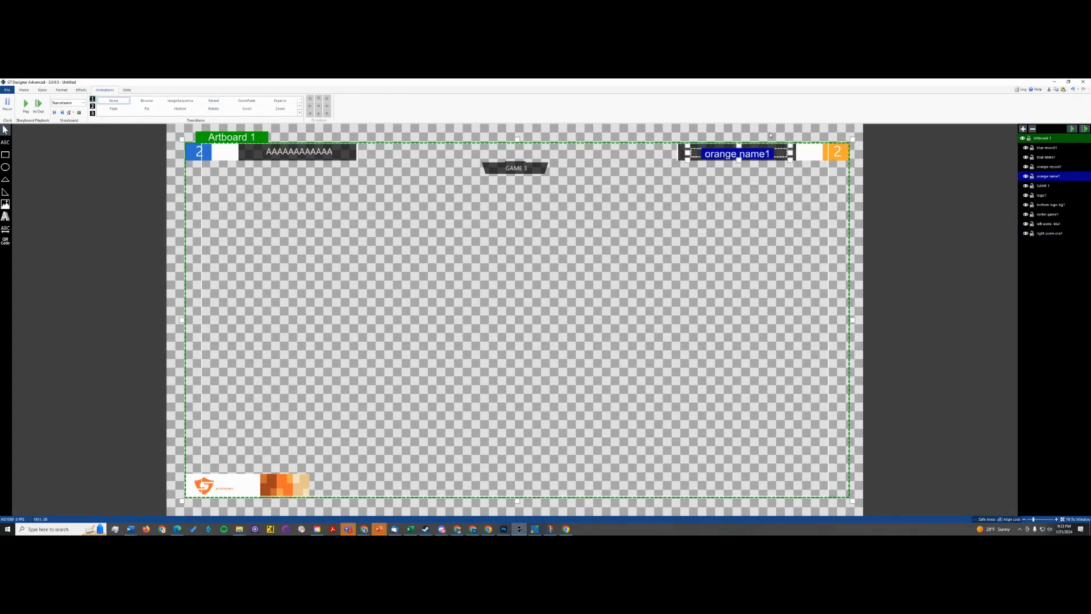
click(120, 108)
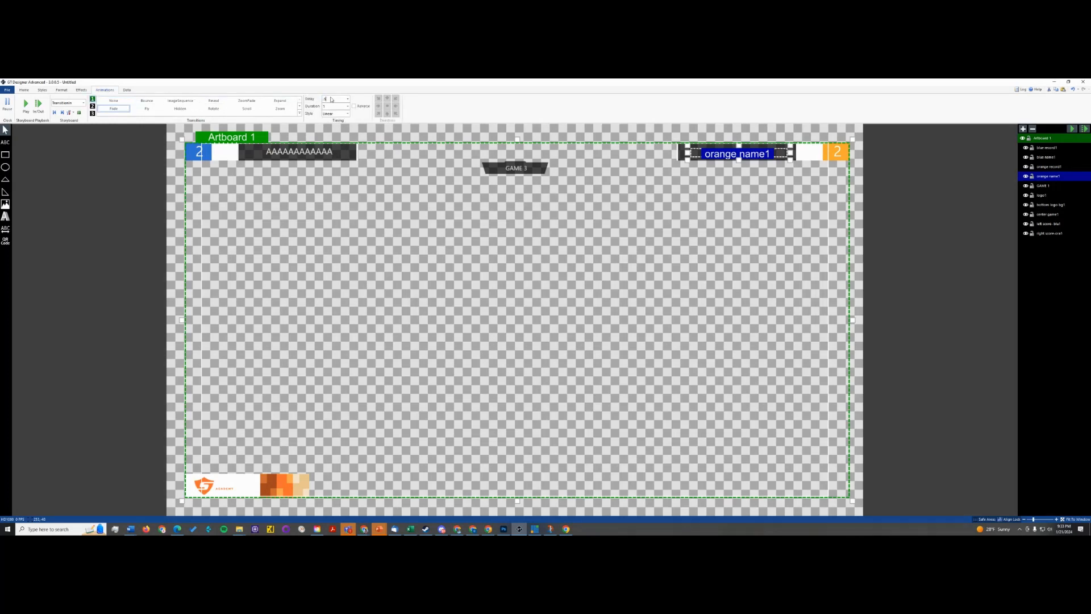
double_click(327, 106)
- Apply a Fade transition to orange record1 with a 0.5 delay and 0.5 duration, and preview it
click(842, 152)
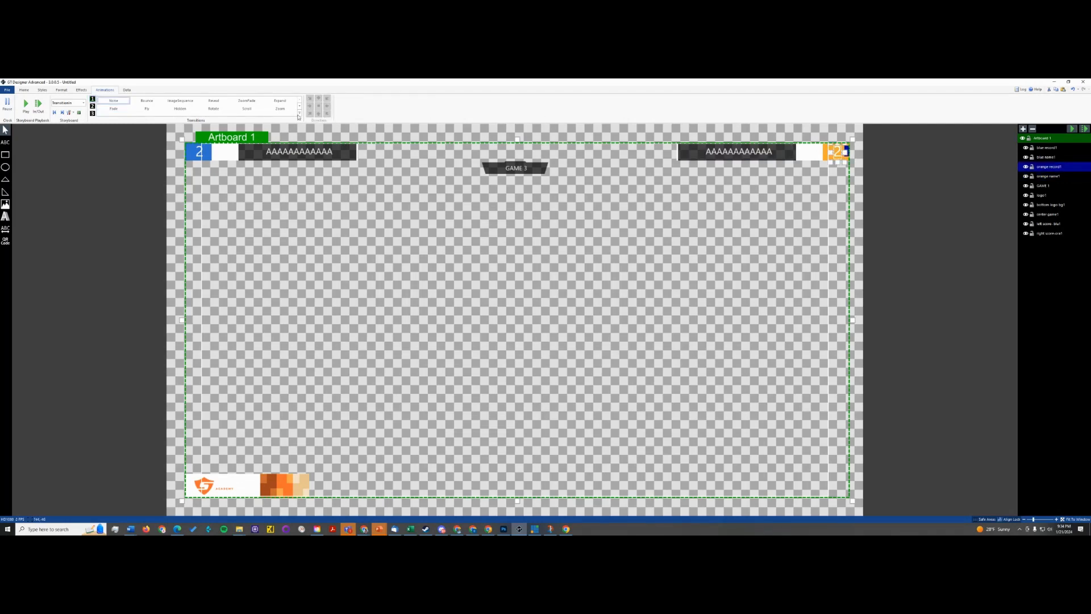
click(114, 109)
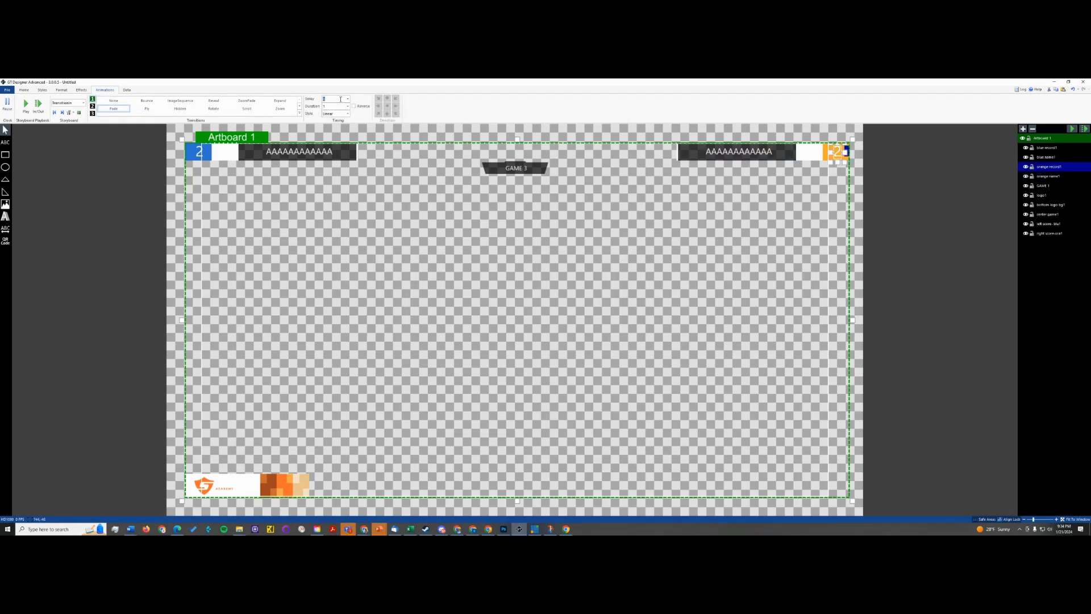
text(.5.5)
click(26, 104)
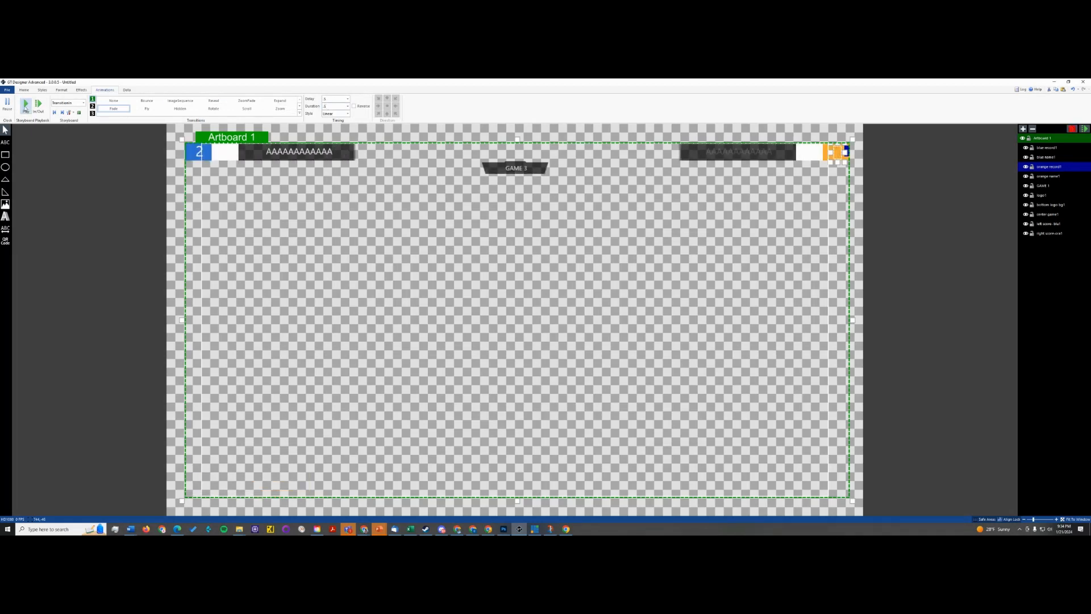
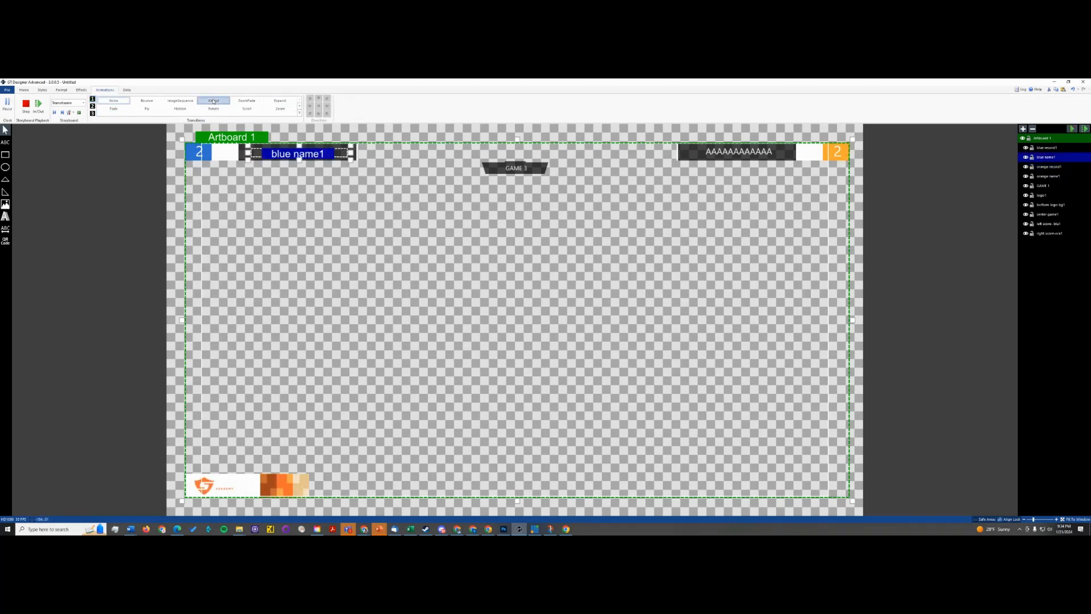
- Apply a Fade transition to the blue name1 text and set its delay and duration
click(121, 109)
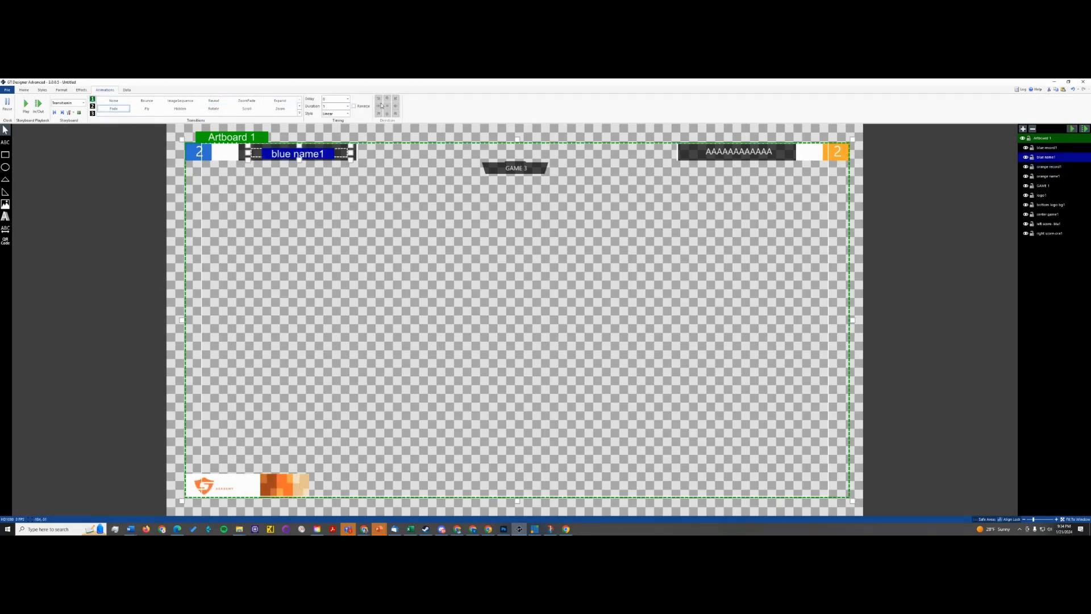
click(337, 99)
click(330, 107)
text(3)
- Apply a Fade transition to blue record1, set its delay and duration, and preview the storyboard
click(200, 153)
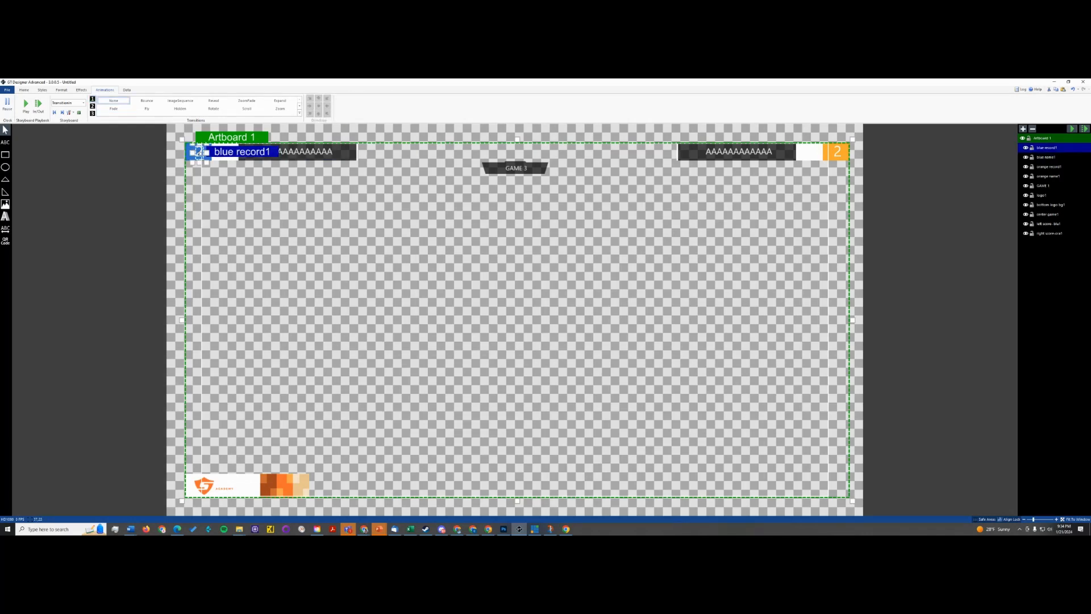
click(114, 108)
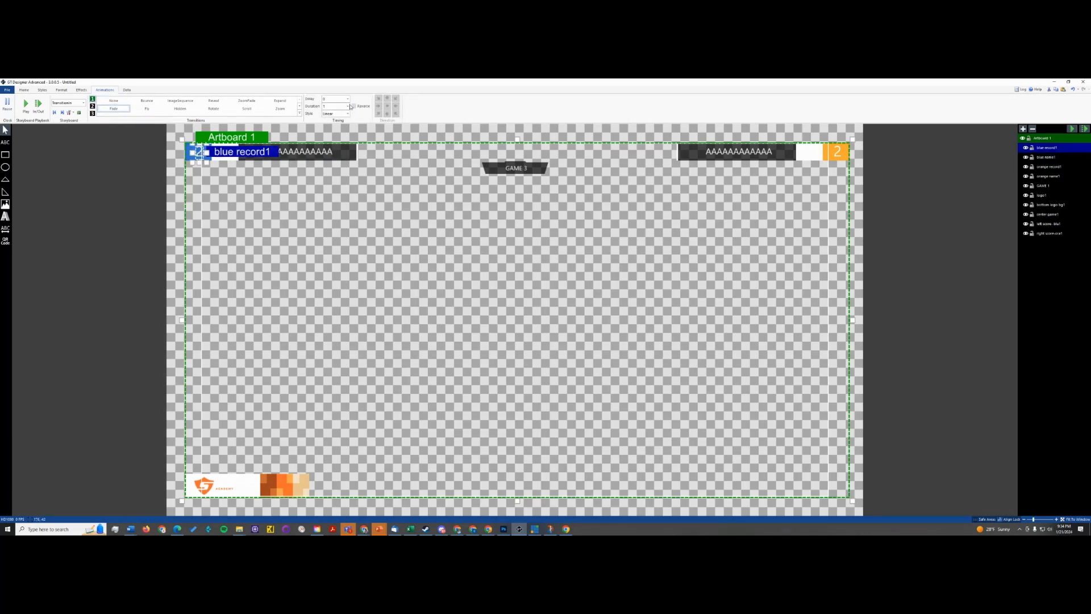
text(.5)
click(27, 105)
- Apply a Fade transition to the GAME 1 text, set its delay and duration, and play the storyboard
click(501, 168)
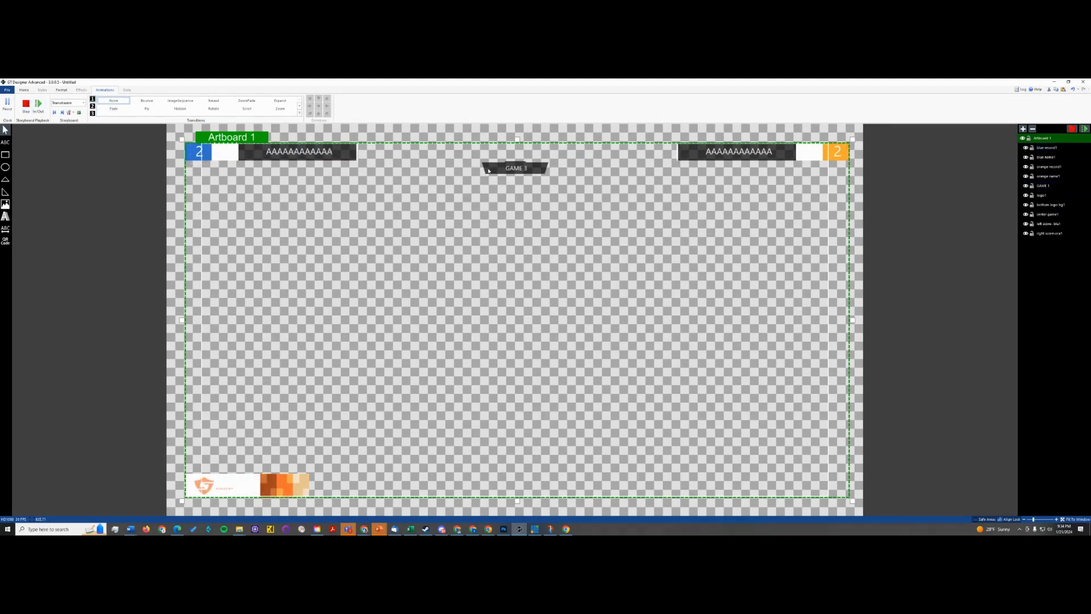
click(515, 170)
click(514, 169)
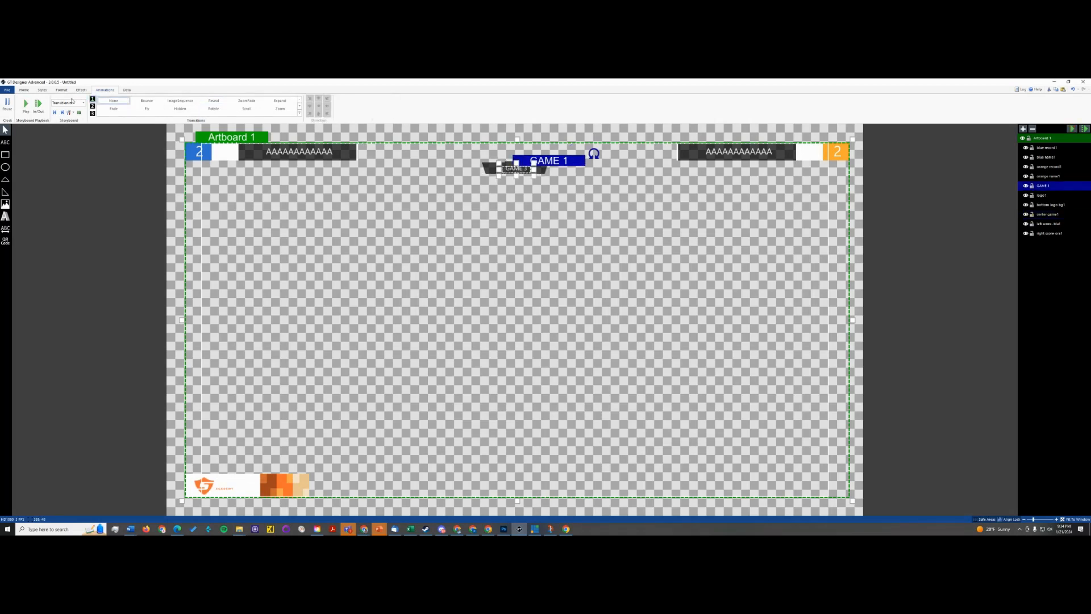
click(114, 108)
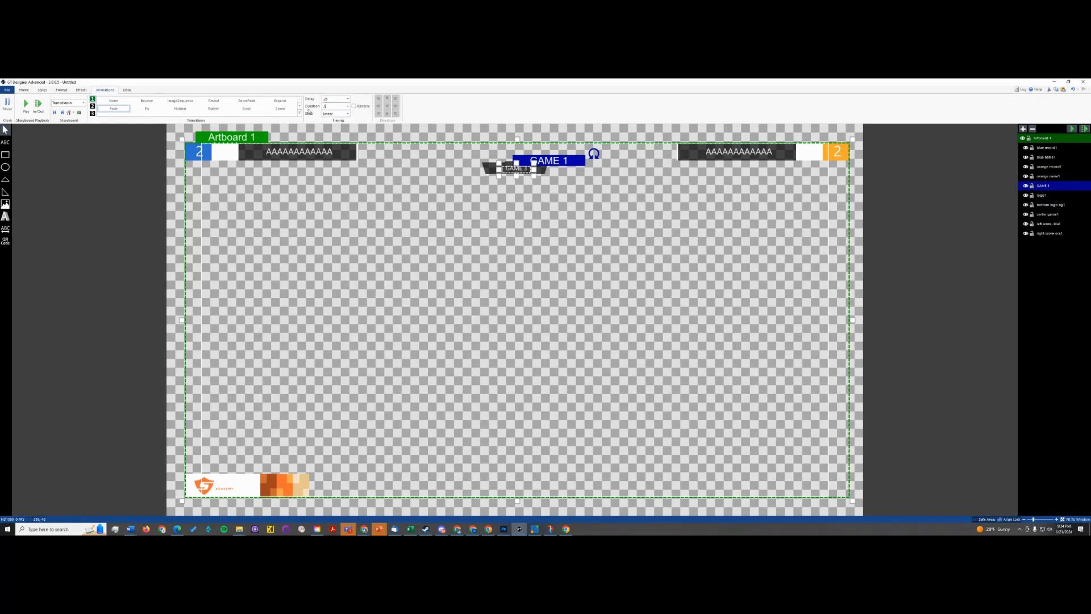
click(32, 106)
- Try stretching the blue name1 text box downward, and undo the resize
click(280, 153)
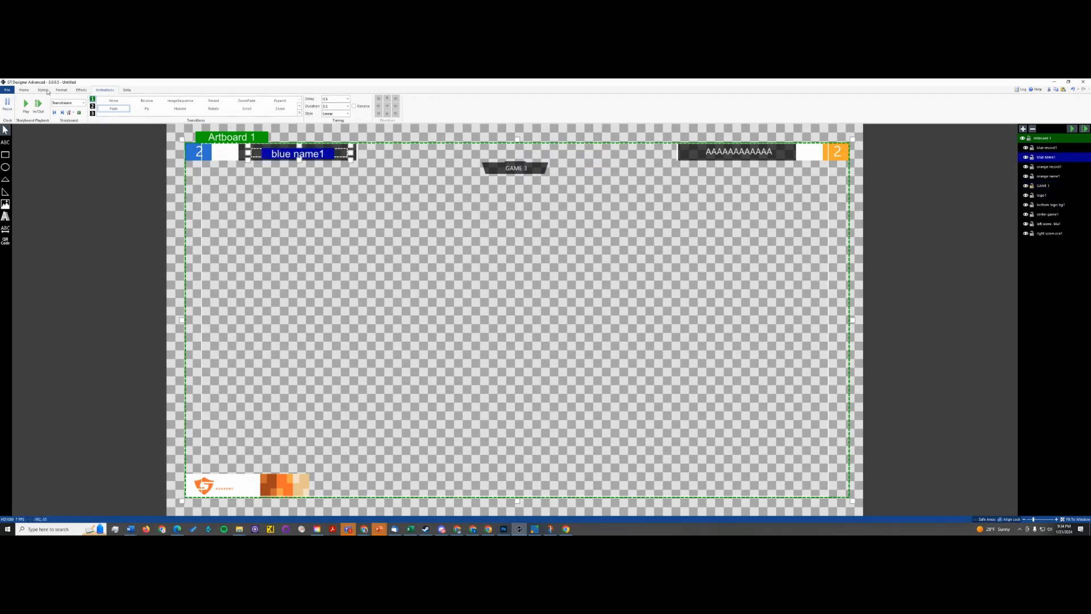
click(25, 90)
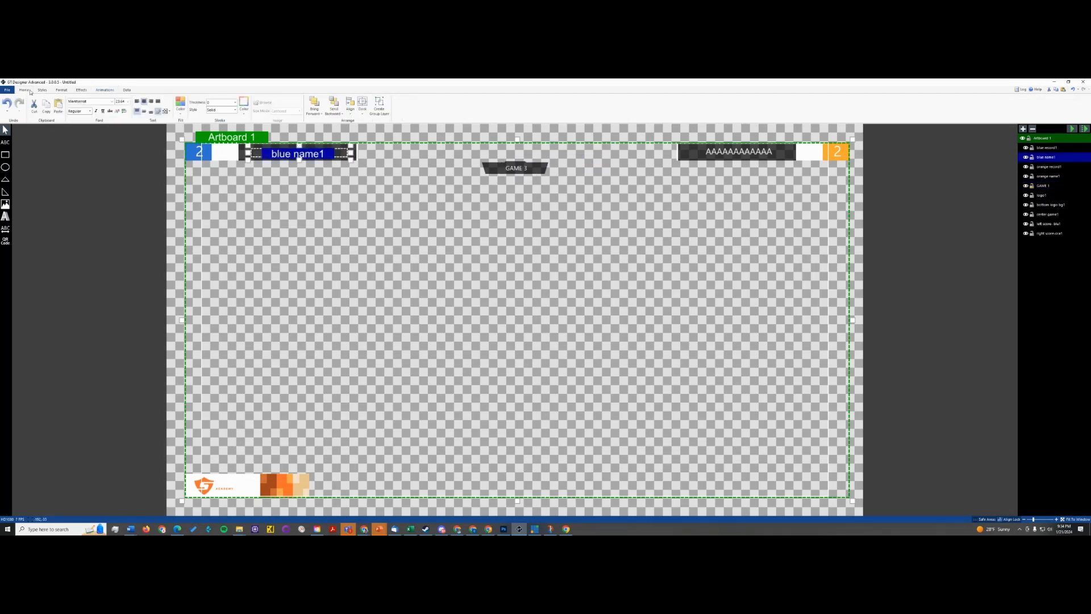
click(343, 156)
click(308, 153)
drag(300, 160, 288, 169)
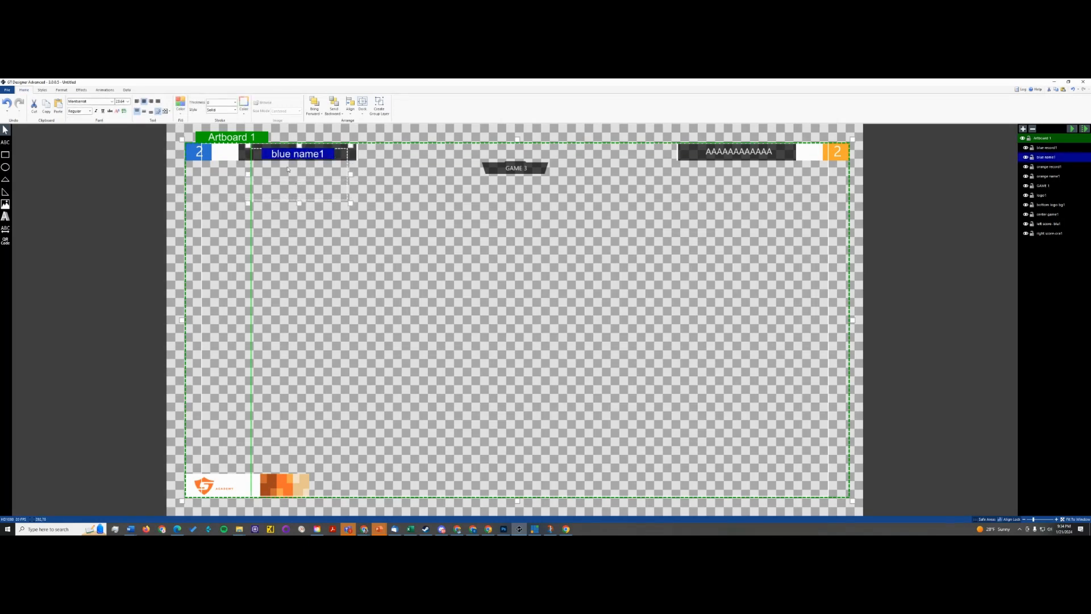
key(ctrl+z)
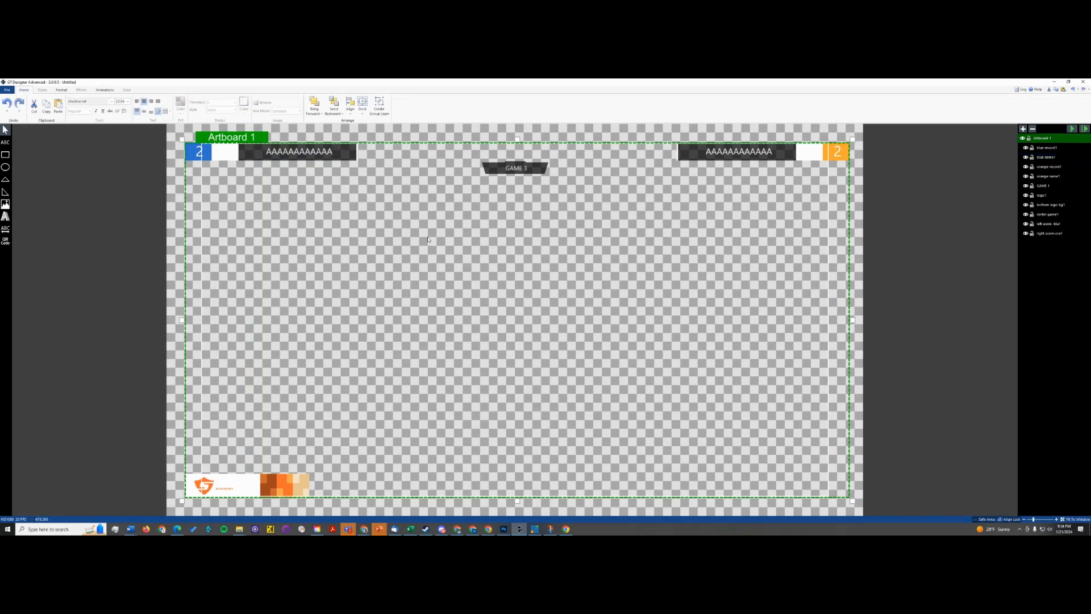
- Replay the full storyboard and check blue name1's Fade timing
click(303, 157)
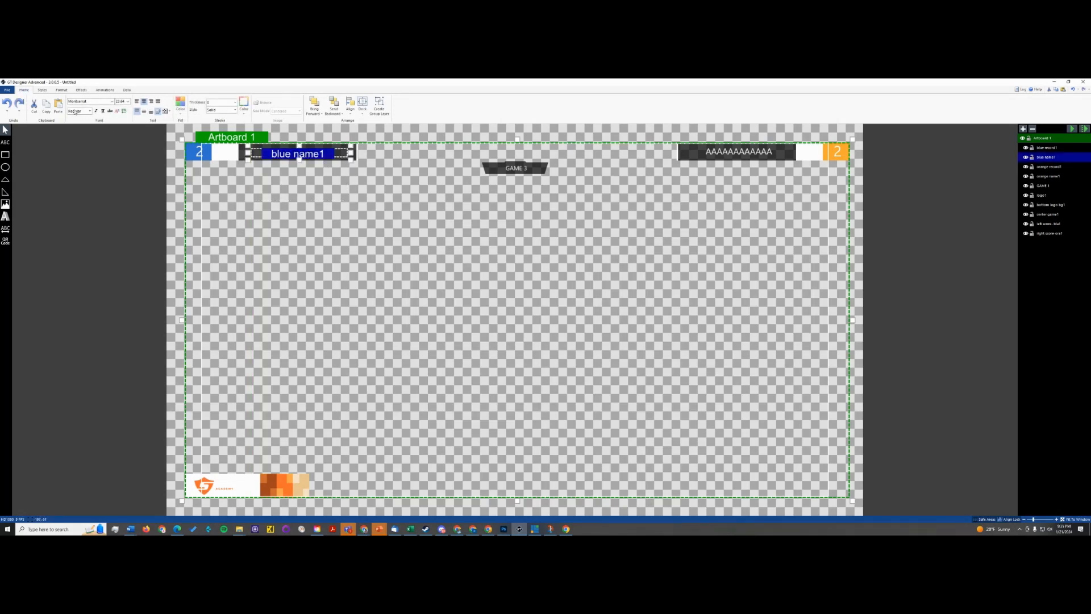
key(Escape)
click(95, 91)
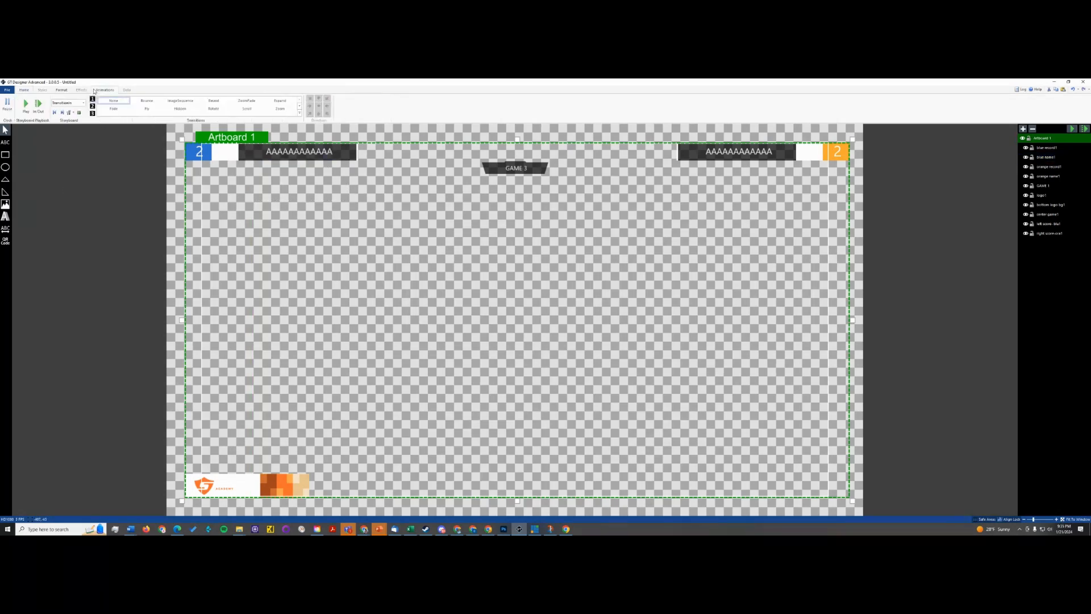
click(26, 103)
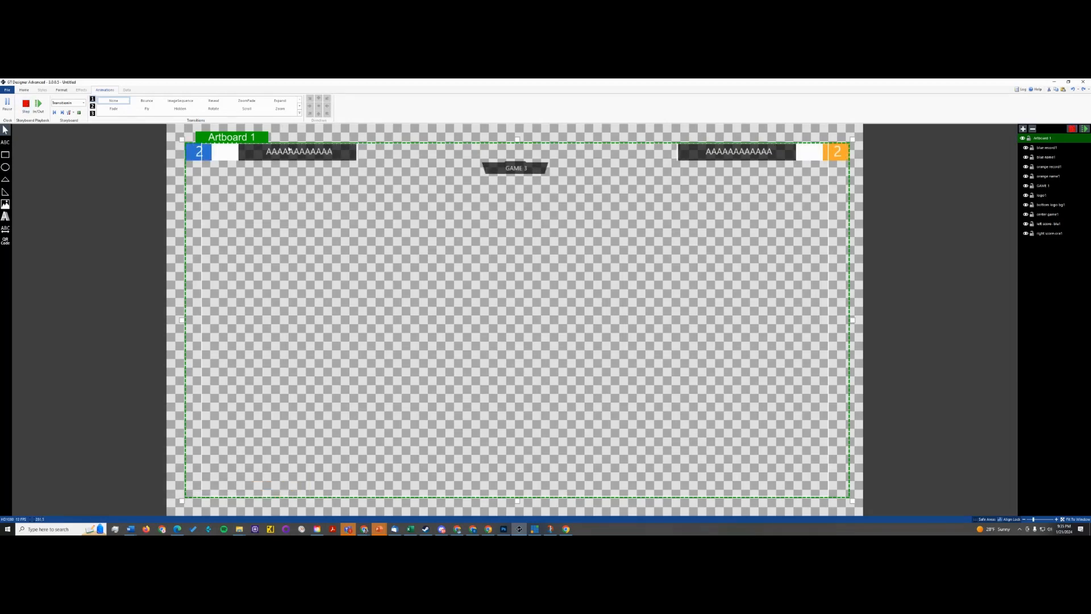
click(289, 150)
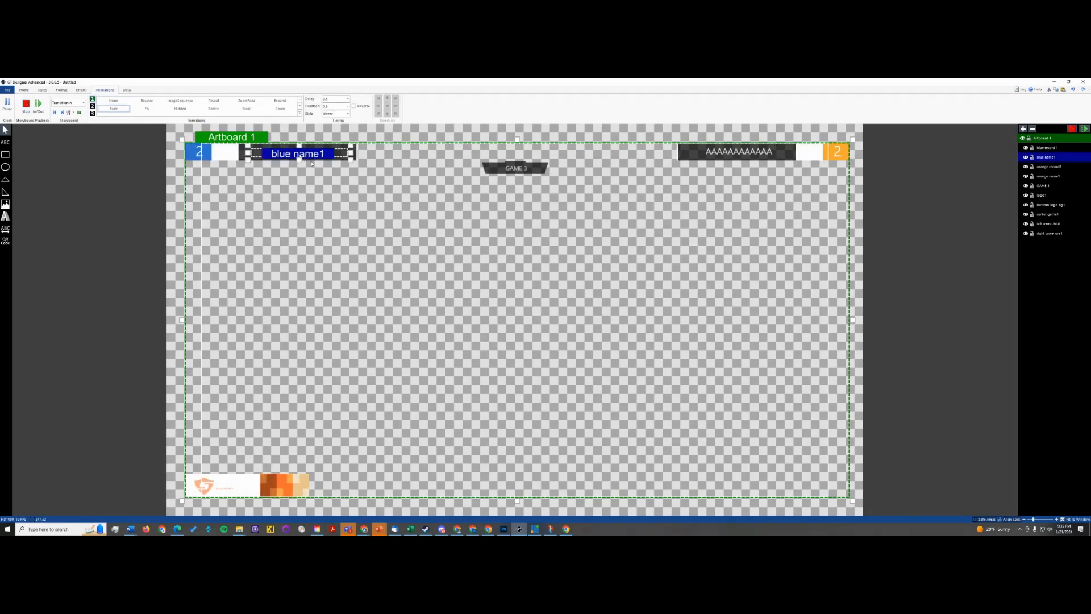
- Check which elements the blue and orange record, name and score background layers correspond to on the artboard
click(23, 89)
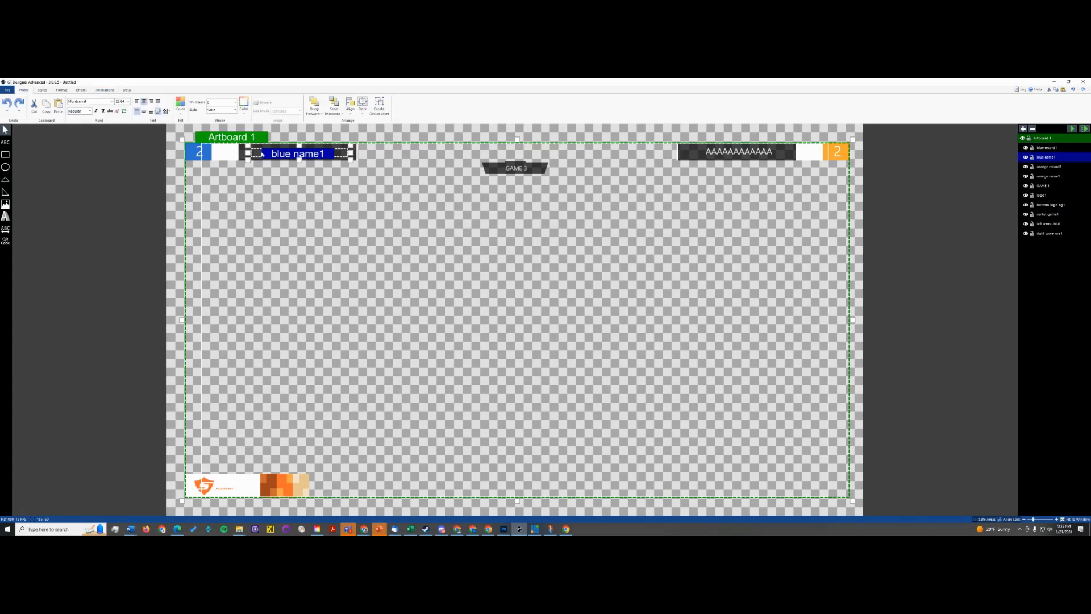
click(1060, 149)
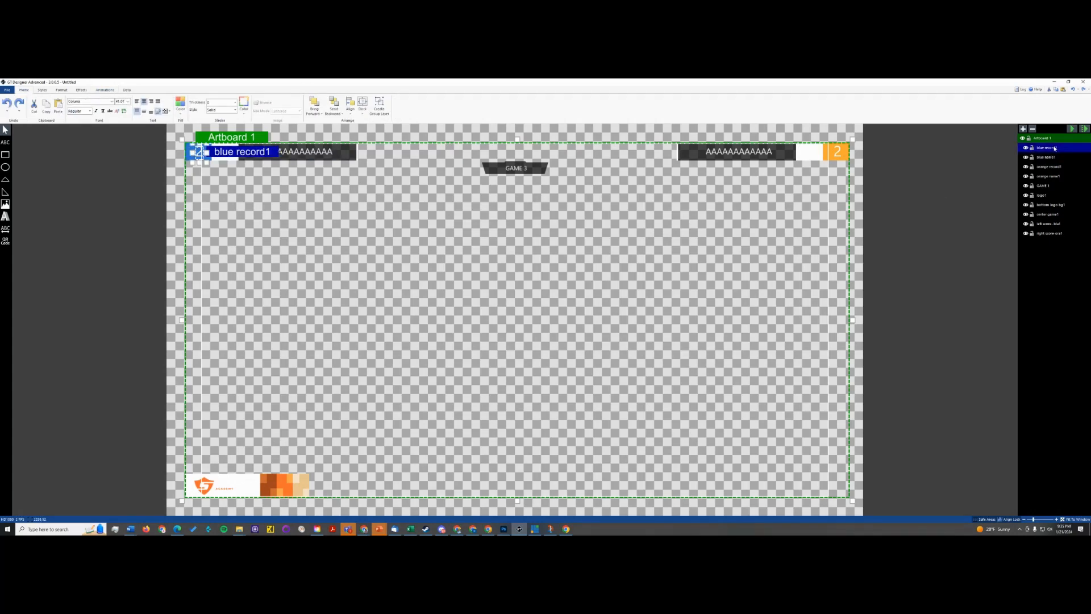
click(1059, 168)
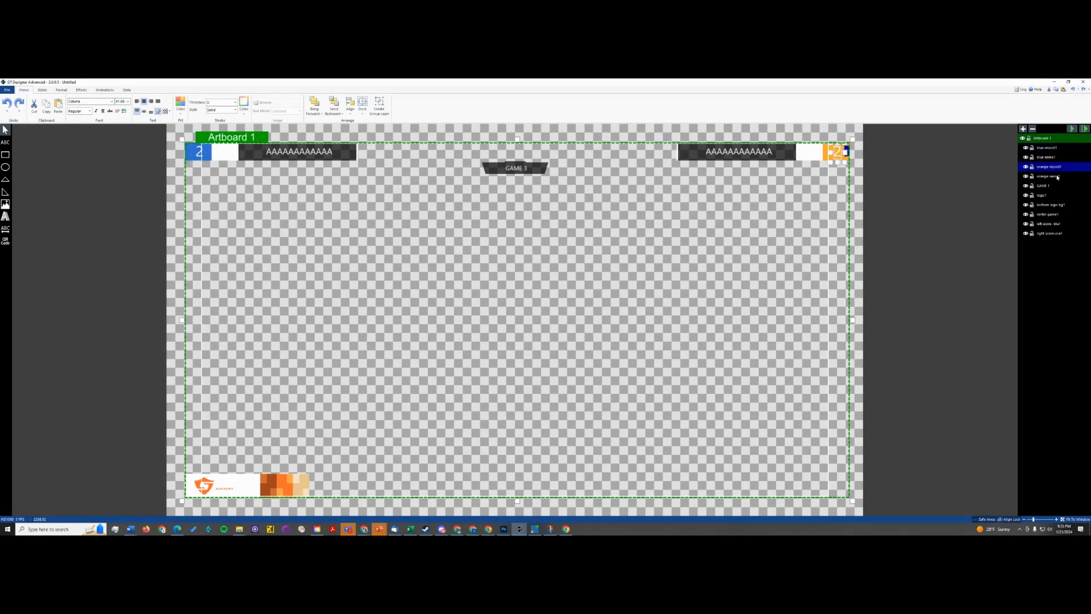
click(1058, 178)
click(1061, 234)
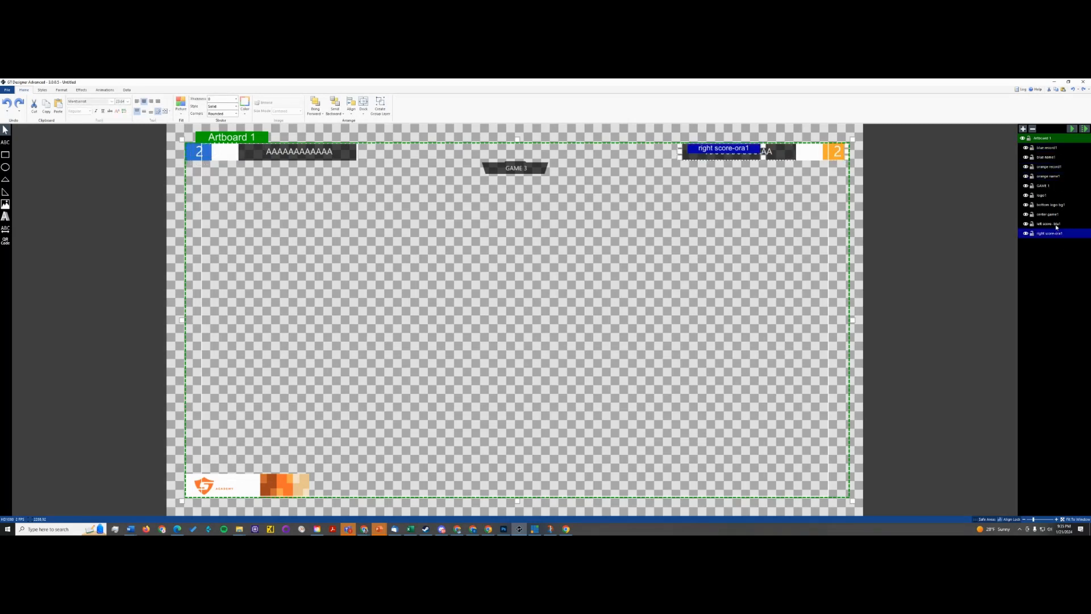
click(1057, 225)
click(1057, 234)
- Change the font of the orange record1 number to Bebas Neue
click(844, 156)
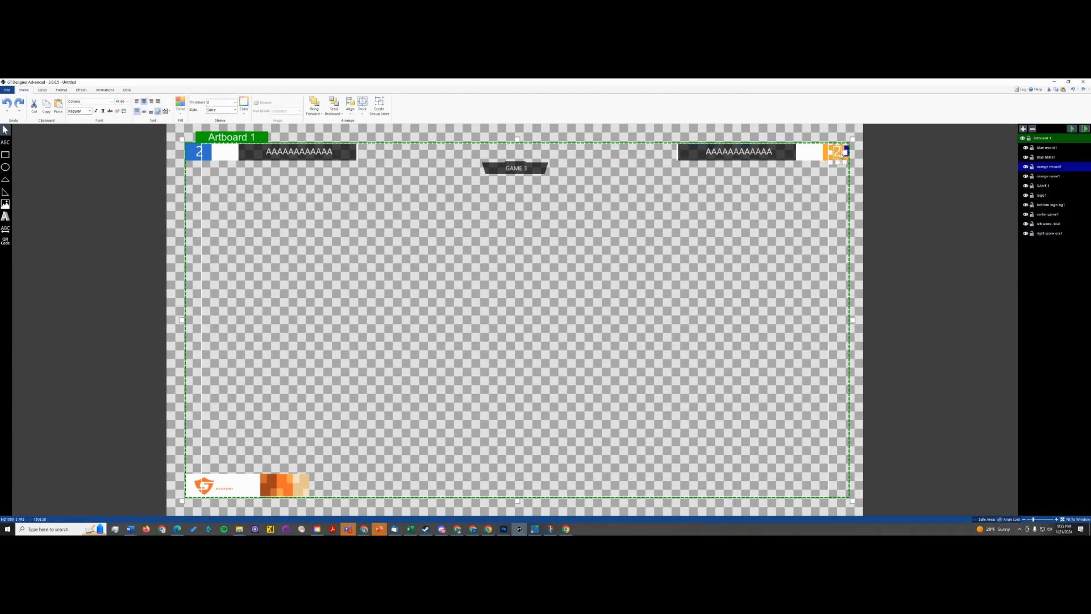
click(90, 111)
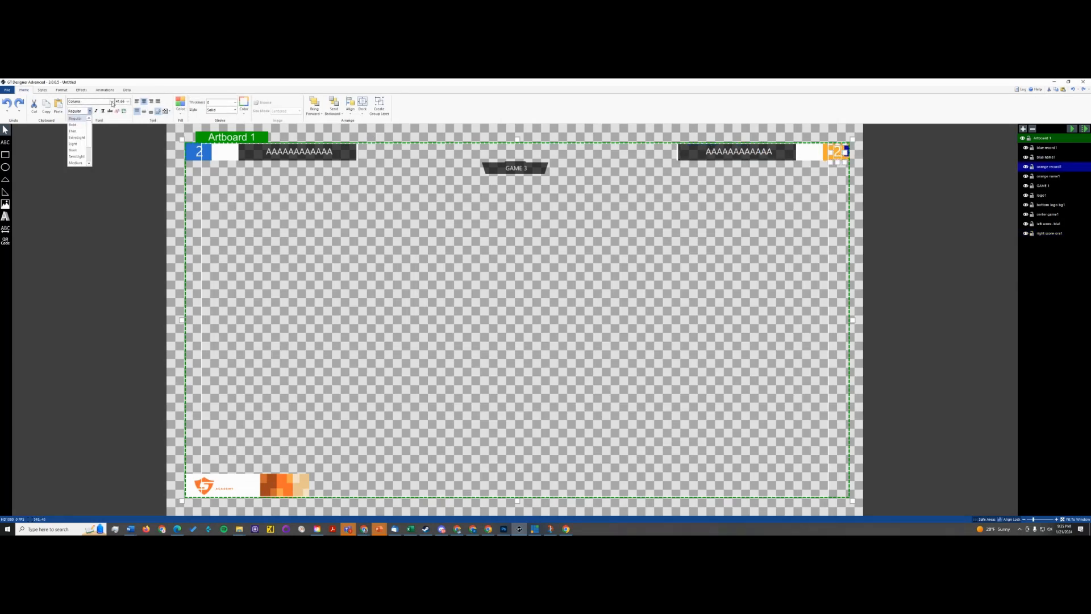
click(112, 102)
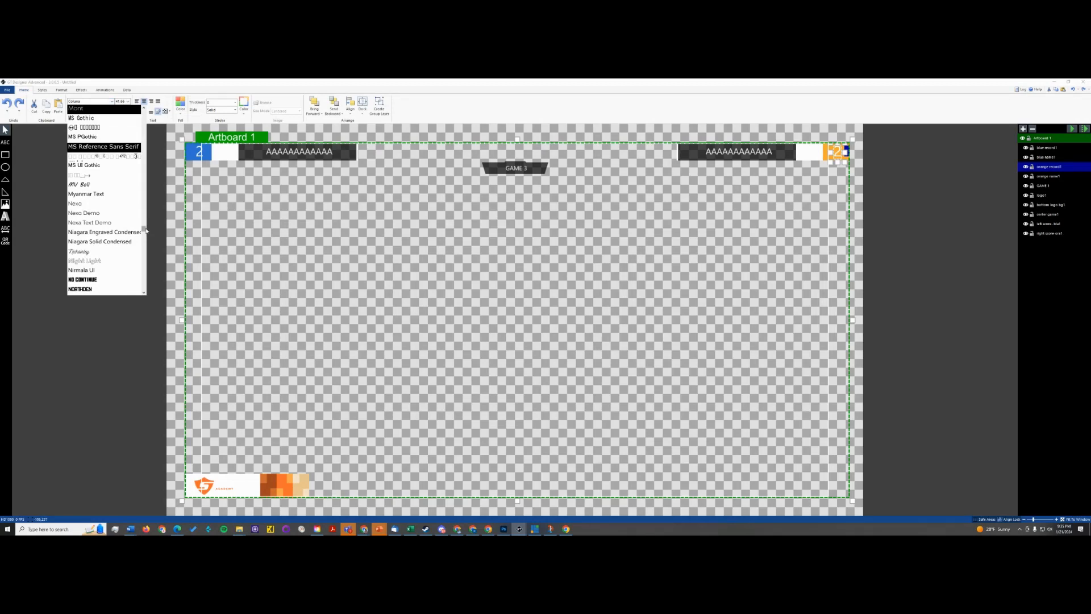
drag(145, 230, 132, 125)
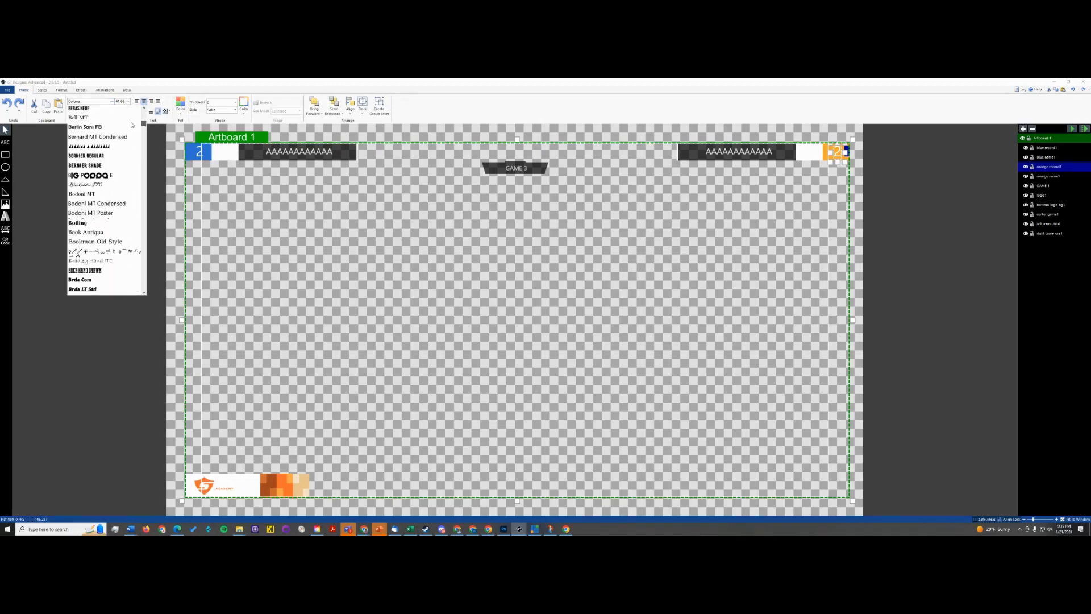
click(91, 109)
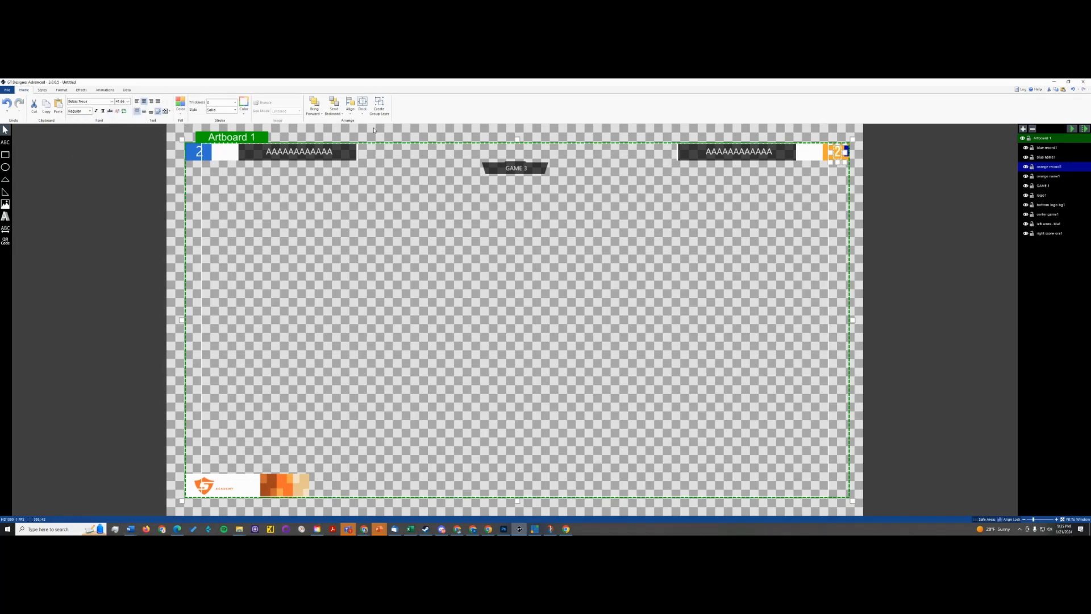
- Change the font of the blue record1 number to Bebas Neue and deselect it
click(198, 152)
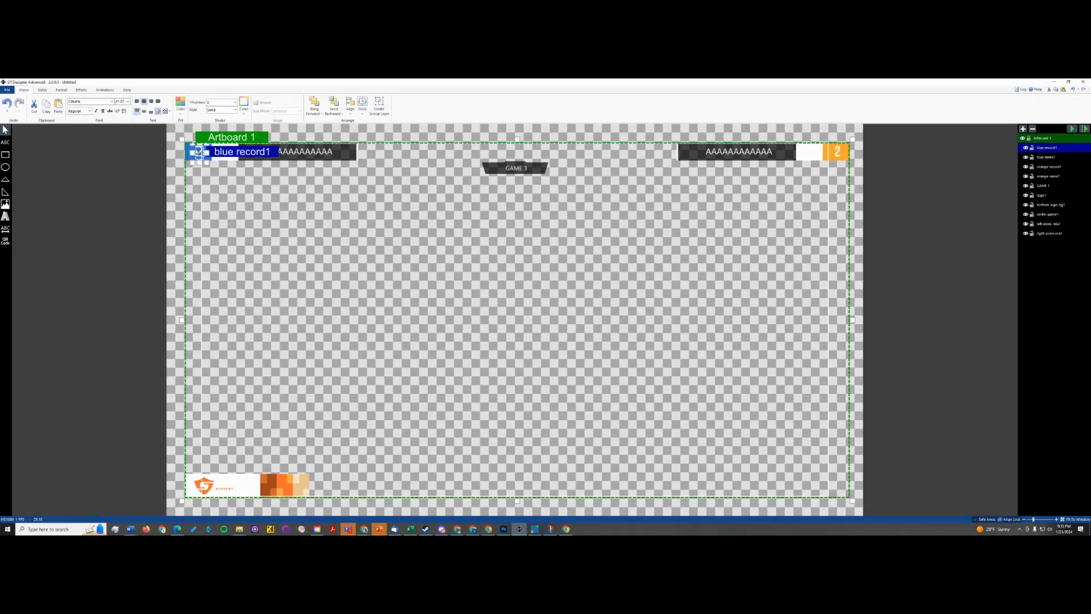
click(112, 102)
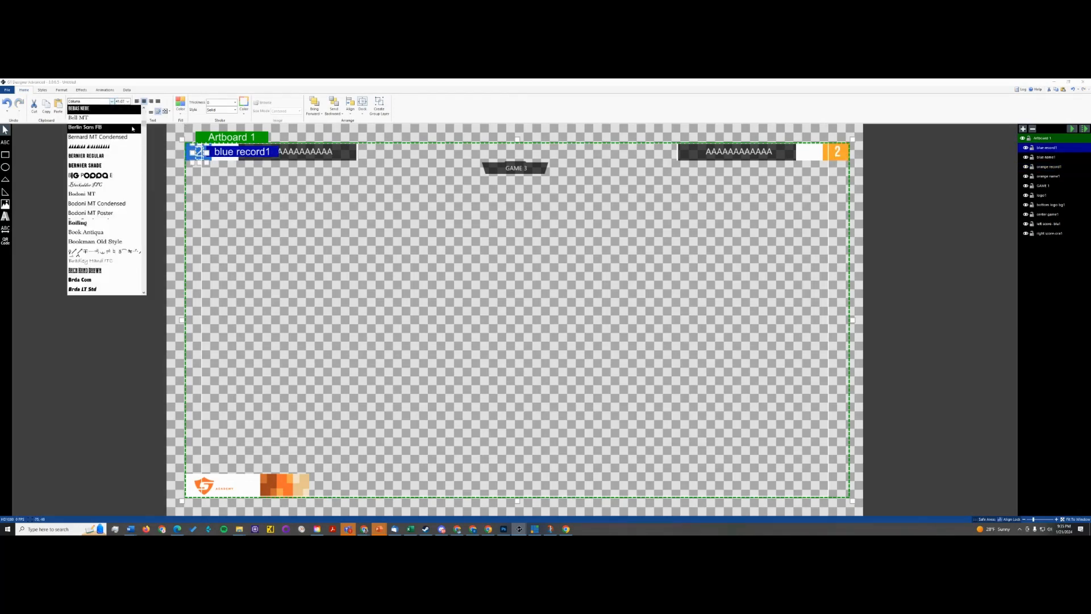
click(109, 110)
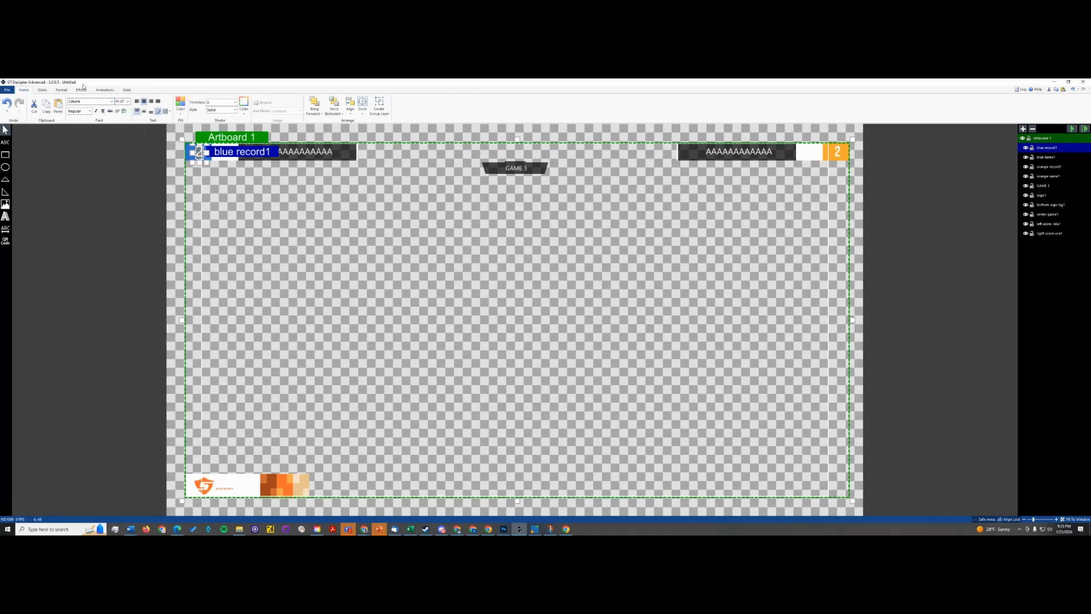
click(112, 101)
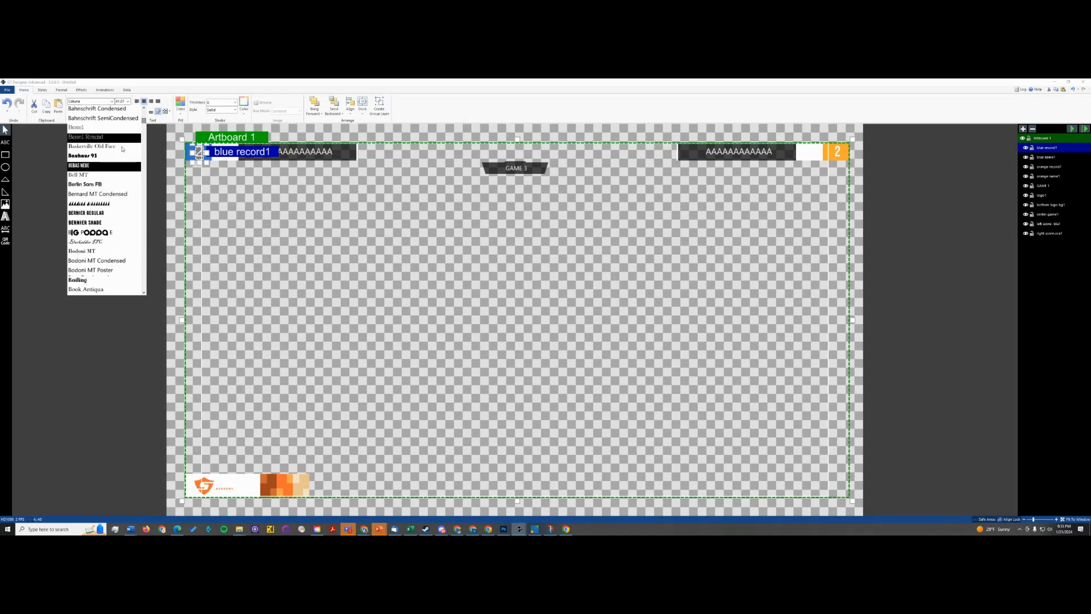
click(90, 165)
click(112, 101)
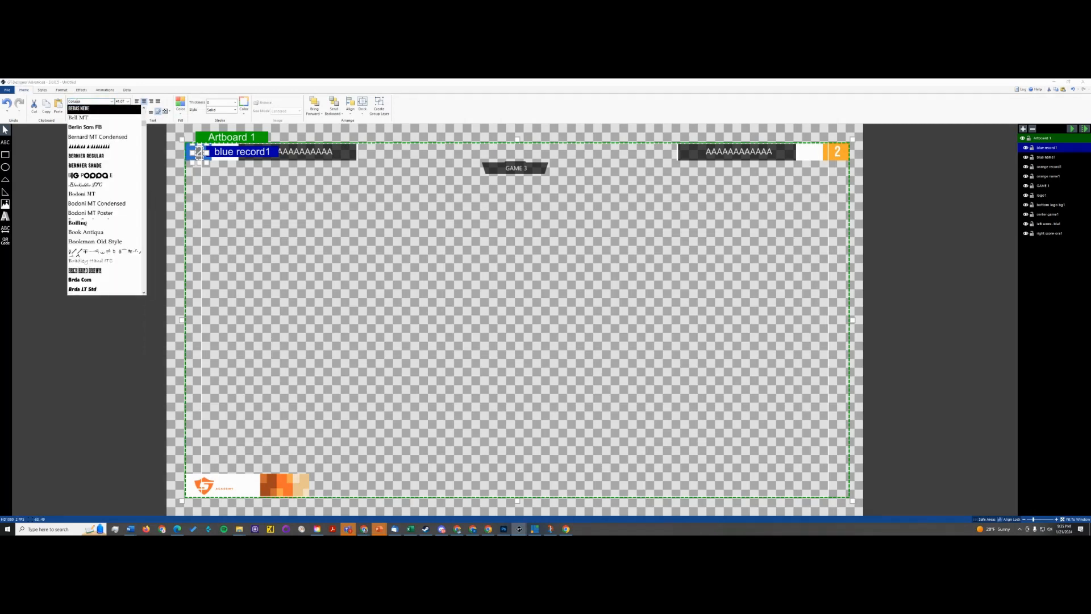
click(98, 115)
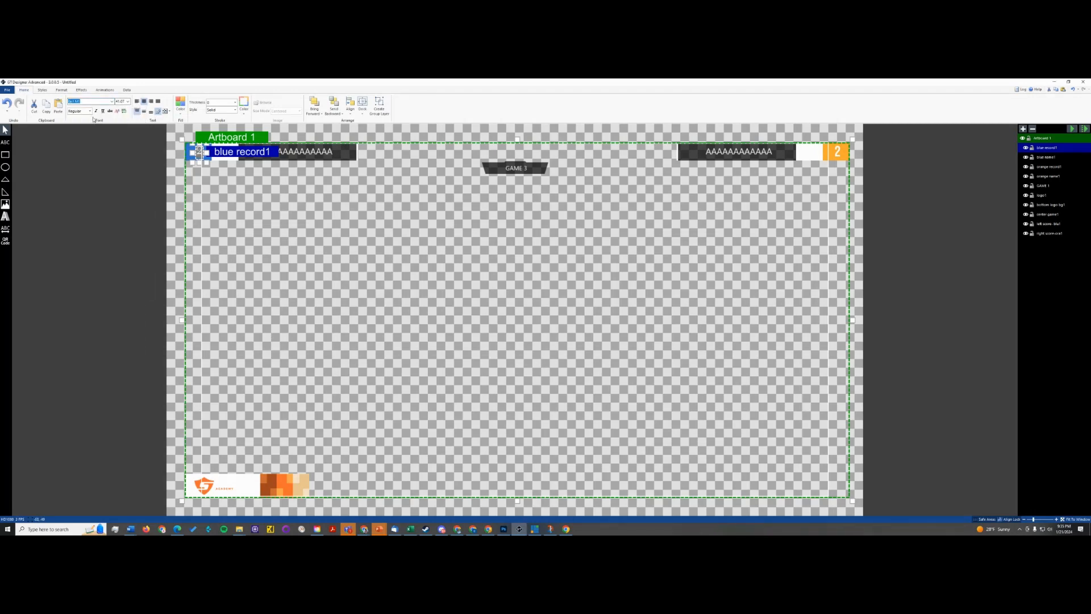
click(112, 101)
scroll(98, 112, up, 1)
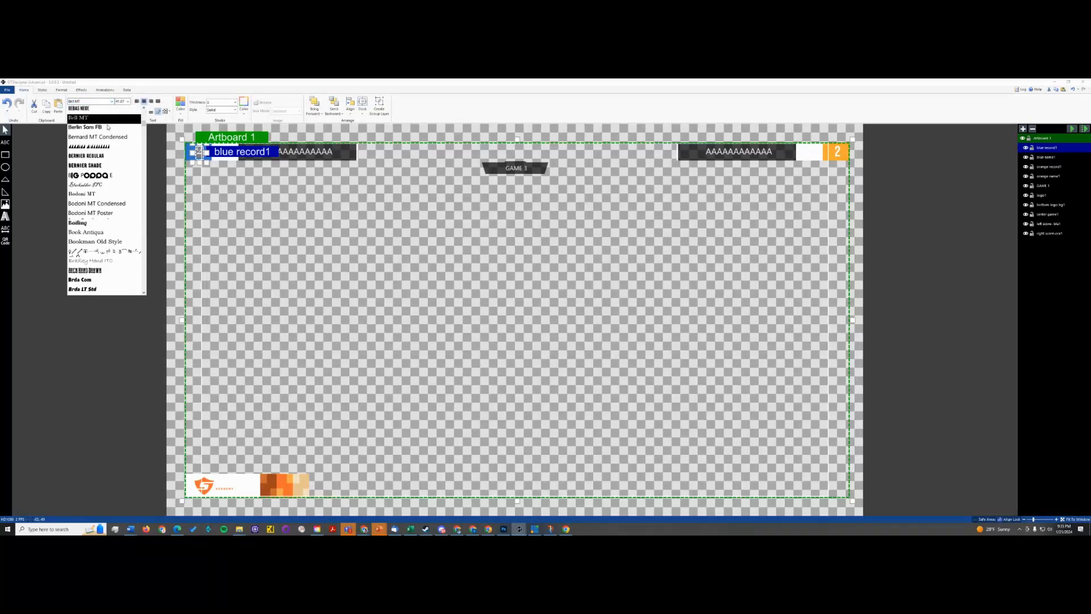
click(98, 109)
click(124, 195)
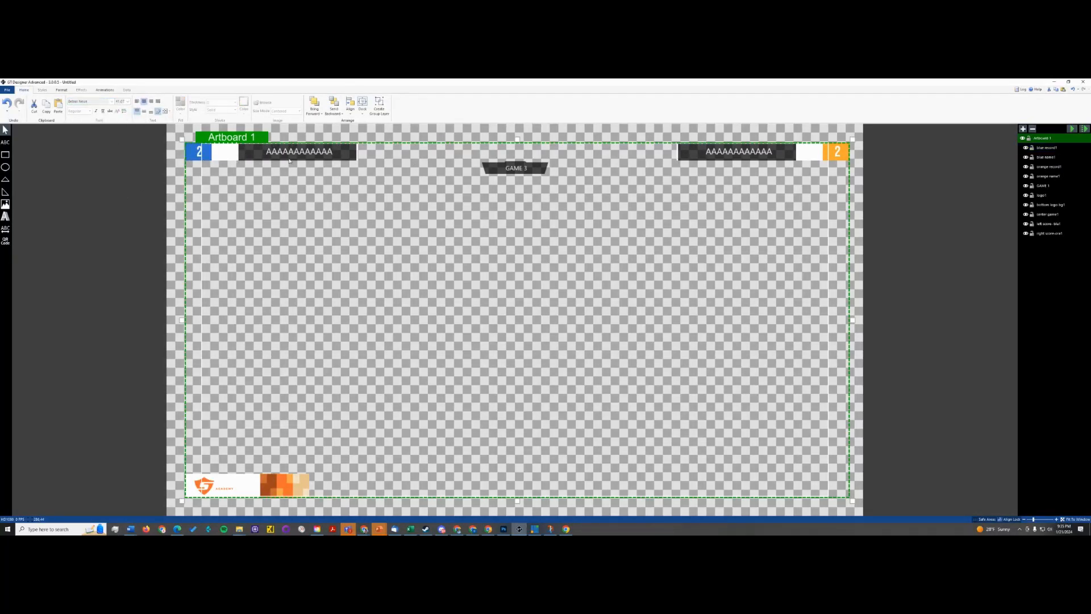
- Insert the GEL logo image from the graphics folder in Documents > GEL onto the artboard
click(7, 205)
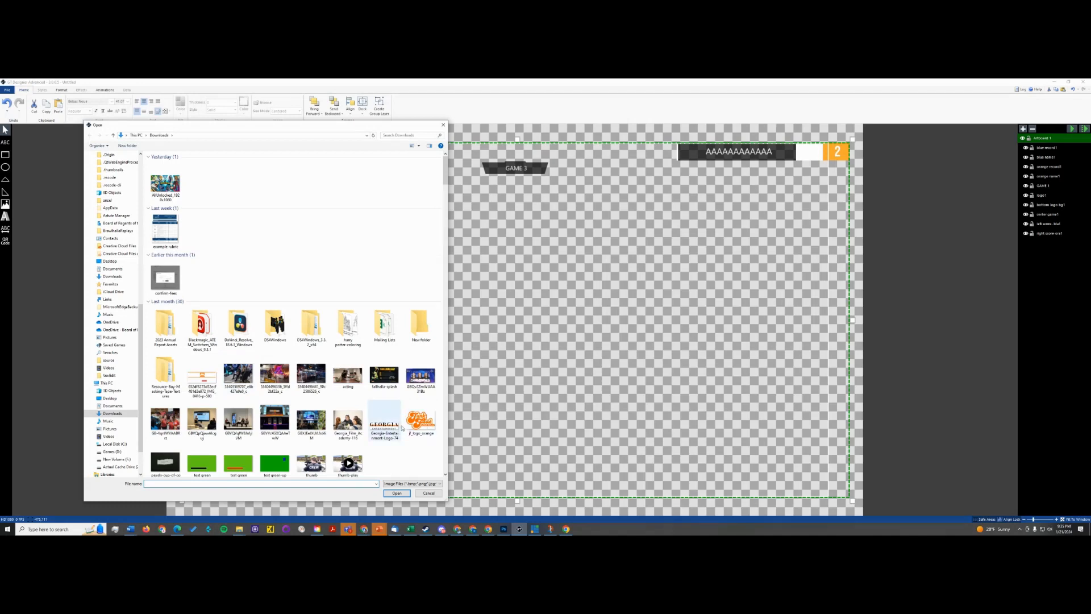
scroll(104, 203, up, 3)
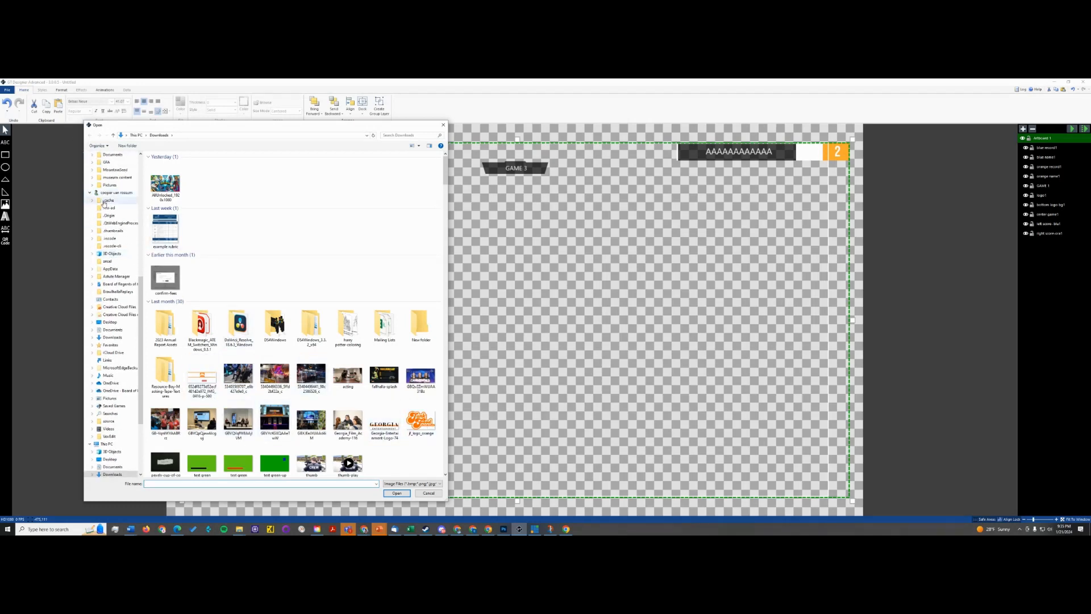
scroll(103, 203, up, 10)
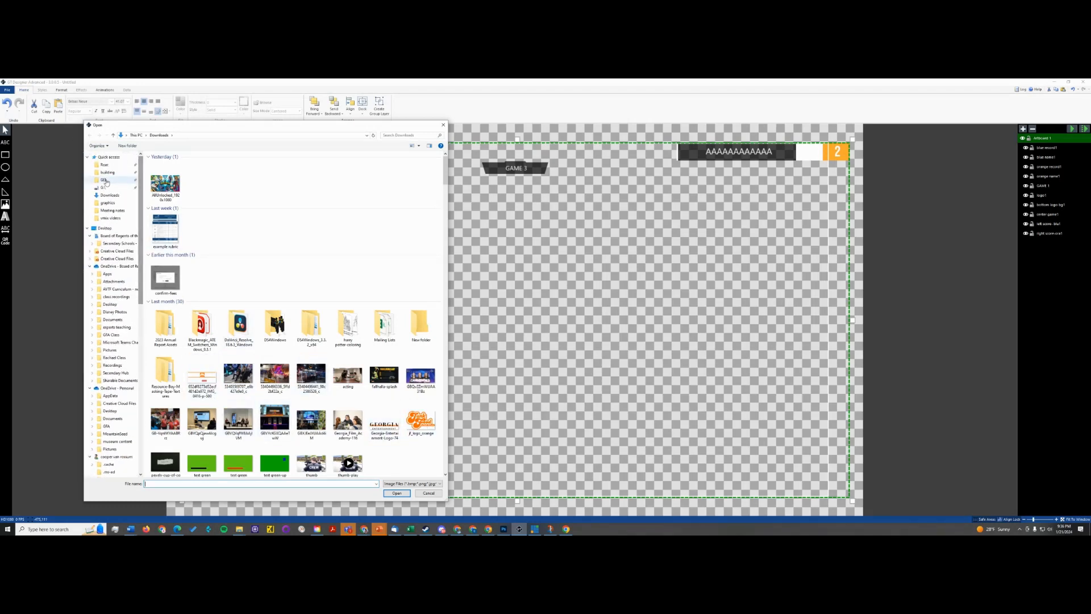
click(105, 180)
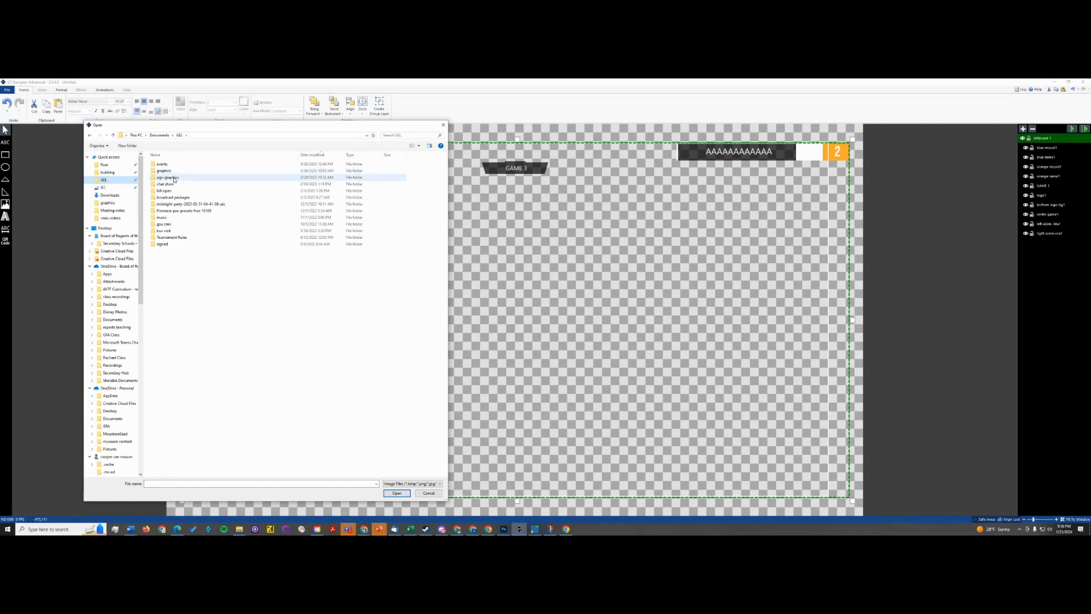
double_click(172, 192)
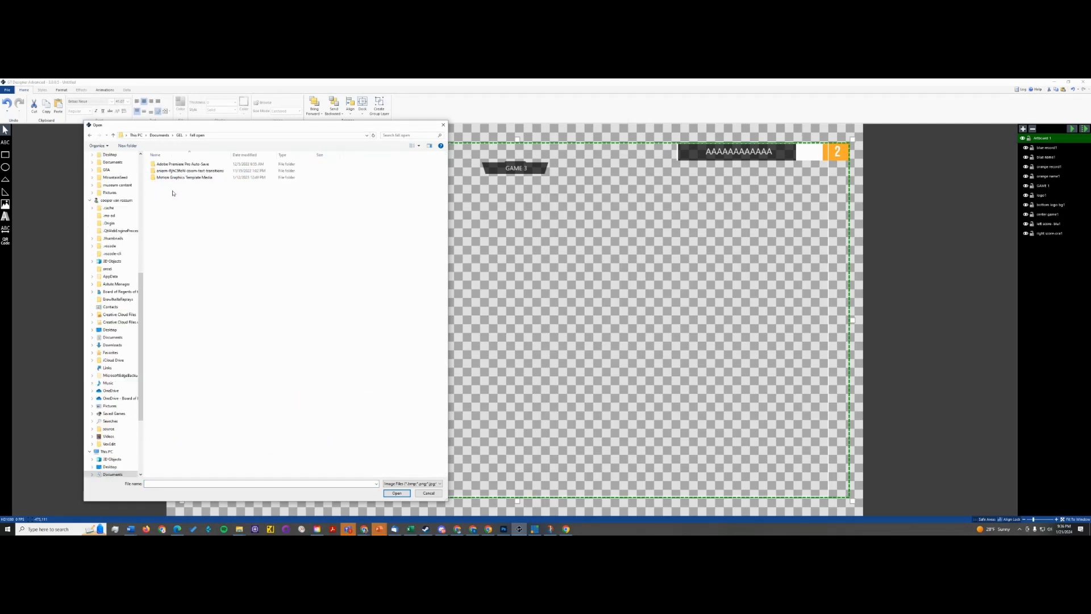
click(90, 135)
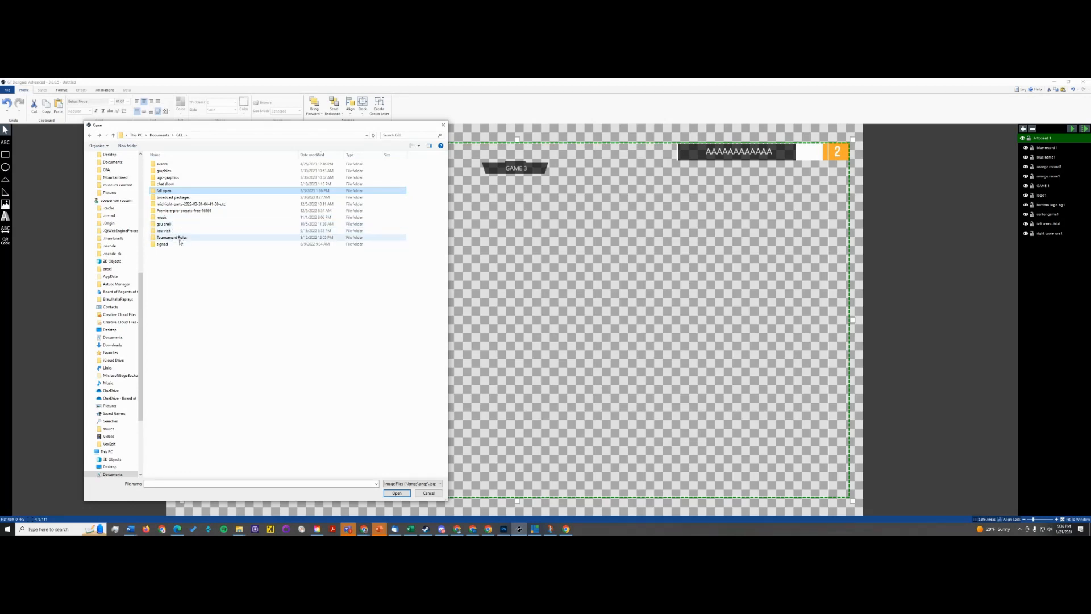
double_click(165, 164)
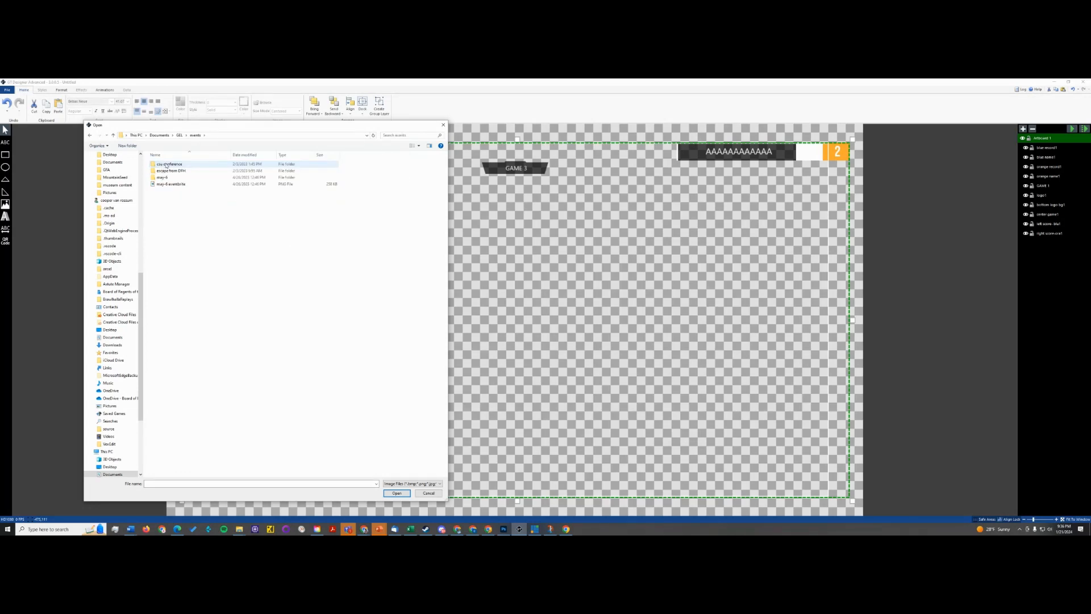
click(90, 135)
double_click(169, 171)
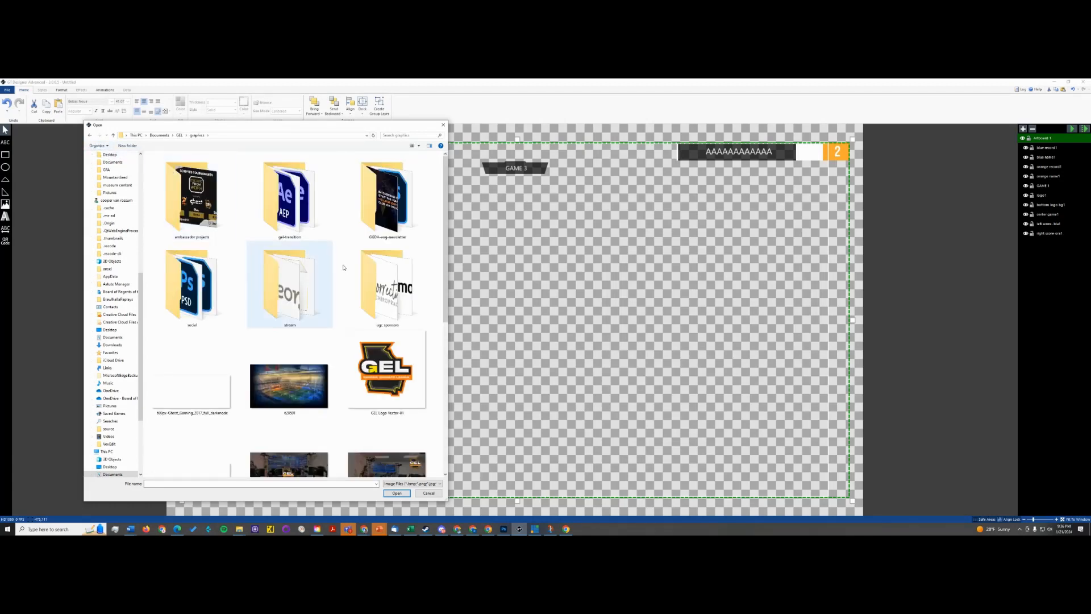
double_click(384, 363)
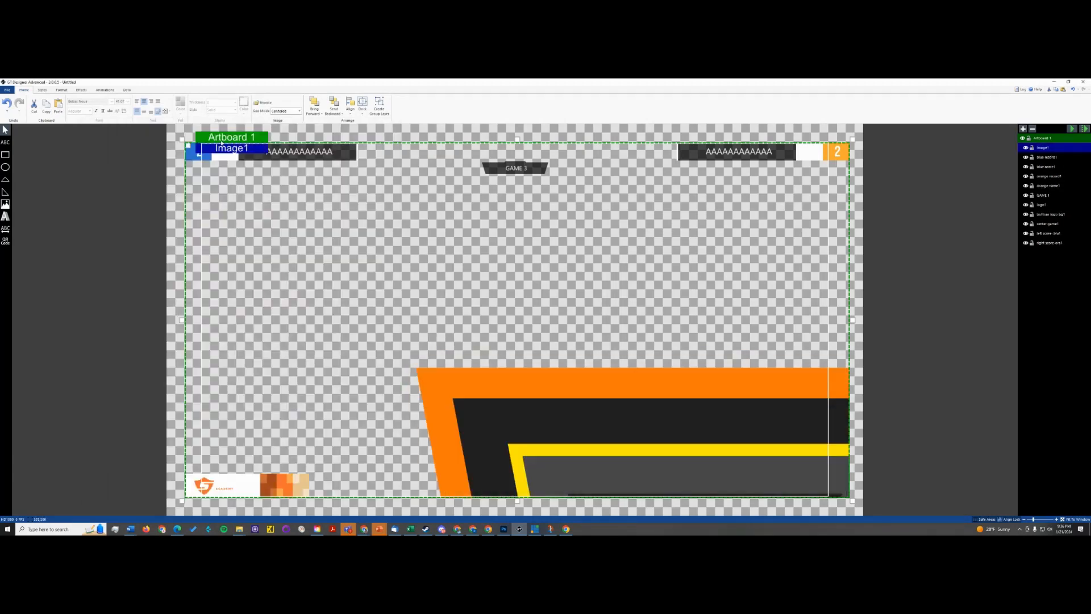
- Set the inserted GEL logo's width and height to 1500 each
click(62, 90)
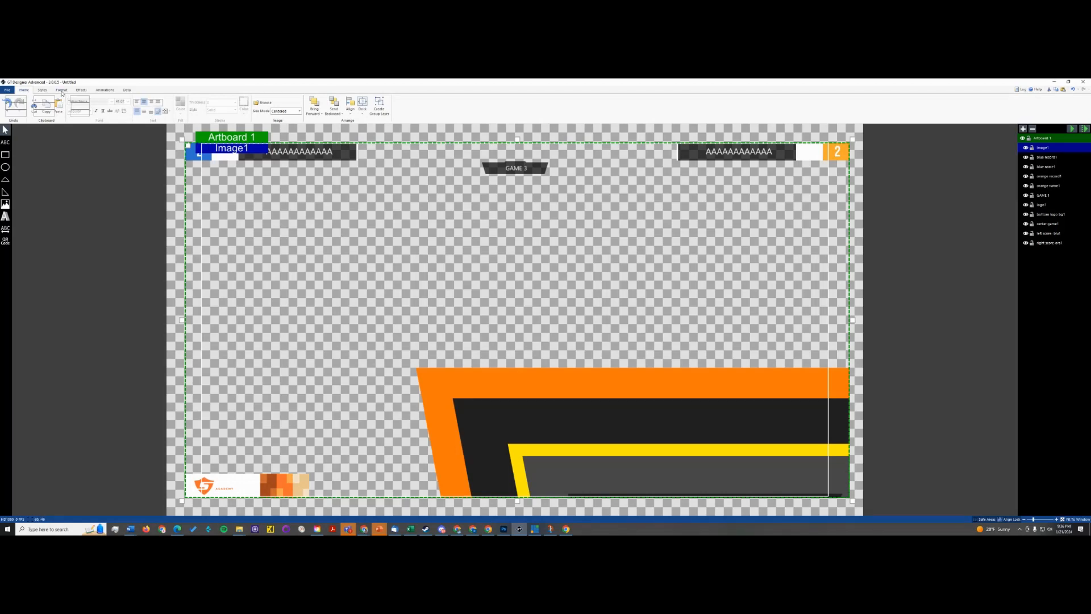
click(81, 91)
click(62, 91)
double_click(75, 99)
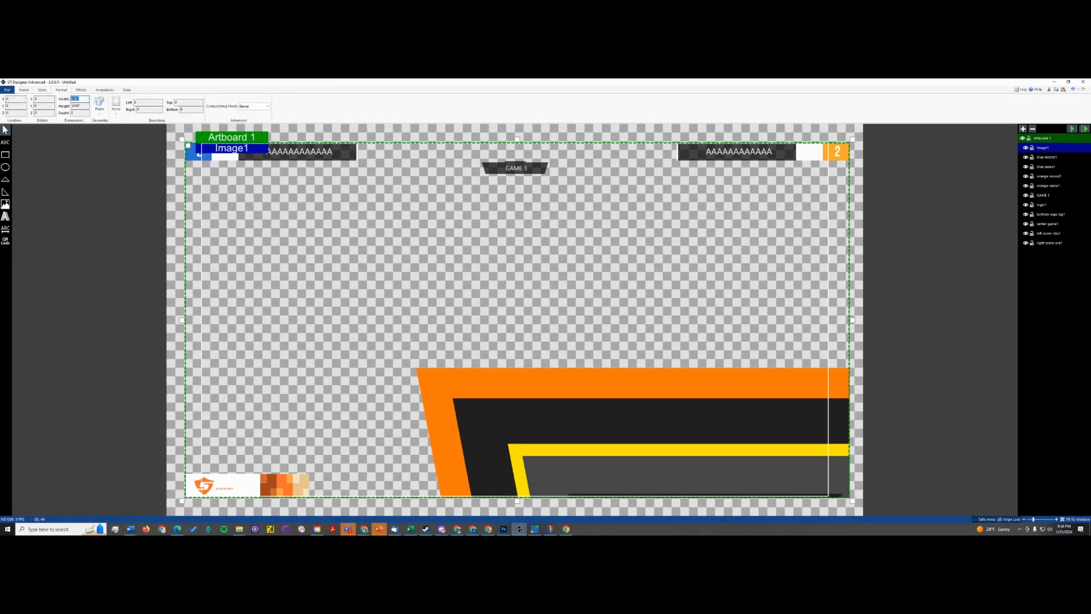
text(1500)
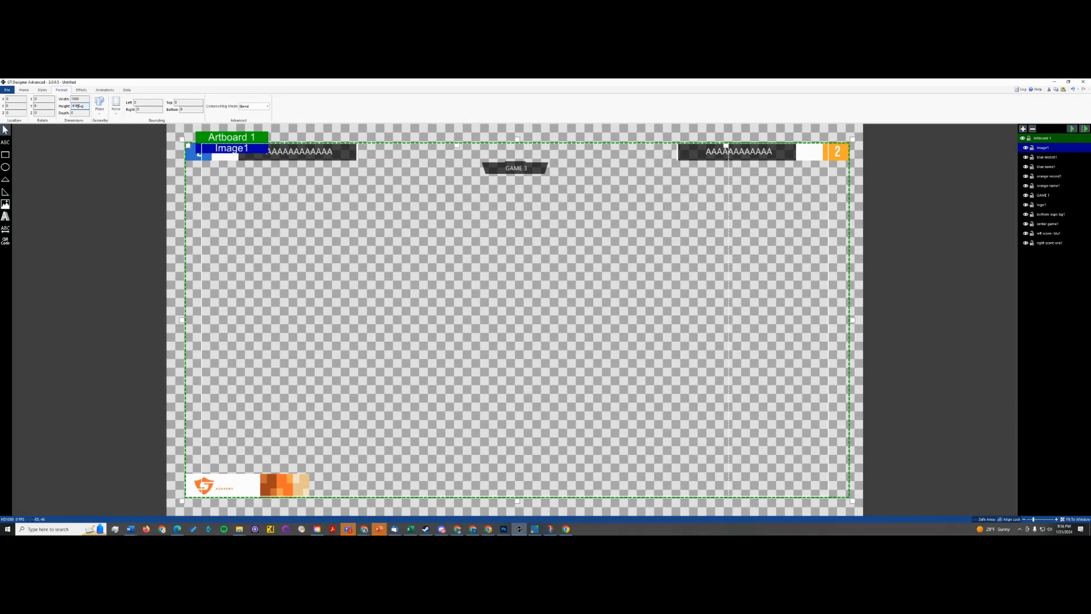
double_click(73, 106)
text(1500)
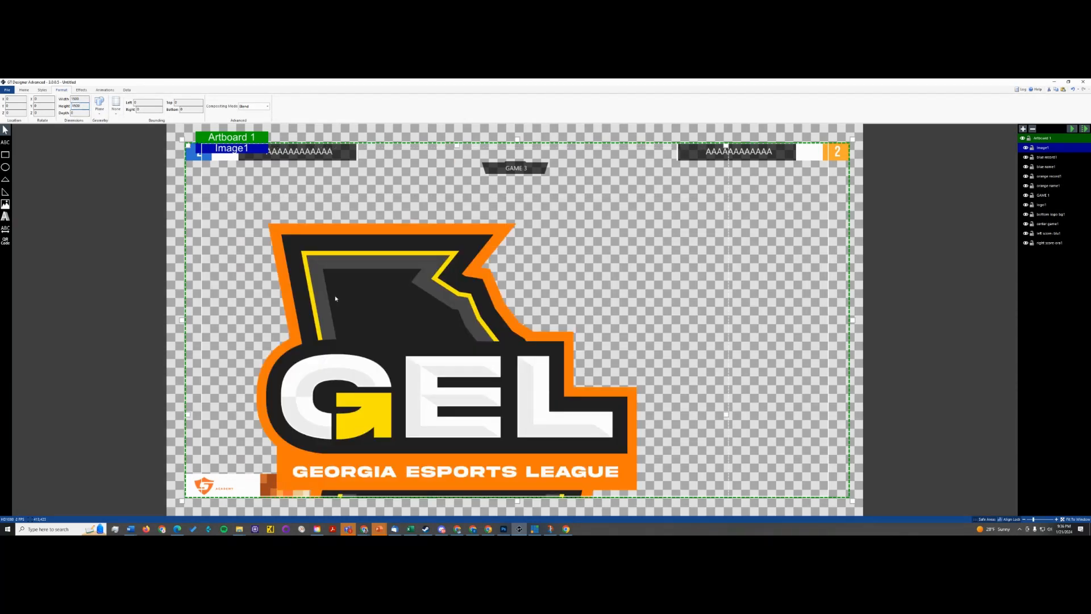
- Shrink the GEL logo to scoreboard height and move it onto the white box beside the blue record number
drag(336, 298, 359, 293)
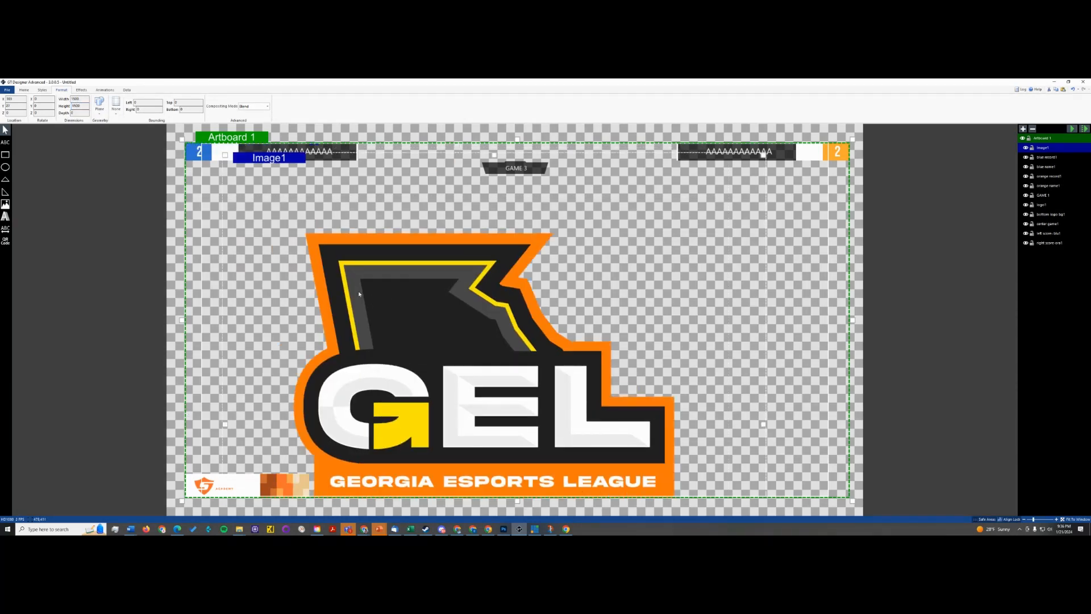
drag(225, 156, 610, 424)
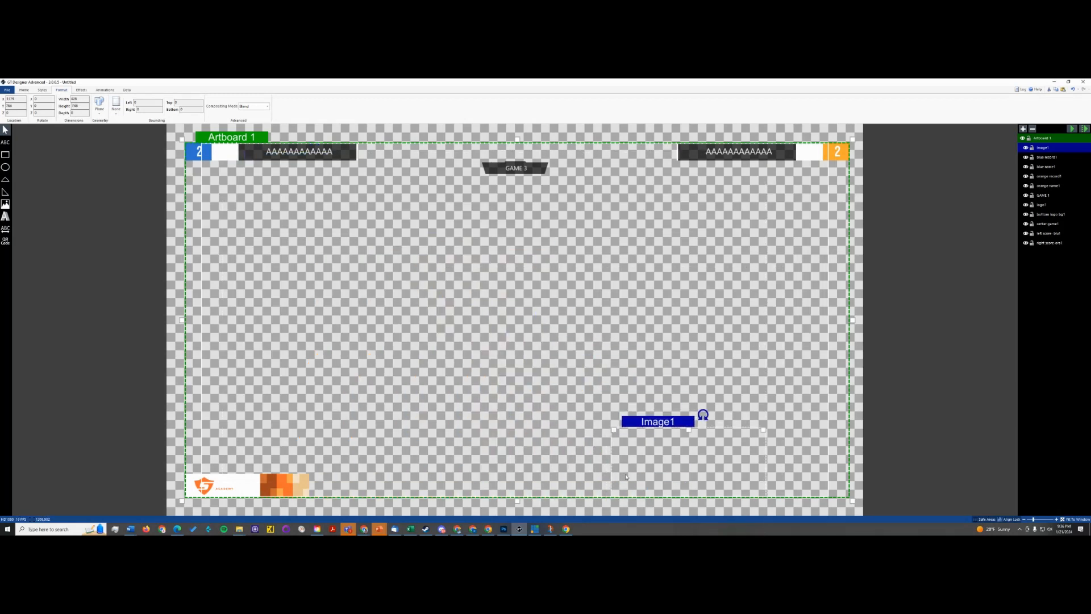
drag(619, 490, 222, 166)
key(Up)
key(Up)
key(Up)
key(Up)
key(Up)
key(Up)
key(Up)
key(Up)
key(Up)
key(Up)
key(Up)
key(Up)
key(Up)
key(Up)
key(Up)
key(Up)
key(Up)
key(Up)
key(Up)
key(Up)
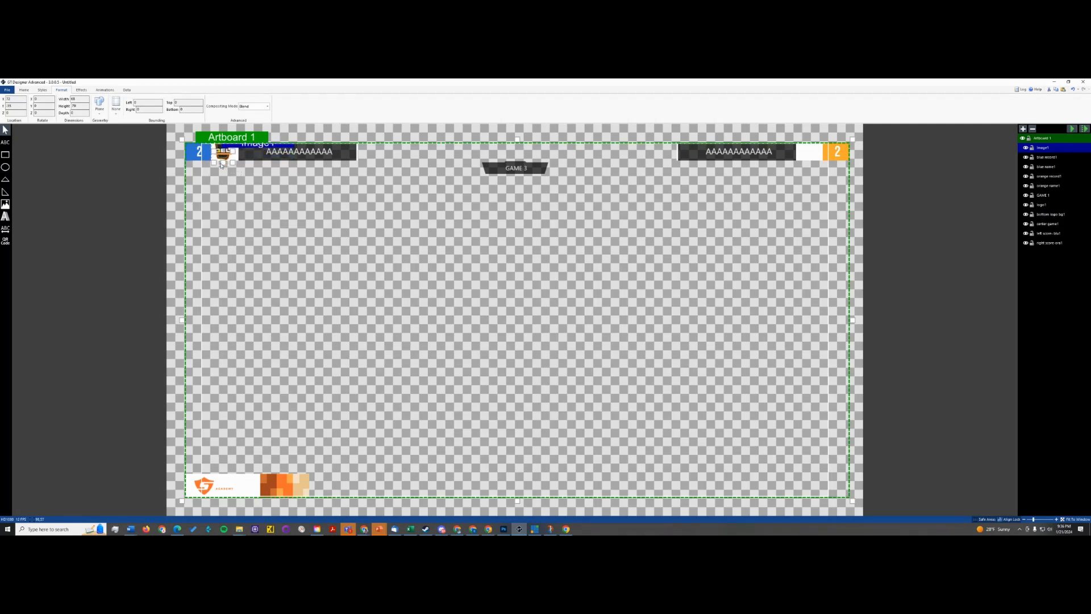
- Narrow the GEL logo slightly, nudge it into the centre of the blue team's white box, and deselect it
drag(231, 166, 228, 161)
key(Down)
key(Down)
key(Right)
key(Right)
key(Right)
key(Right)
key(Right)
key(Right)
key(Right)
key(Right)
click(271, 179)
- Duplicate the GEL logo and place the copy in the white box beside the orange record number
click(224, 154)
key(ctrl+d)
drag(224, 152, 811, 153)
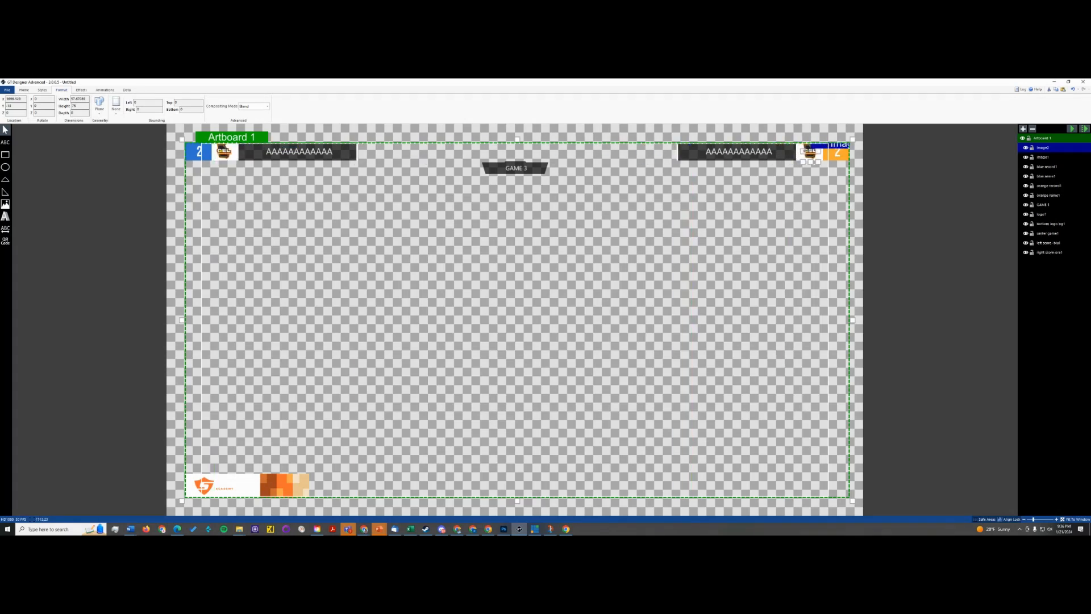
- Rename the duplicated logo's layer, Image2, as "blue logo"
double_click(1043, 149)
double_click(1049, 148)
text(blue logo)
key(Return)
- Rename the original logo's layer, Image1, as "orange logo"
double_click(1044, 158)
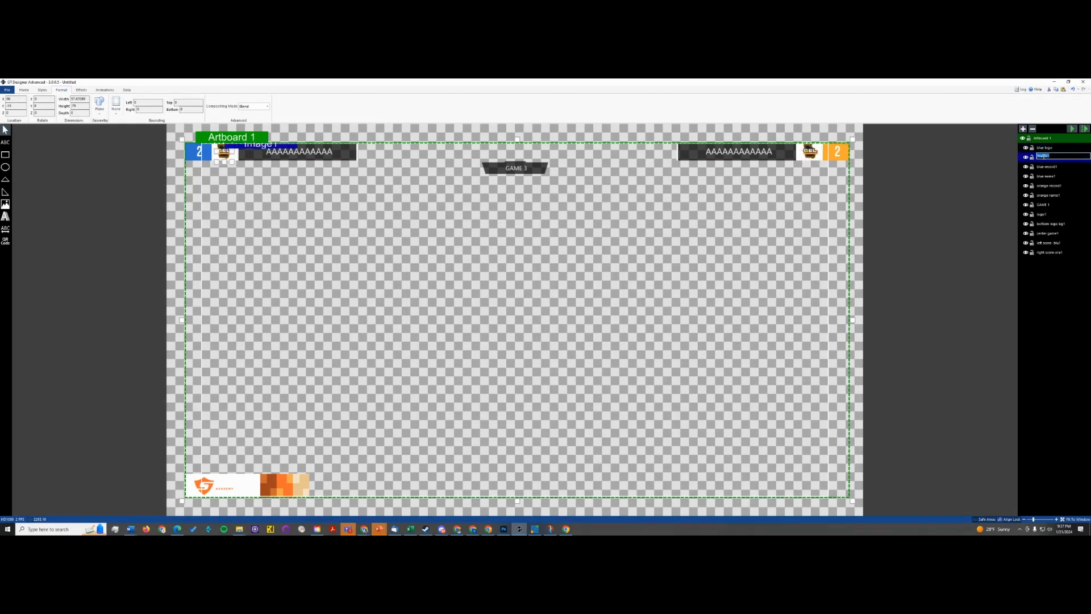
text(orange logo)
key(Return)
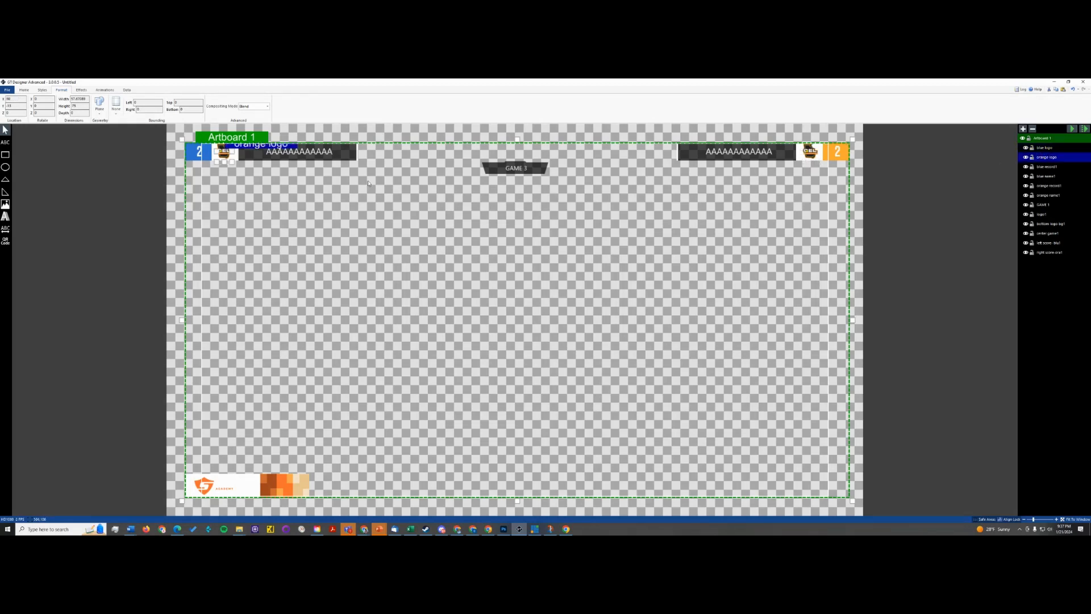
- Save the title as "rl scoreboard - vmix" in the building folder
click(8, 90)
click(22, 138)
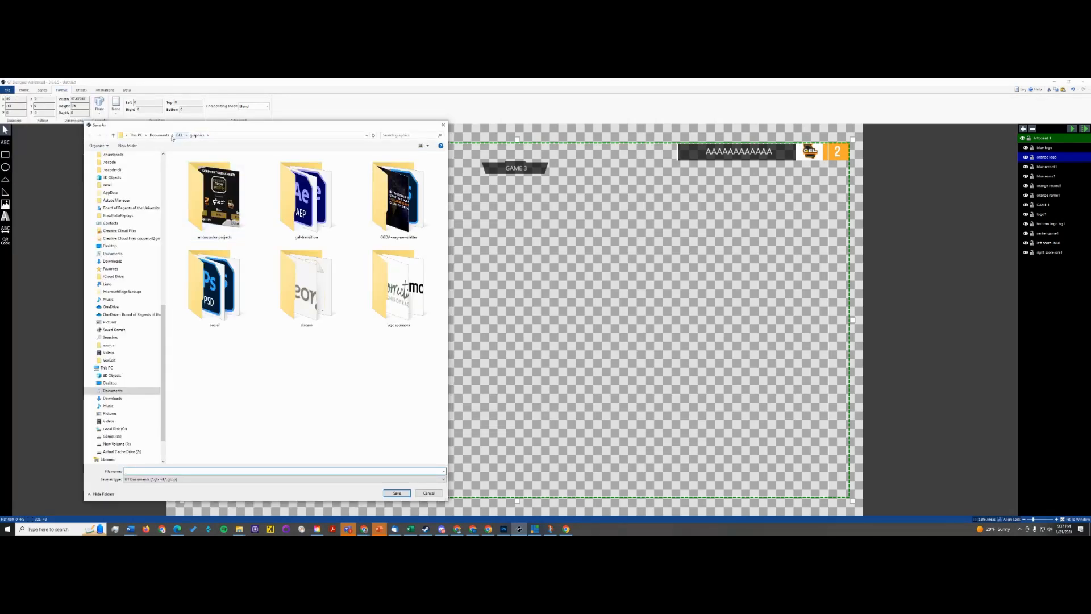
scroll(151, 309, up, 2)
scroll(151, 309, up, 10)
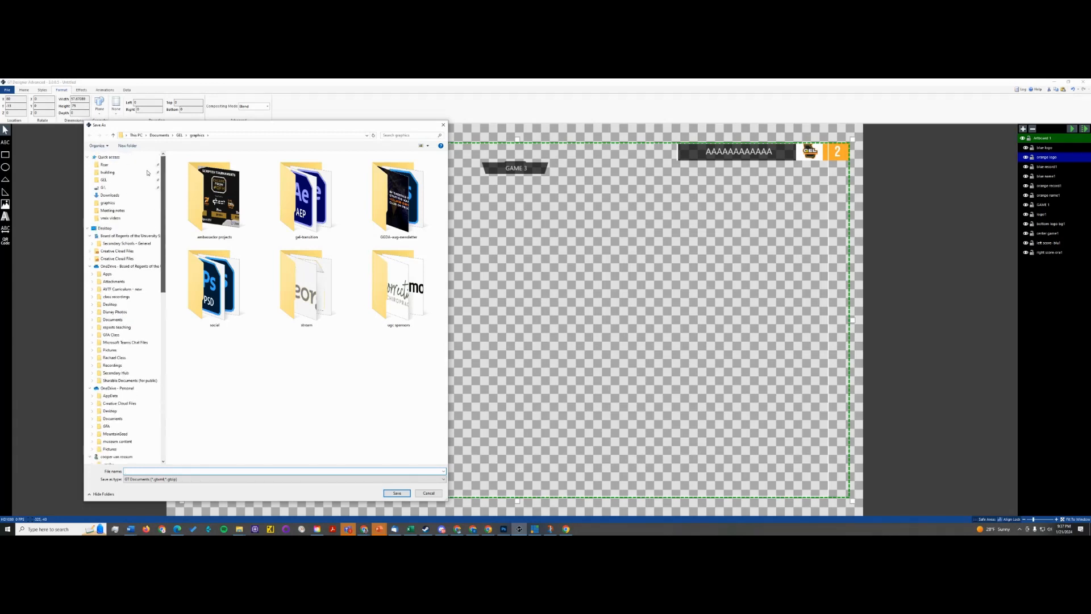
click(108, 173)
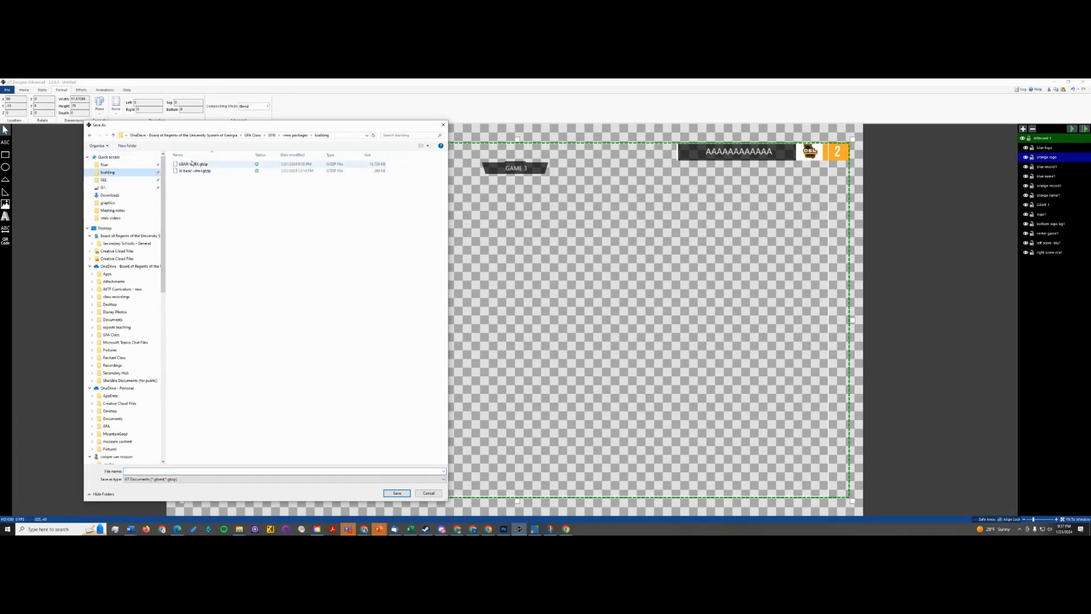
click(176, 471)
text(l)
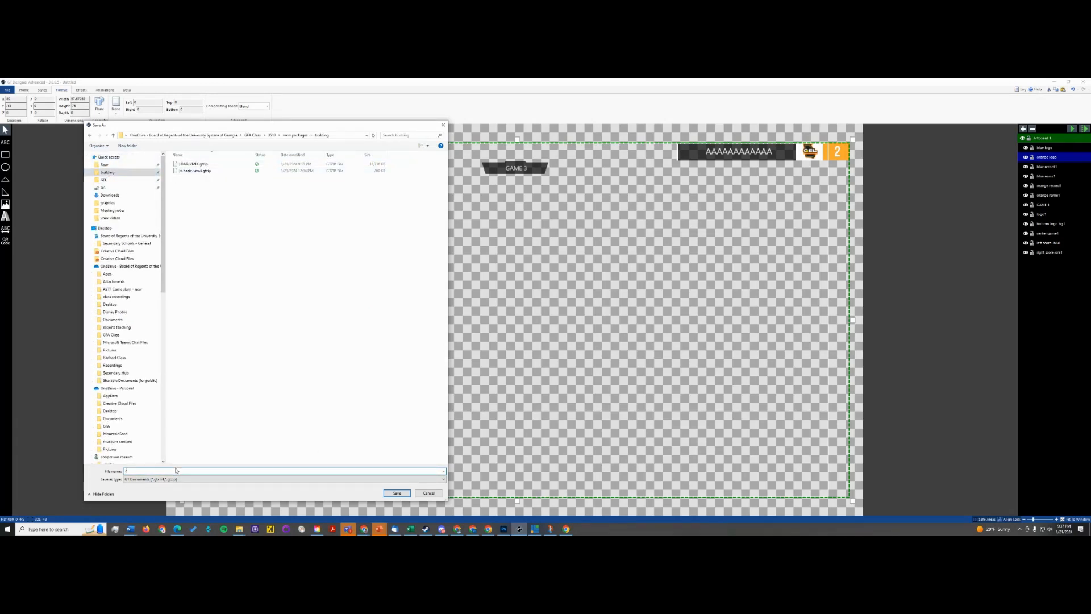
text( scoreboard - vmix)
key(Return)
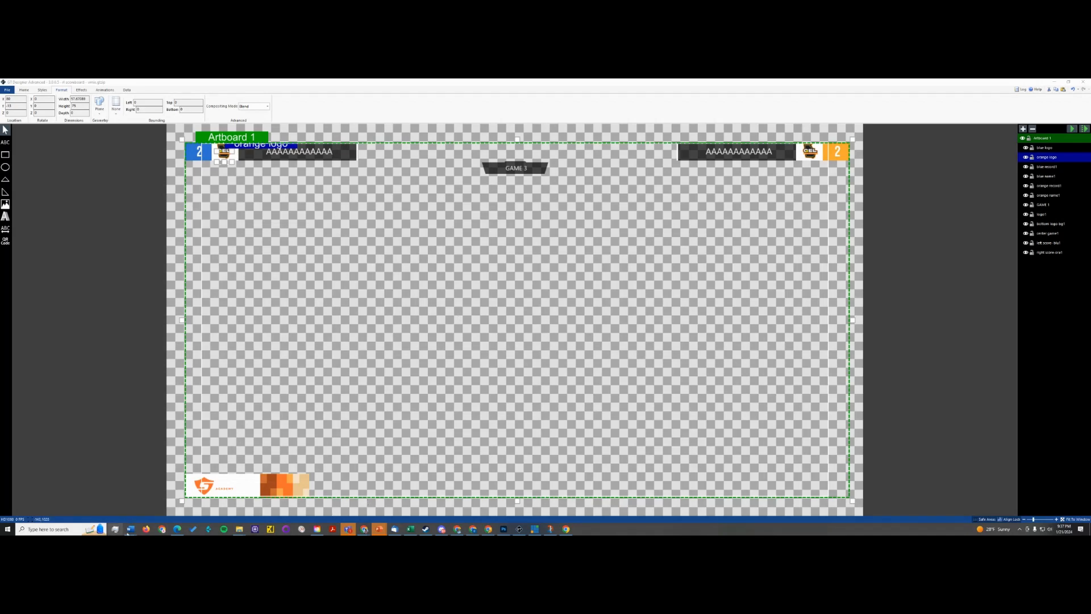
- Switch to Steam, launch Rocket League from the library, and return to GT Designer
click(425, 530)
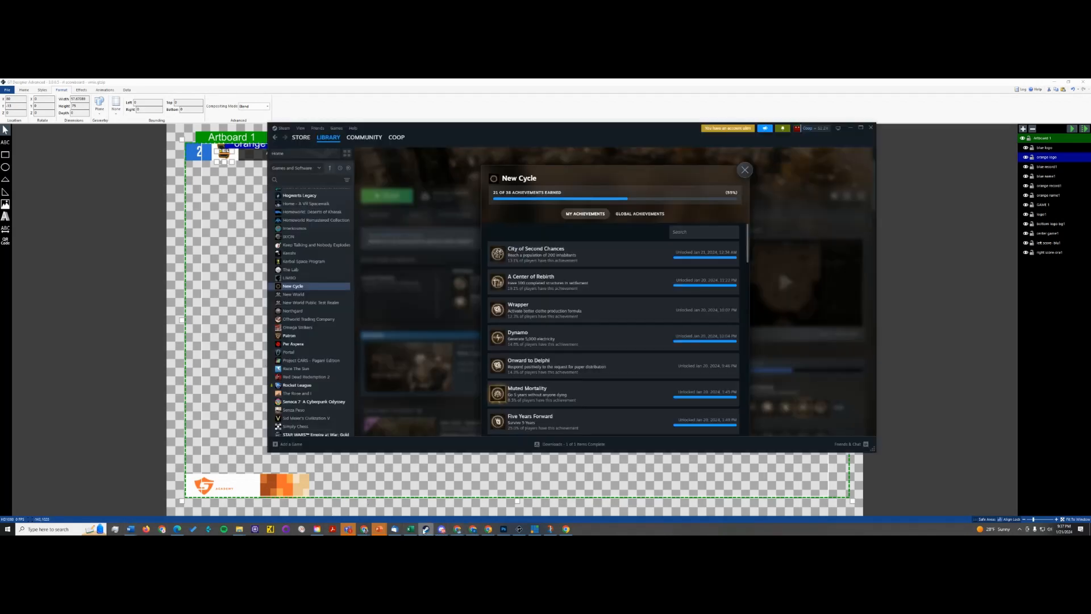
mouse_move(305, 139)
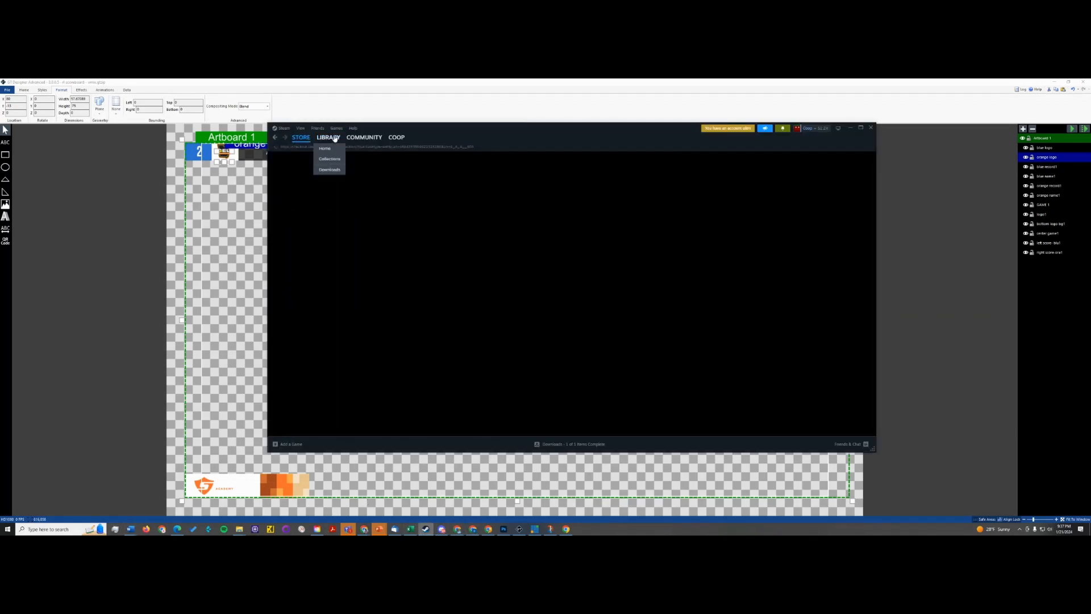
scroll(304, 285, down, 3)
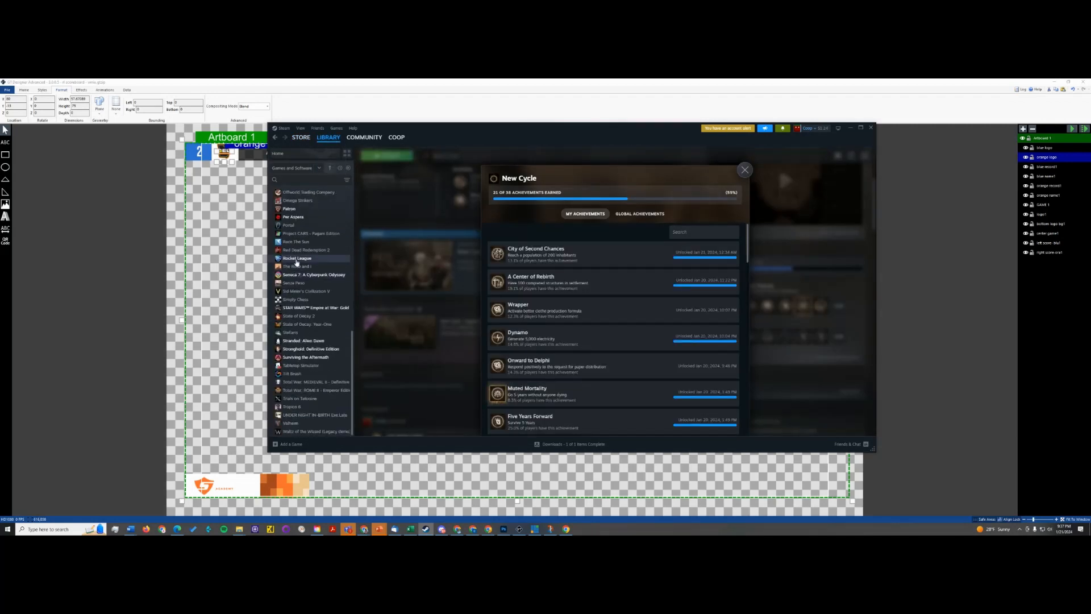
click(306, 259)
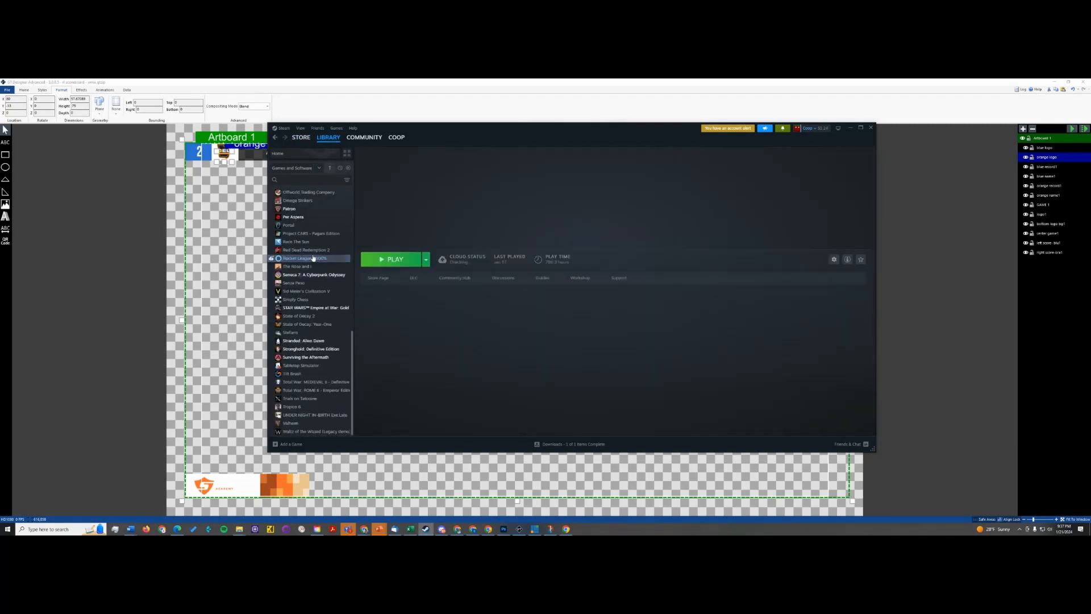
click(130, 271)
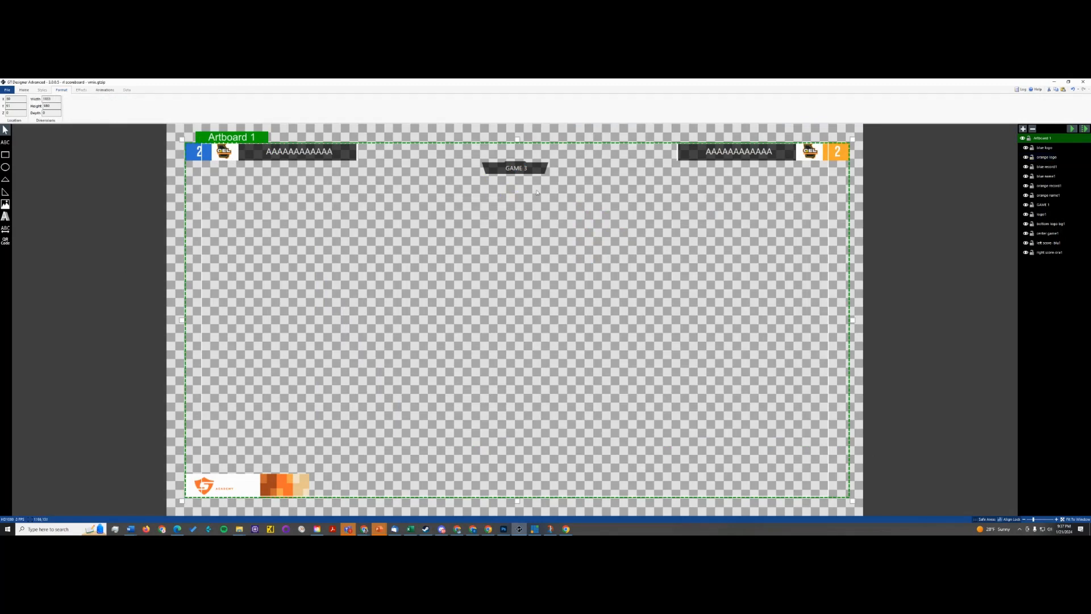
- Switch to vMix, move its window over the artboard, and enlarge it to show all the inputs
click(535, 529)
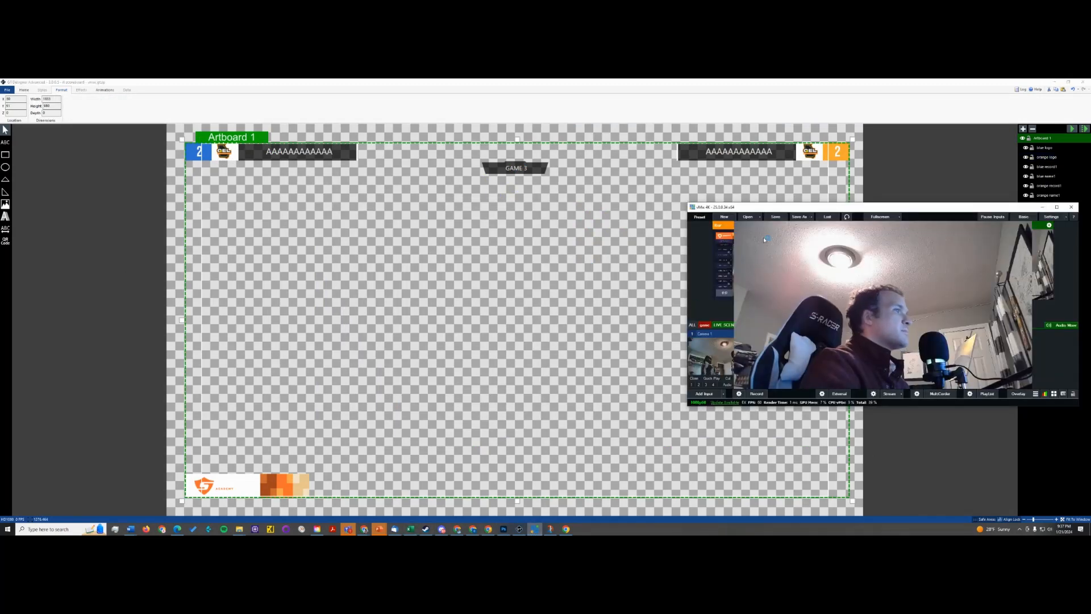
drag(739, 207, 394, 175)
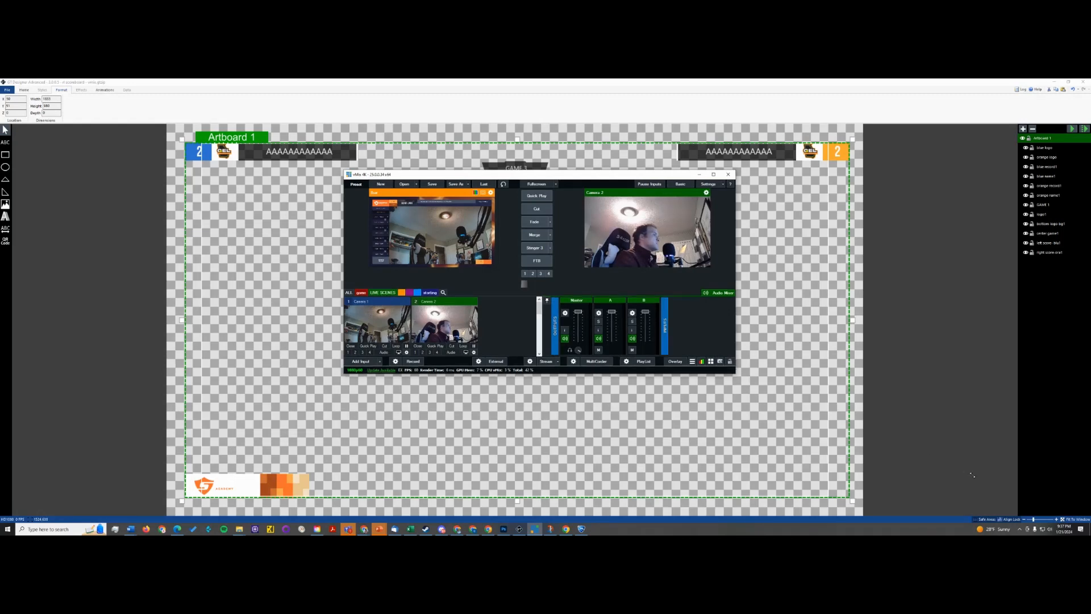
drag(735, 374, 972, 473)
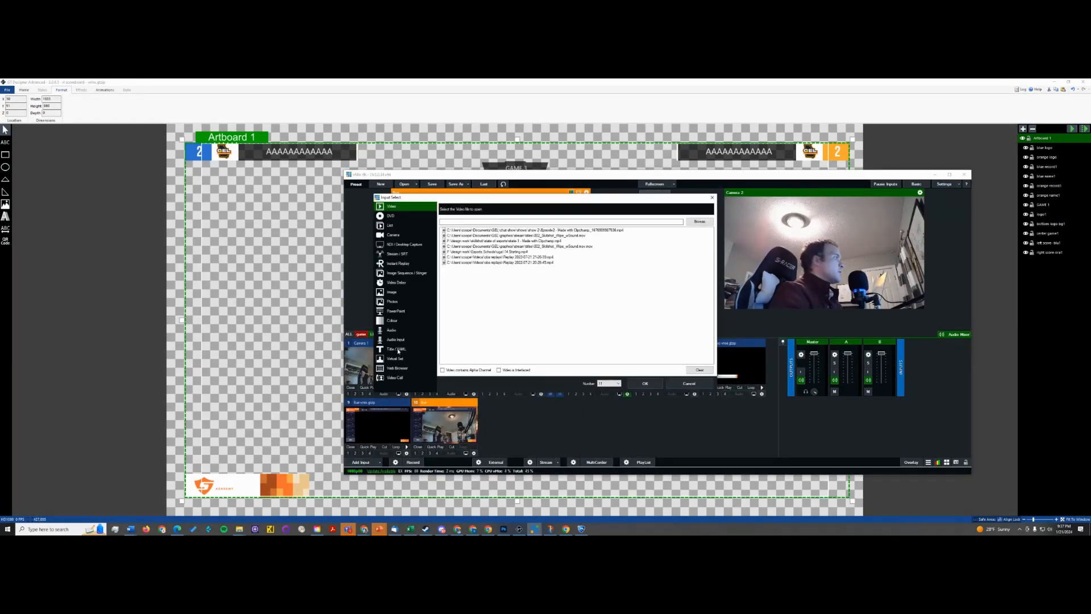
- Add the "rl scoreboard - vmix" title from the building folder as a new title input
click(398, 350)
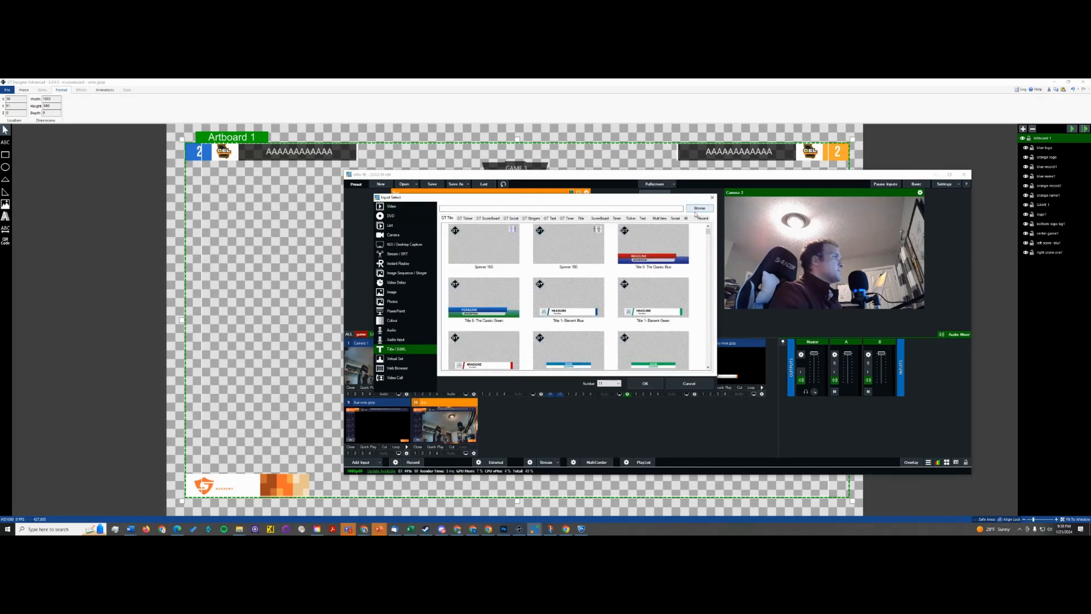
click(698, 210)
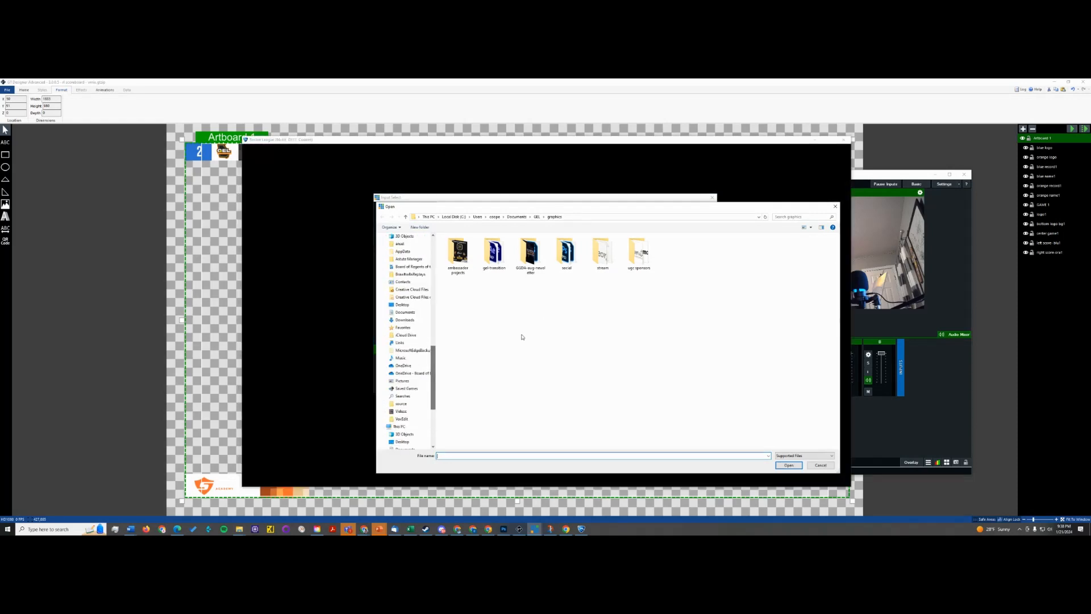
drag(434, 356, 429, 258)
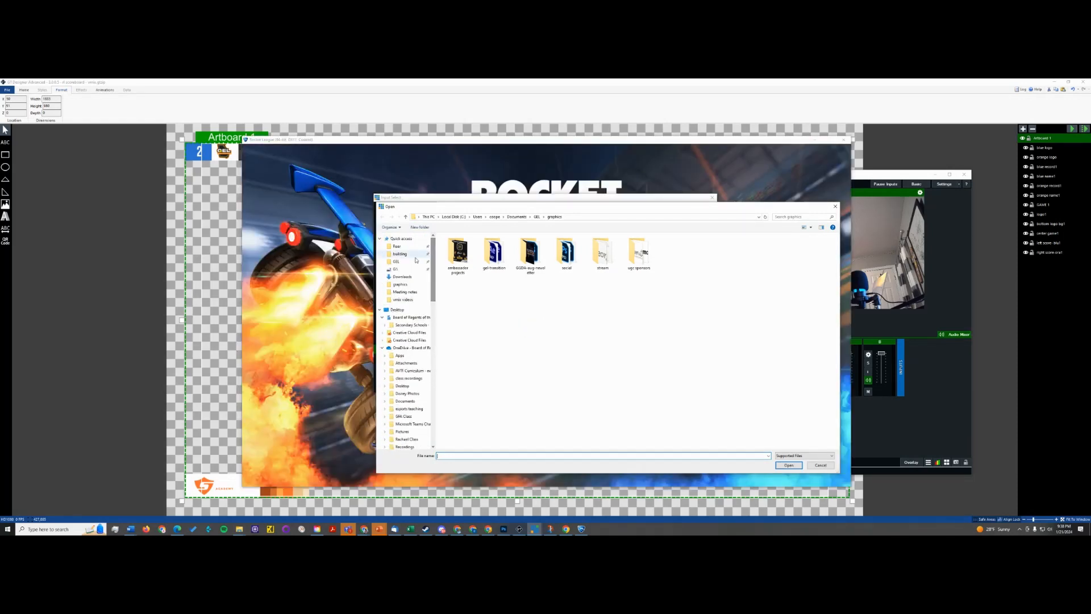
click(405, 254)
double_click(465, 260)
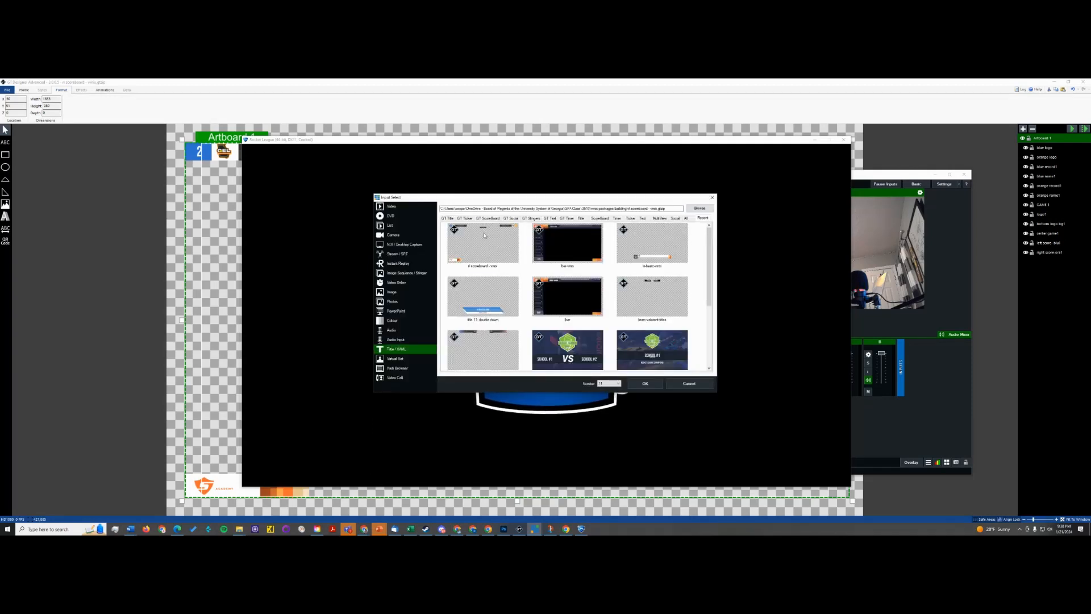
click(650, 385)
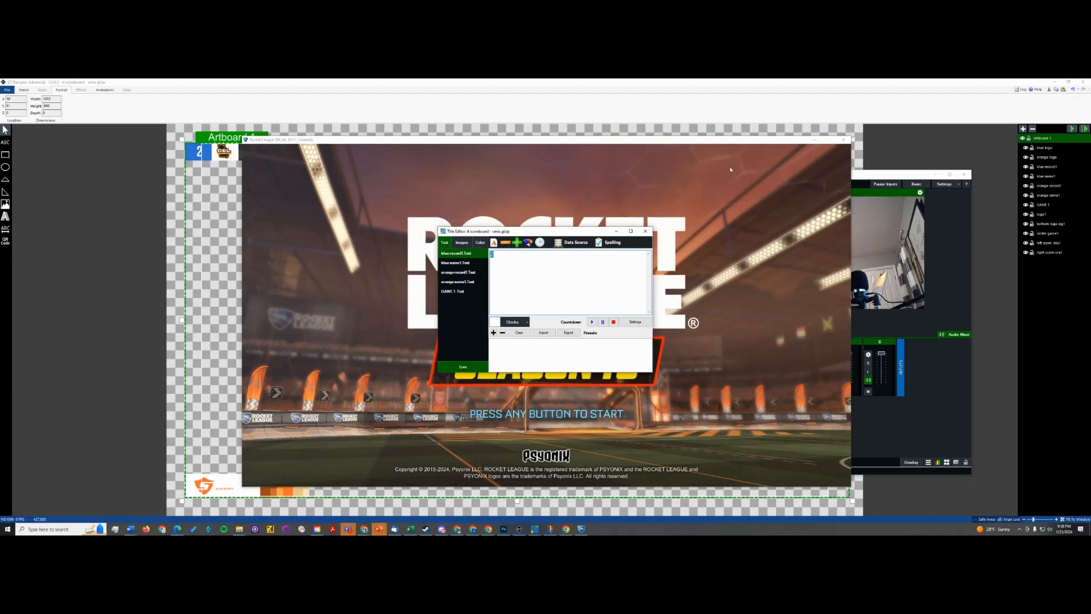
- Move the Rocket League window off the vMix area and create a 3v3 Soccar private match in Deadeye Canyon (Oasis)
drag(722, 140, 565, 143)
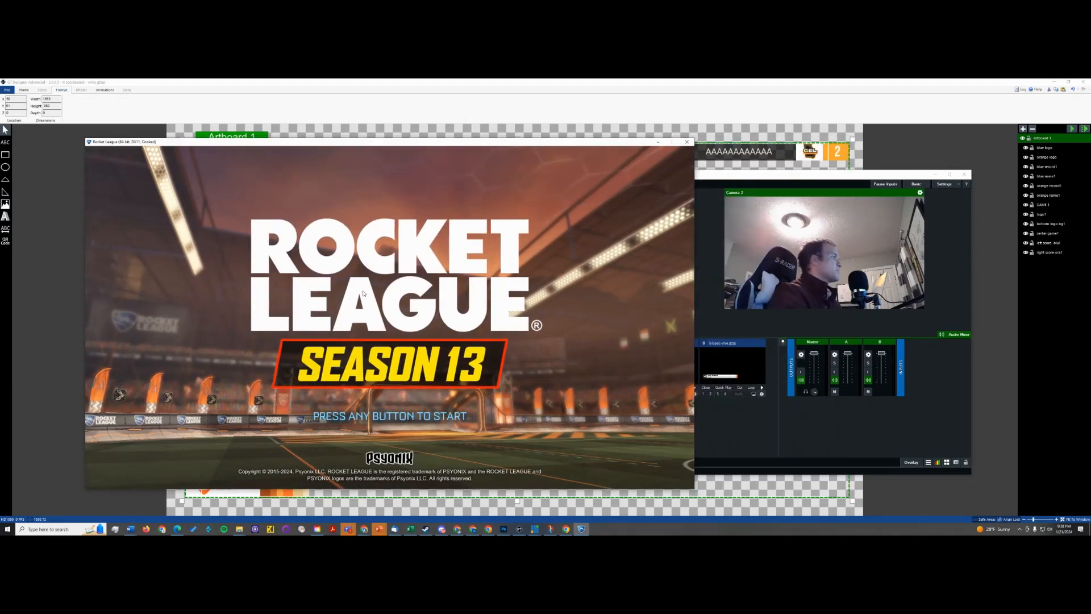
click(363, 293)
click(124, 475)
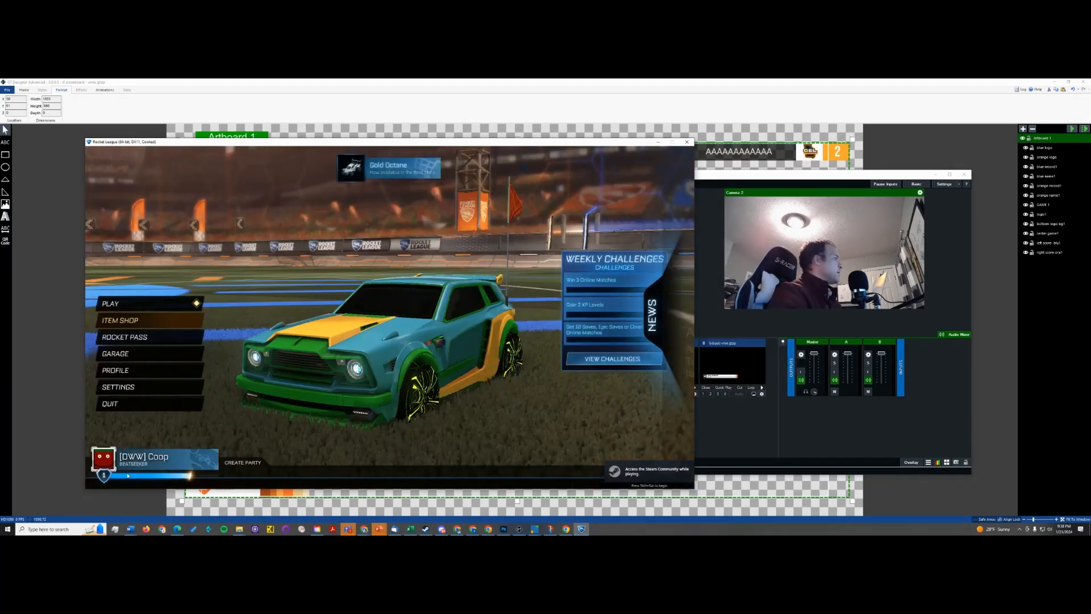
click(162, 305)
click(537, 359)
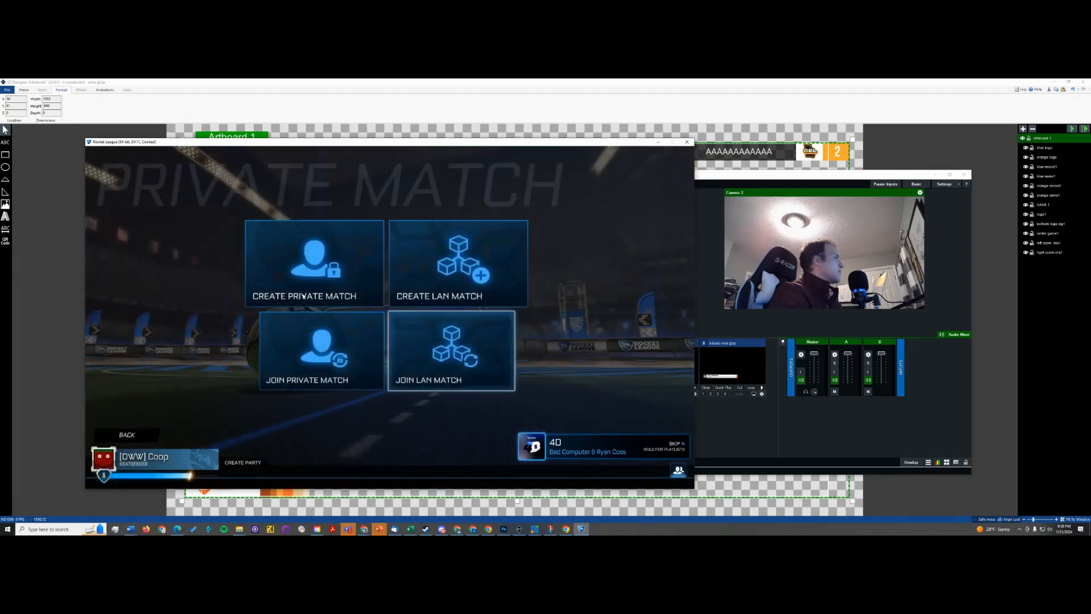
click(320, 287)
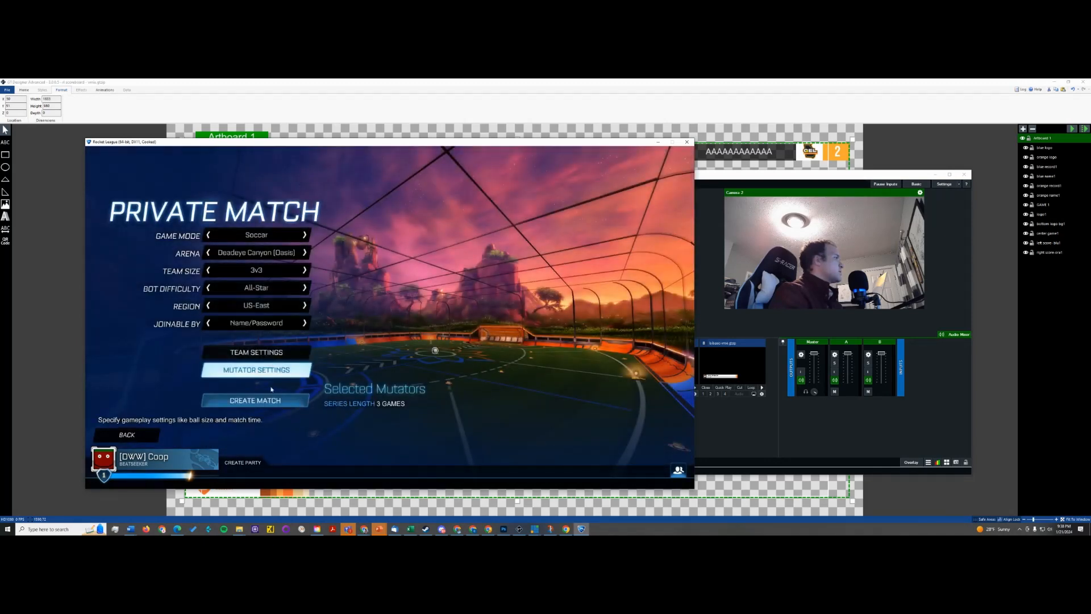
click(255, 400)
click(334, 357)
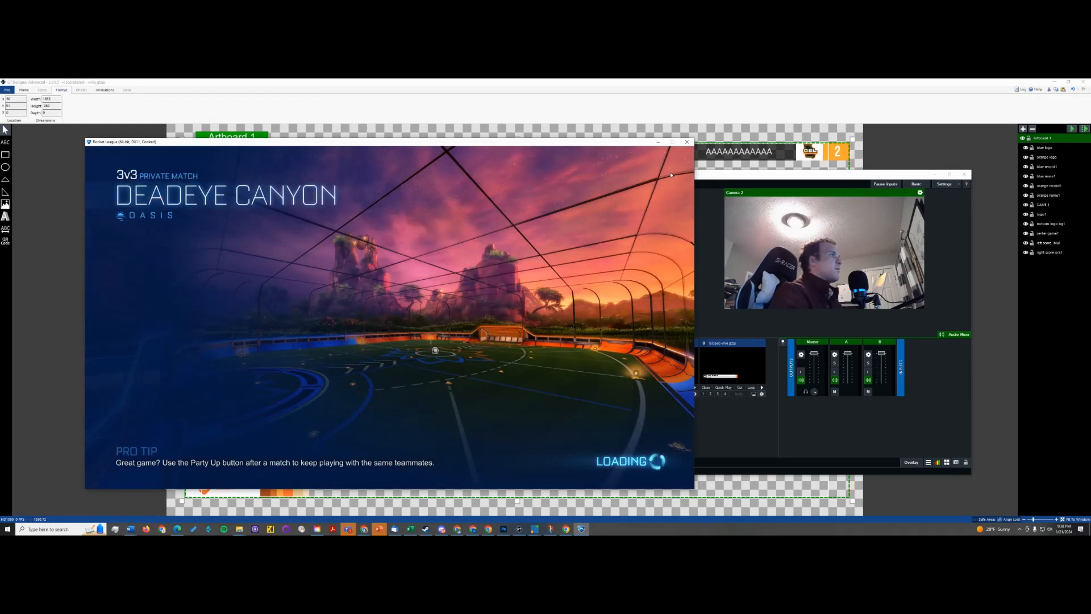
- Return to vMix, close the scoreboard's title editor and load the scoreboard input into preview
click(760, 231)
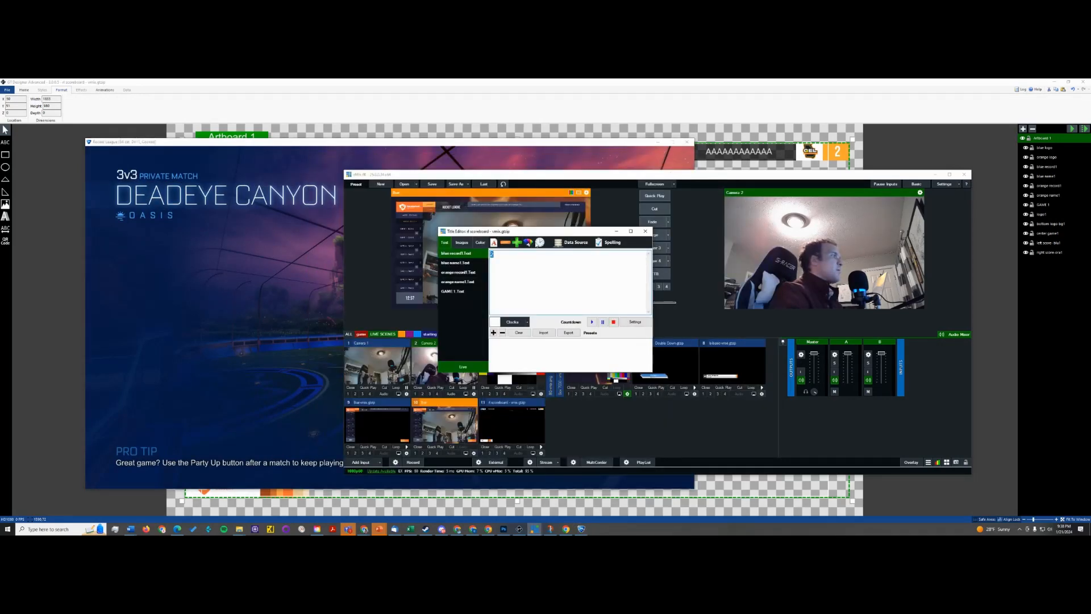
click(646, 232)
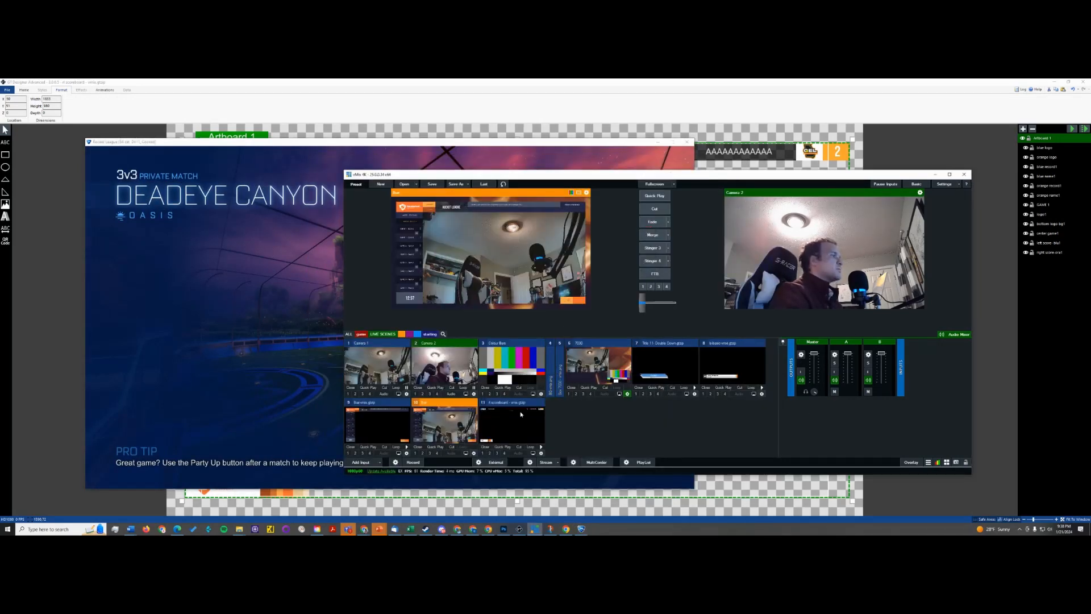
click(504, 419)
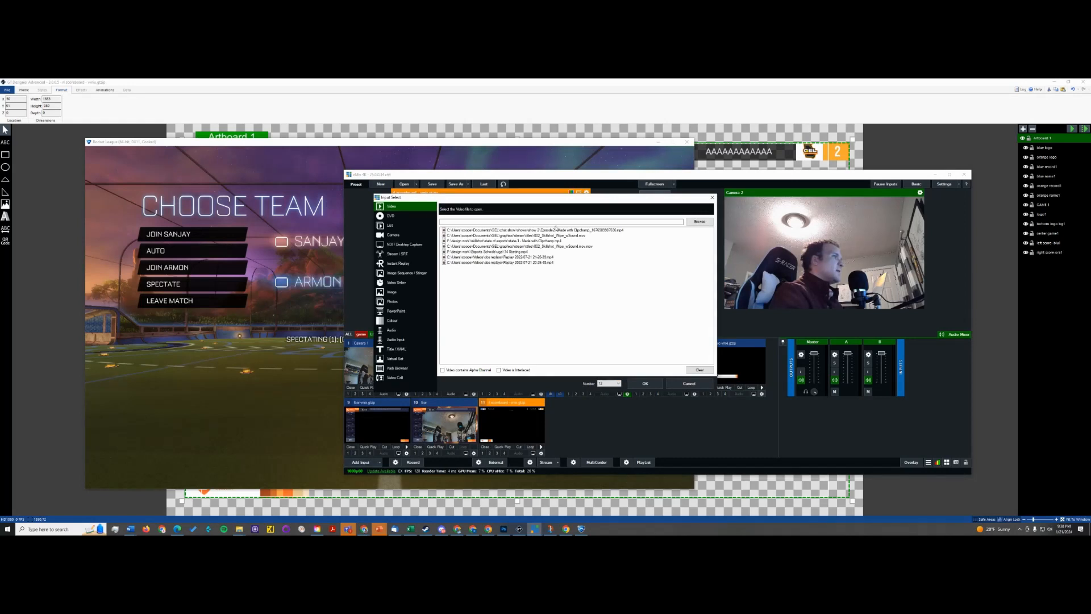
- Add the Rocket League window as a Local Desktop Capture input and fade it into the program output
click(399, 242)
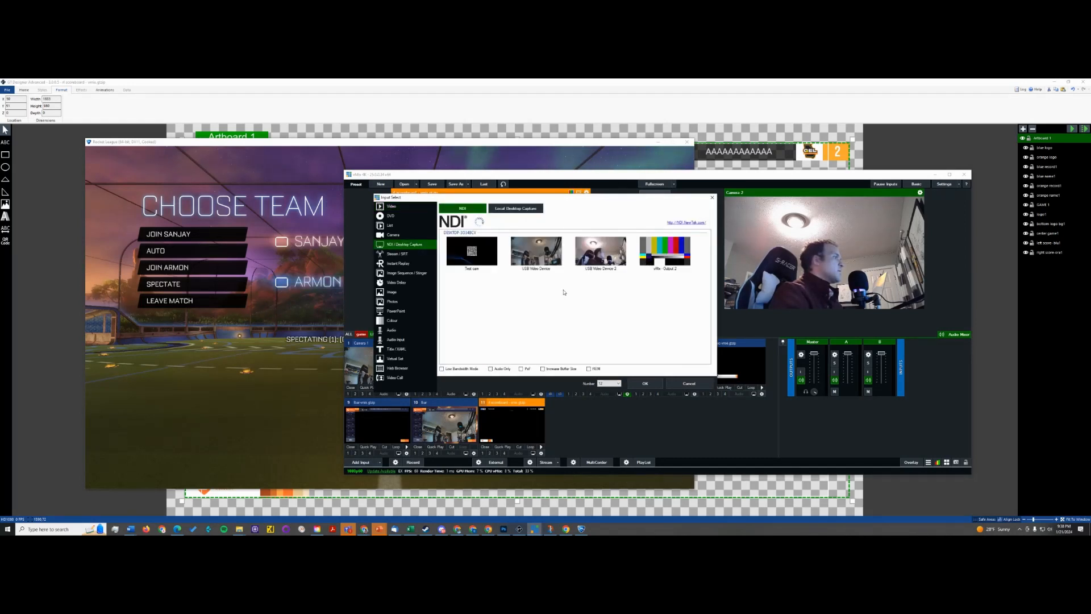
click(512, 210)
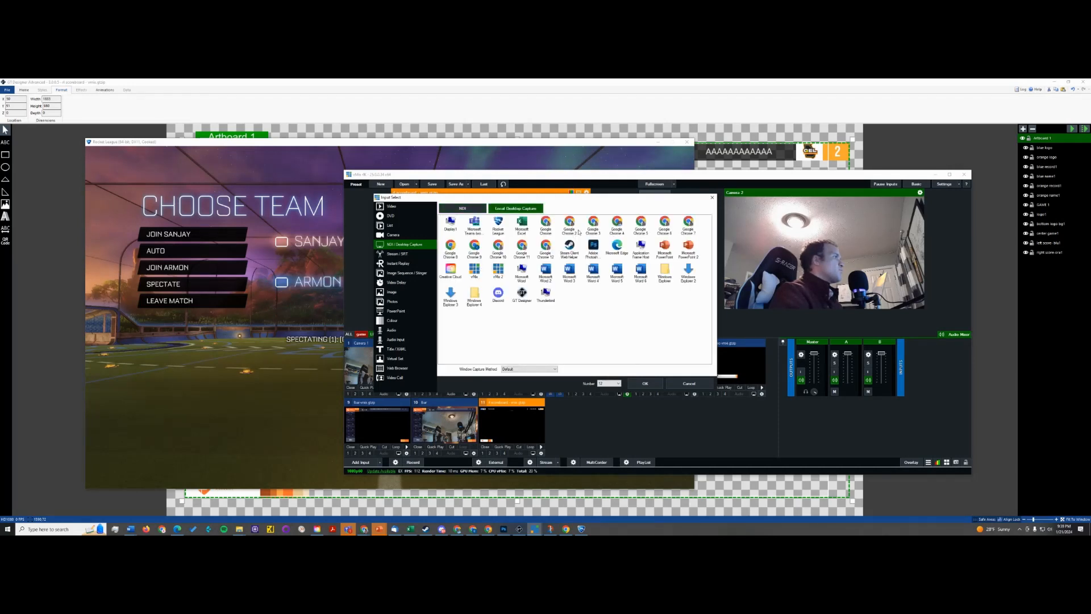
click(646, 384)
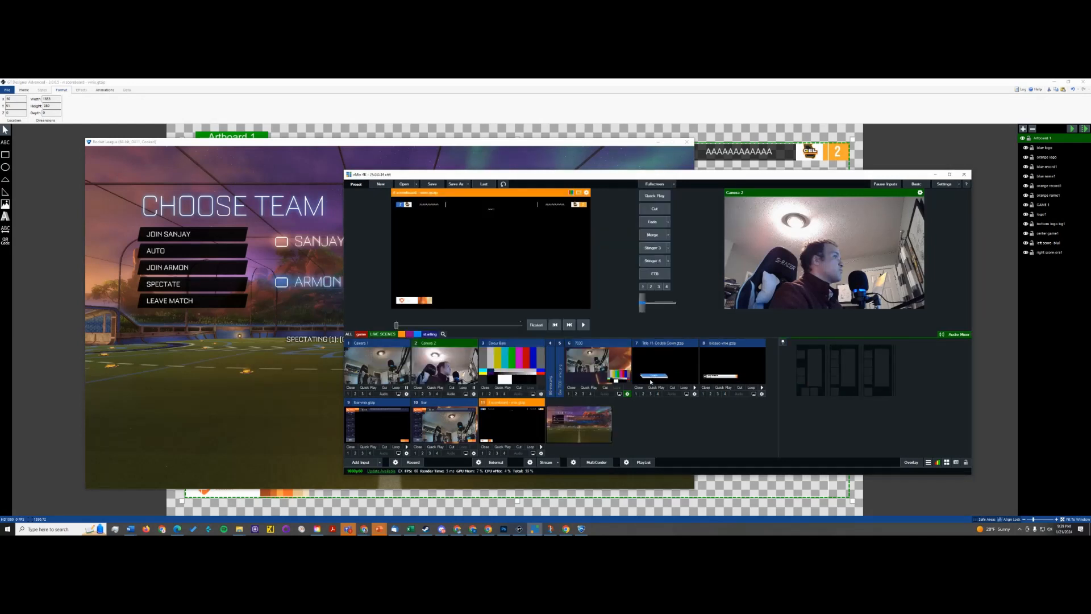
click(580, 422)
click(652, 222)
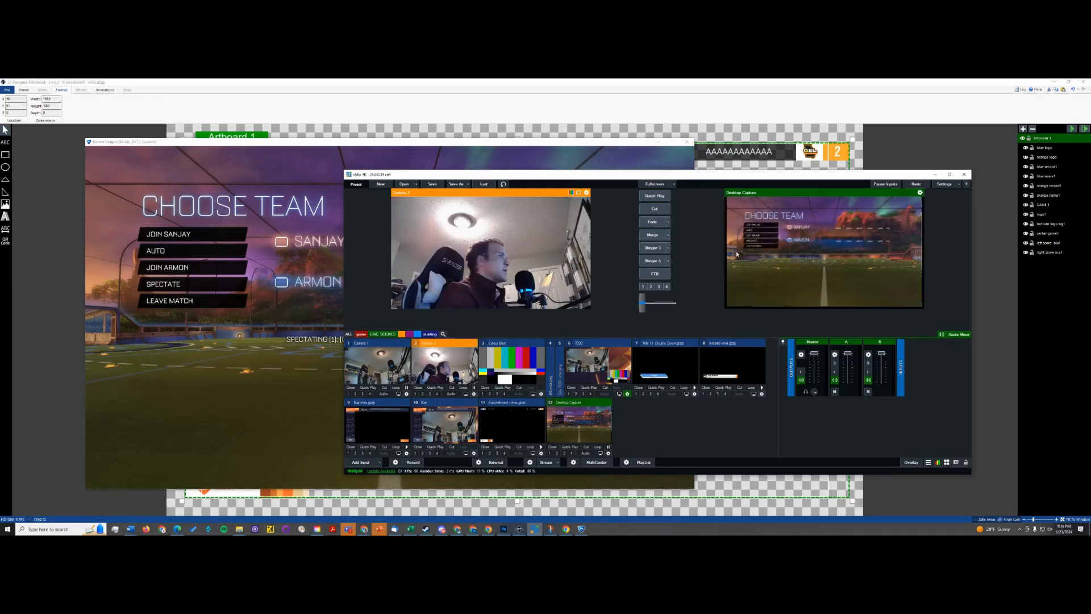
- Switch to Rocket League, enter the private match as a spectator, and return to vMix
click(258, 372)
click(187, 284)
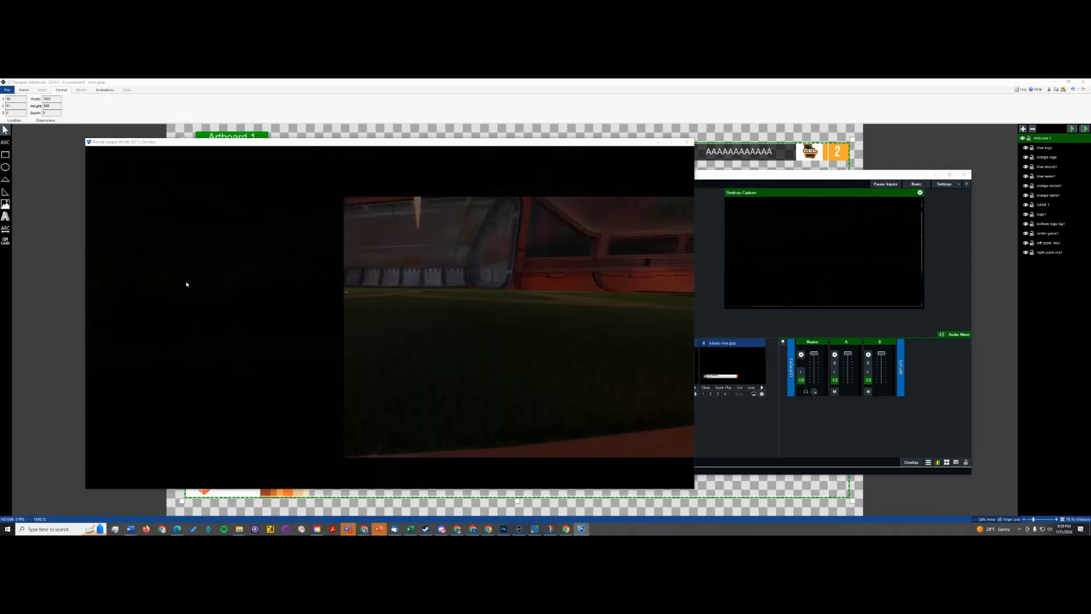
click(702, 313)
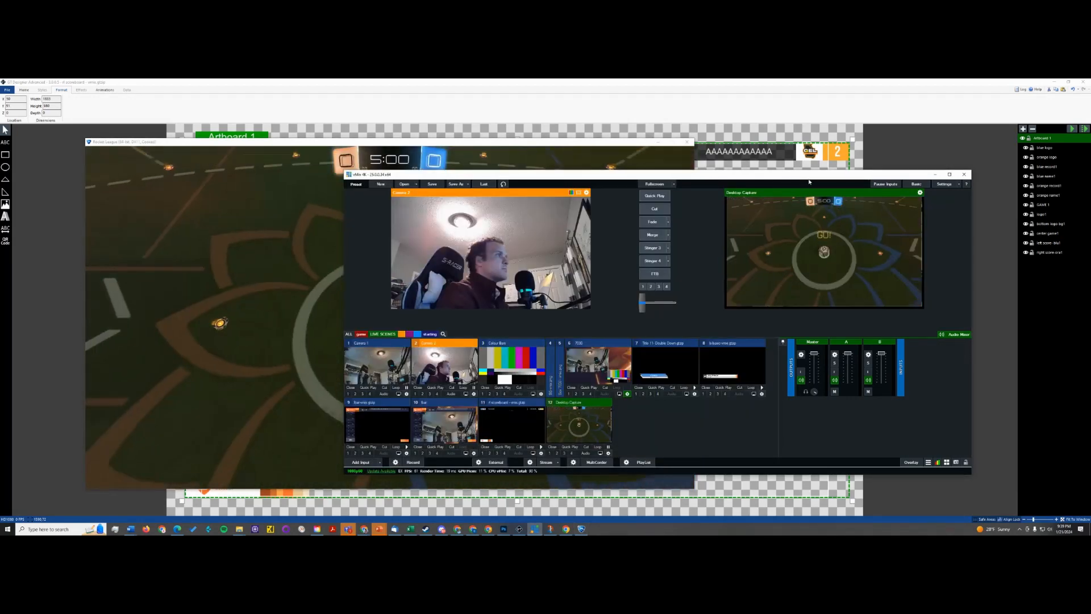
- Move and enlarge the vMix window over the game, and show the scoreboard title on overlay channel 1
drag(733, 175, 488, 147)
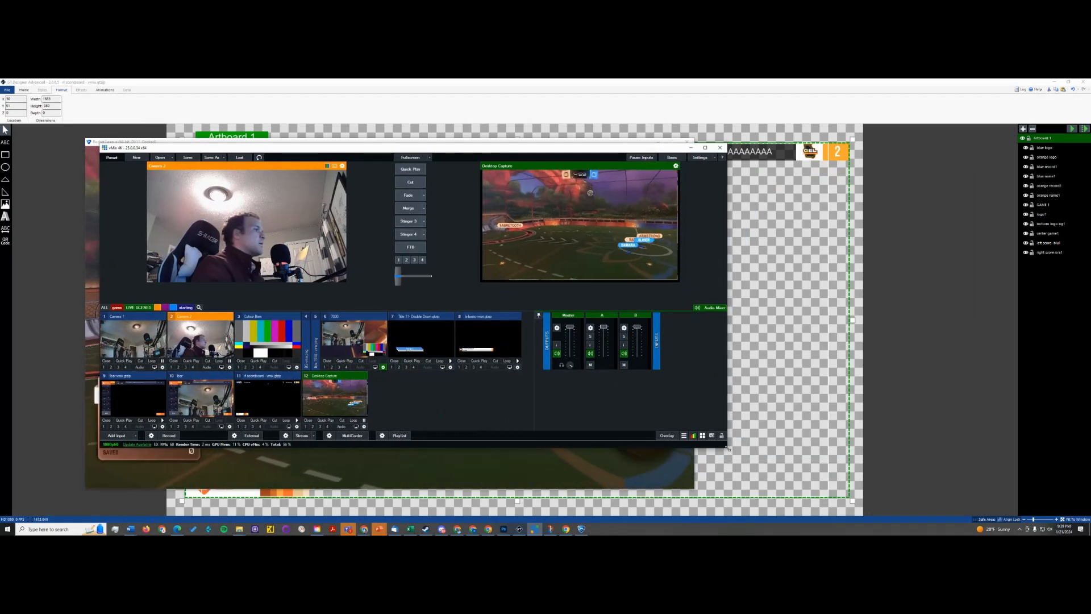
drag(727, 447, 861, 509)
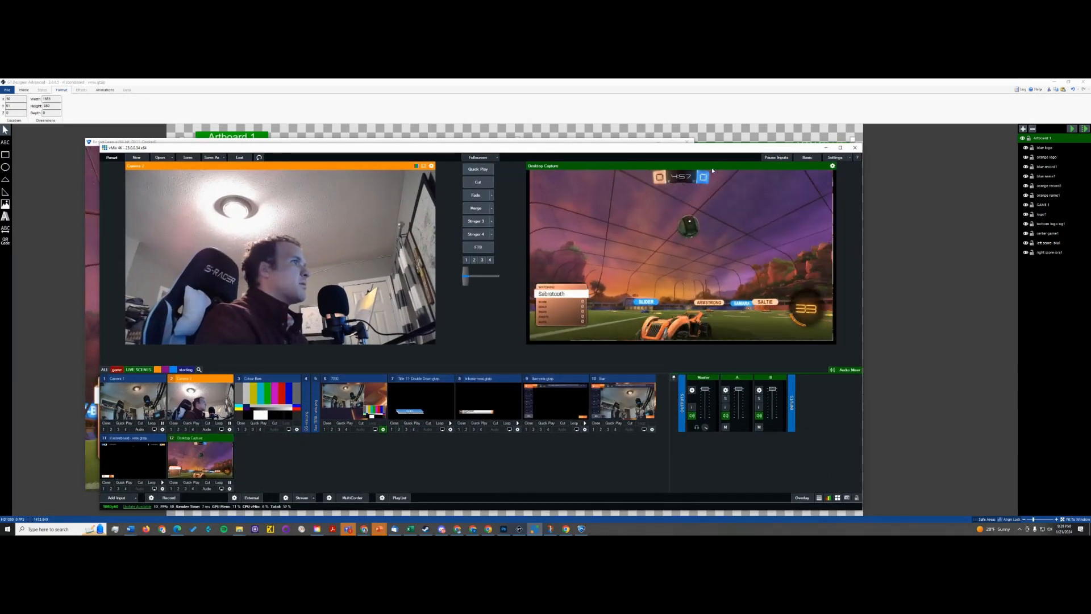
click(104, 489)
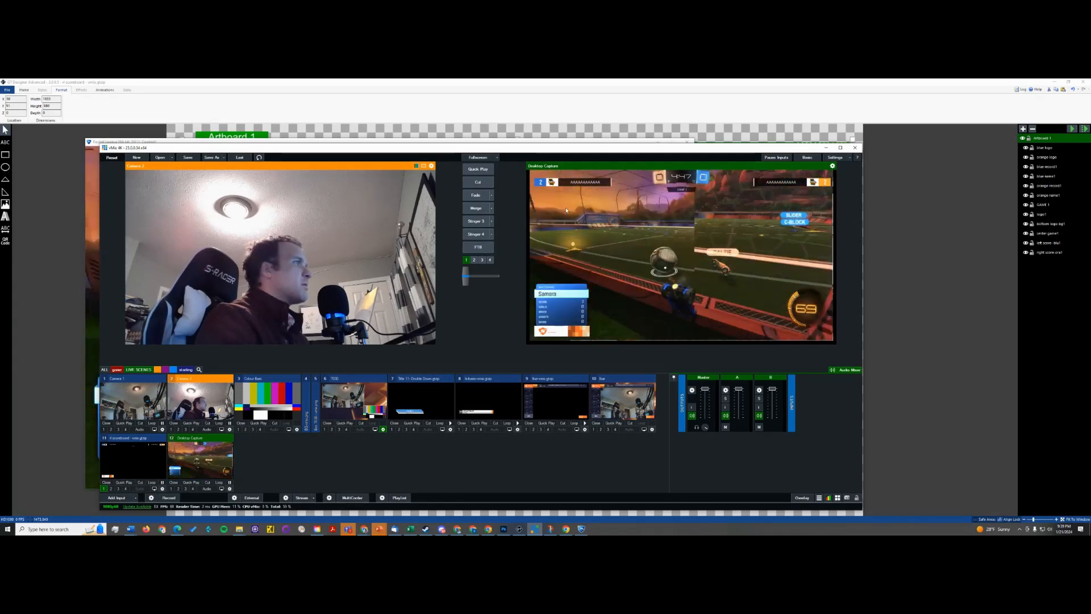
- Switch to Rocket League and check the display mode choices in its video settings
click(103, 142)
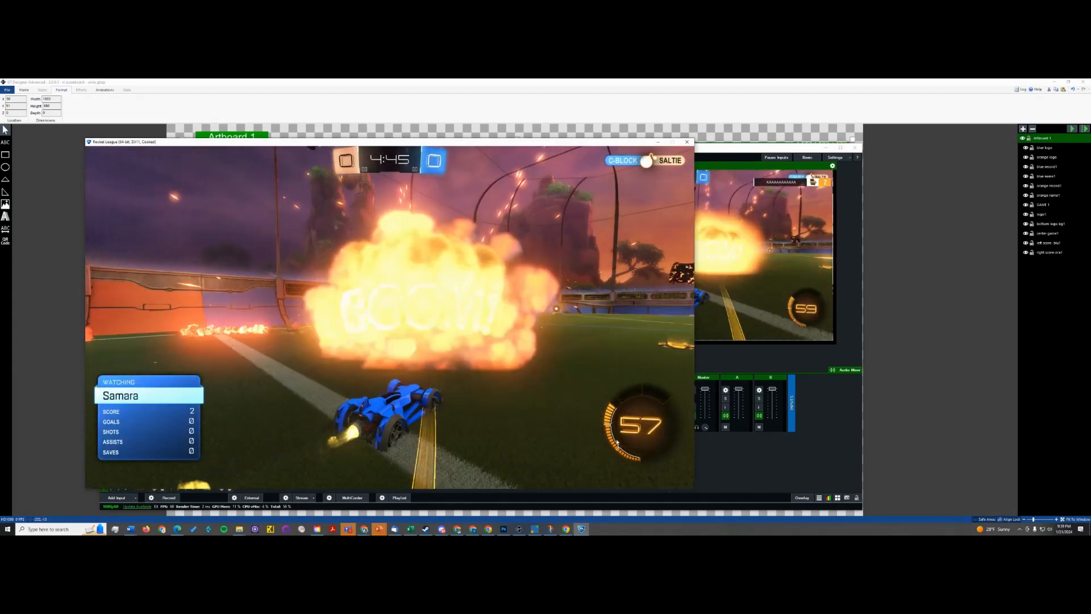
click(708, 487)
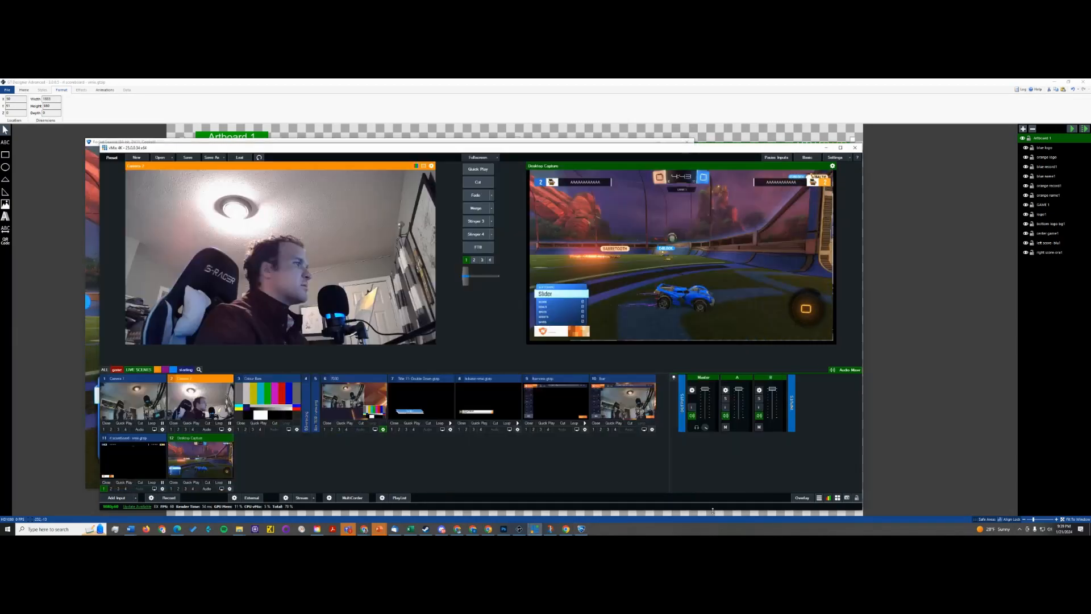
click(581, 529)
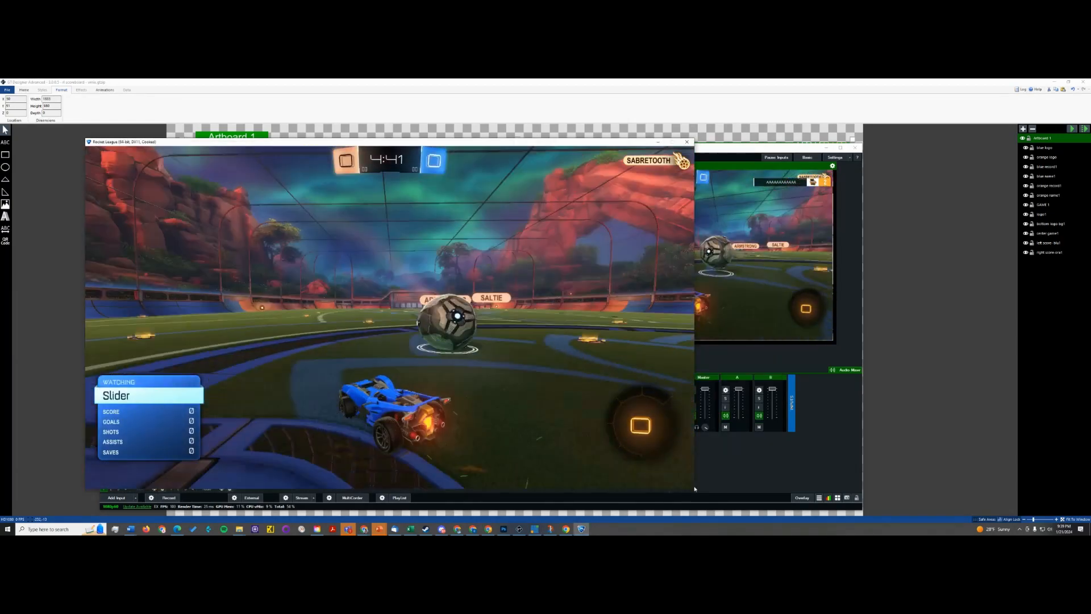
key(Escape)
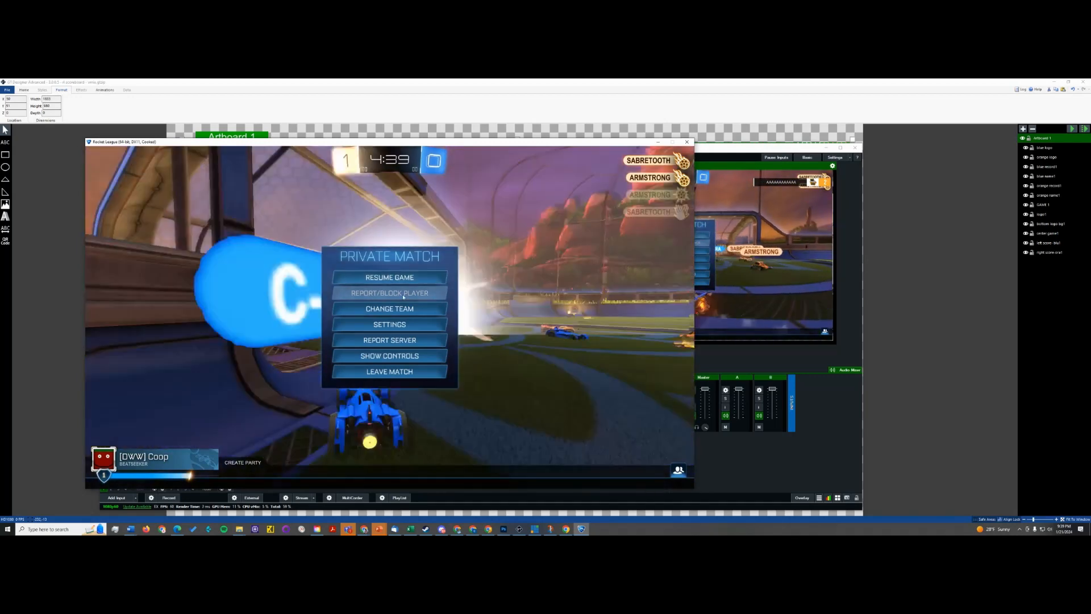
click(392, 324)
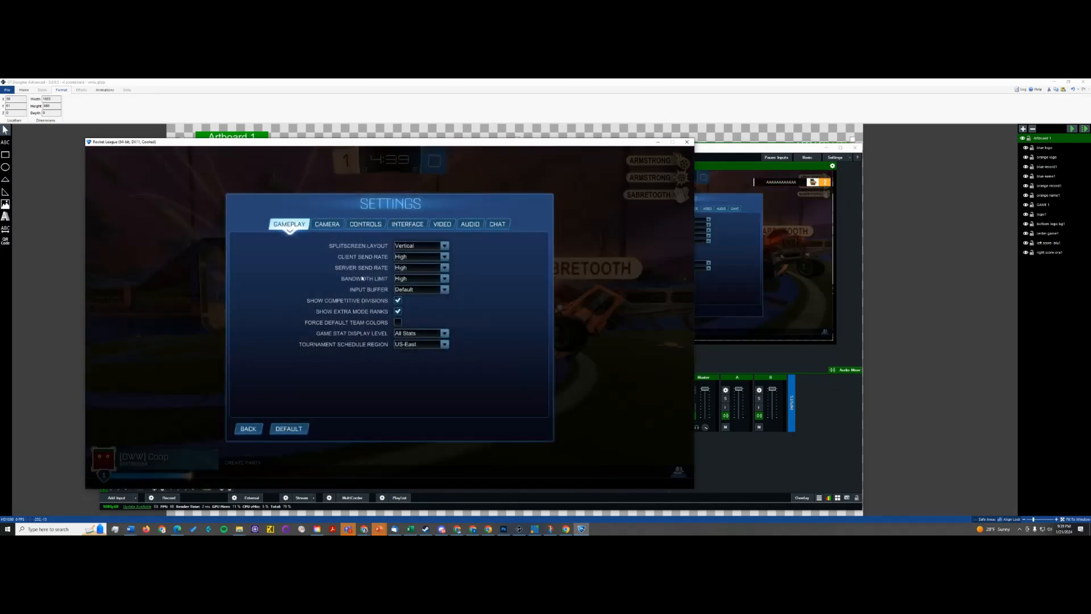
click(443, 224)
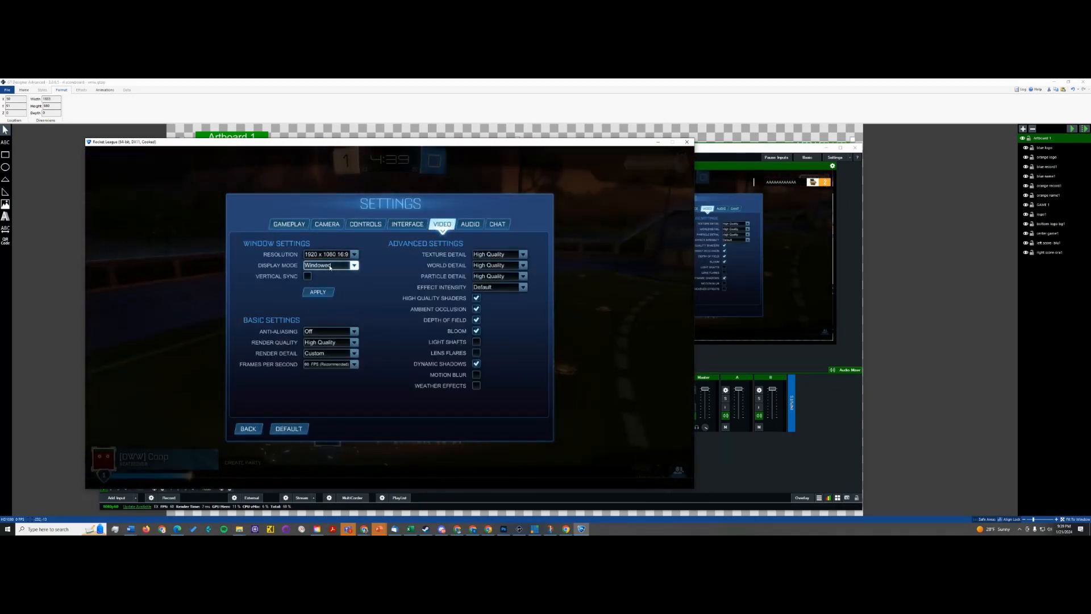
click(329, 266)
click(327, 285)
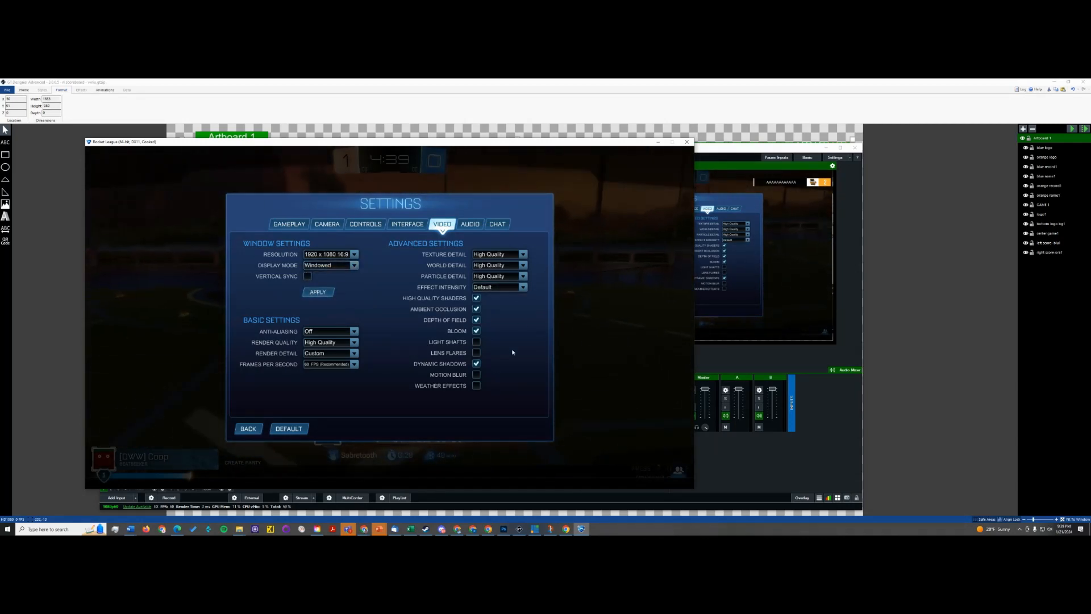
key(Escape)
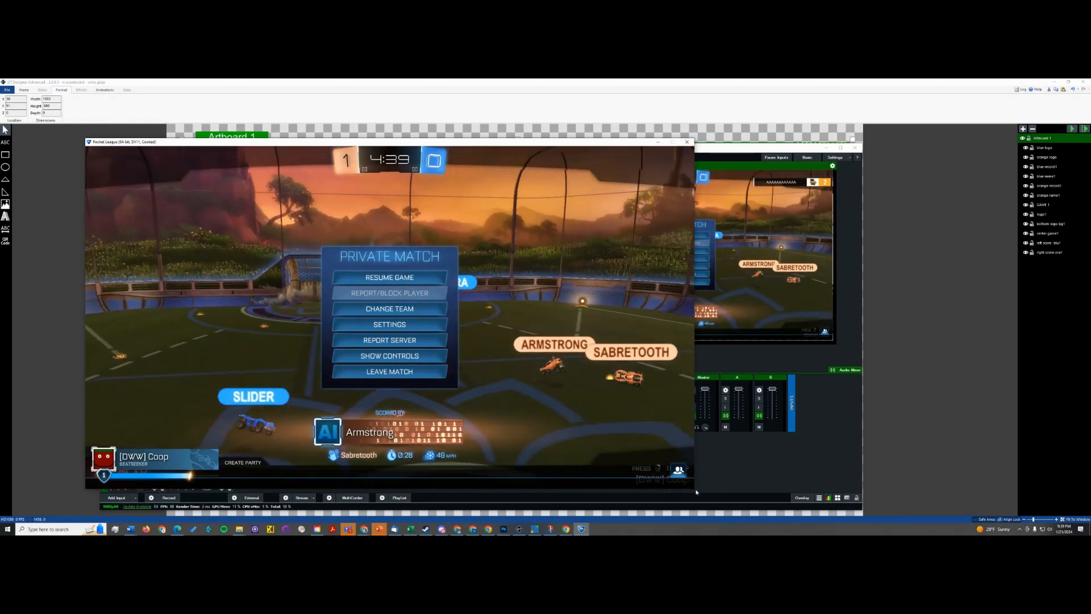
- Return to vMix, load the Desktop Capture input into preview and check its position settings
click(838, 308)
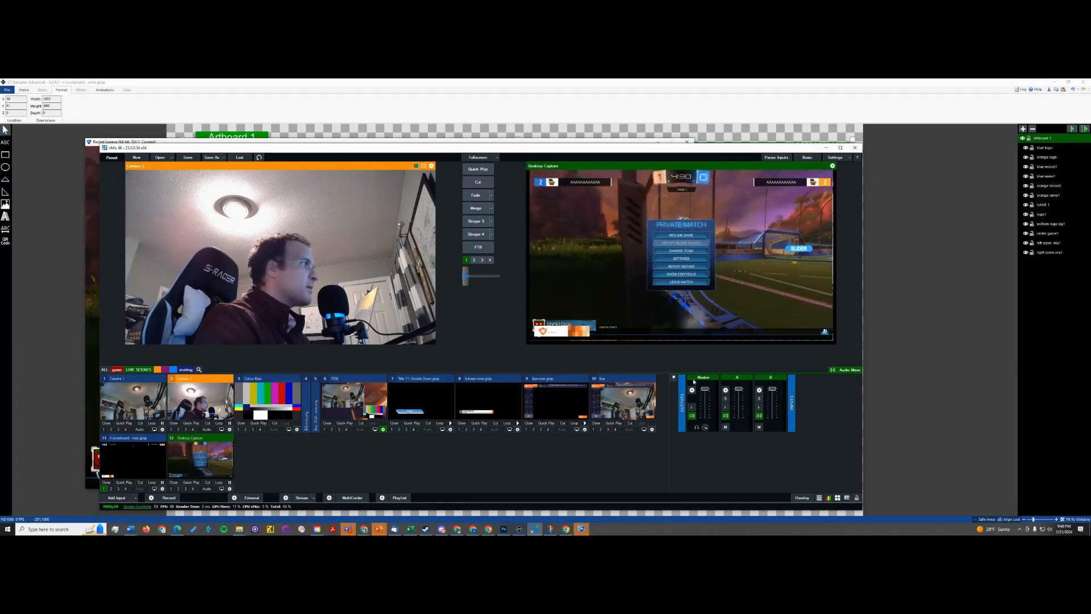
click(186, 459)
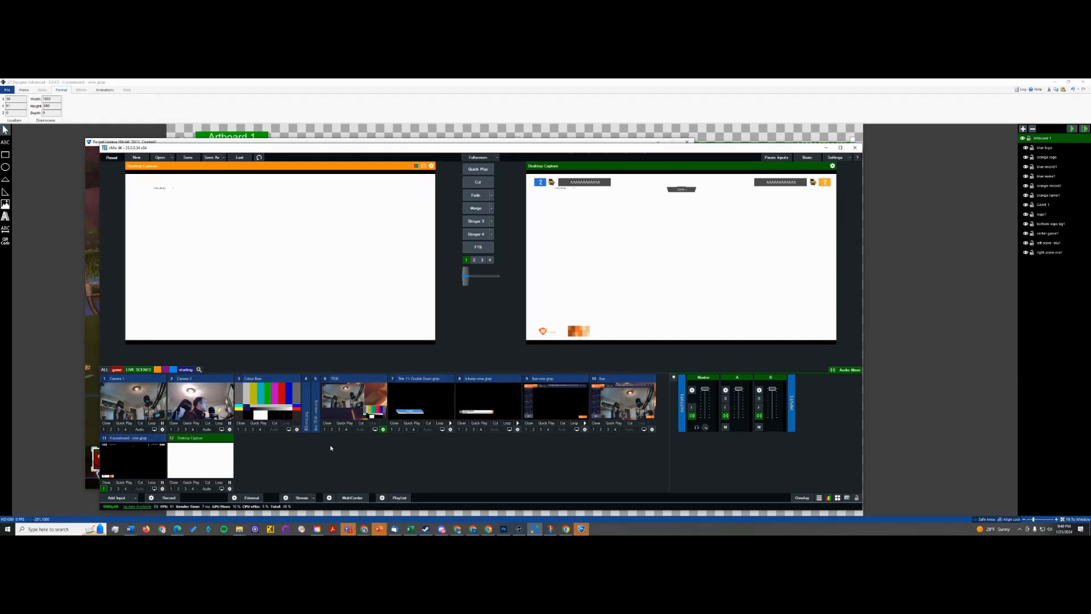
key(alt+Tab)
key(alt+Tab)
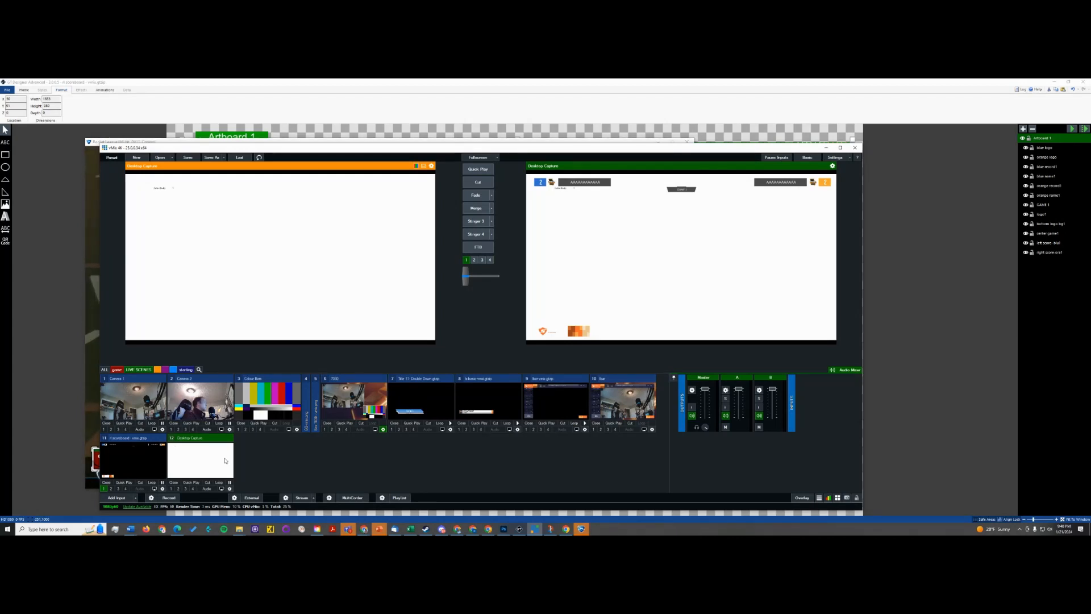
click(230, 489)
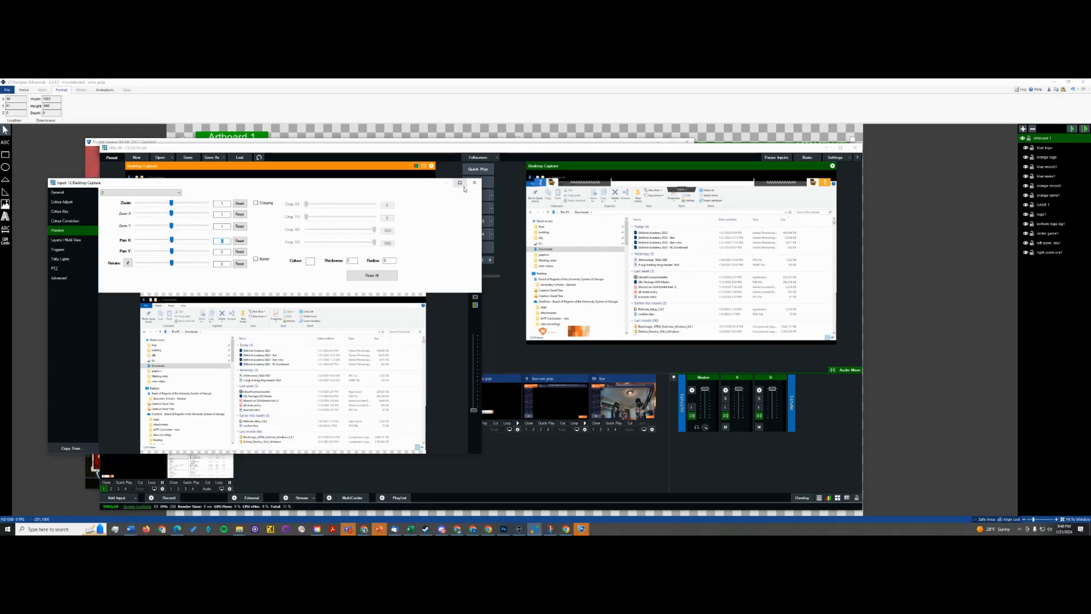
click(474, 183)
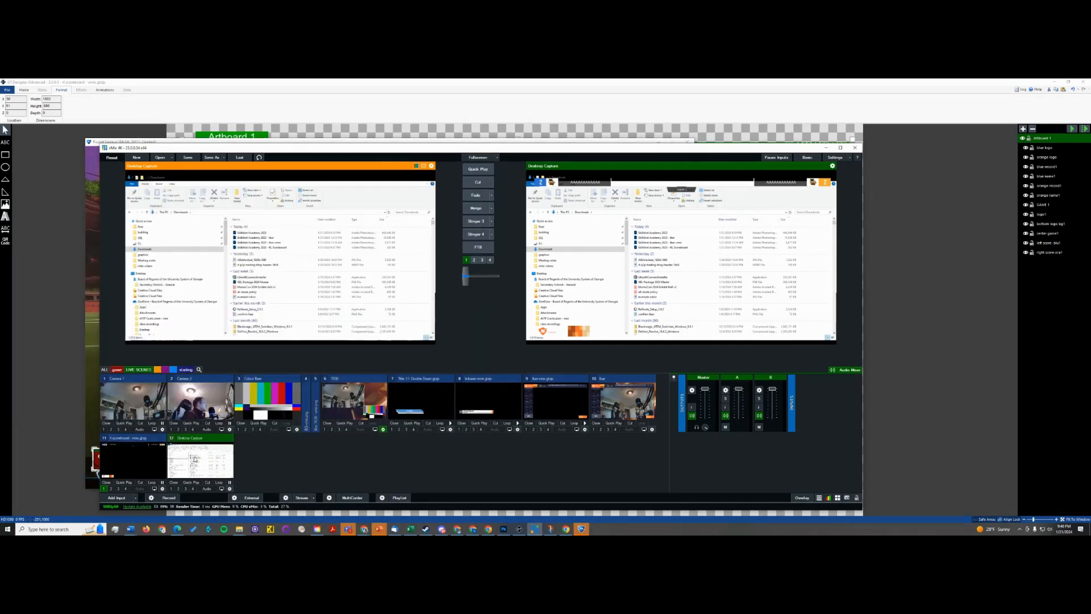
- Change the Desktop Capture input's source to the Rocket League window using local desktop capture
click(215, 461)
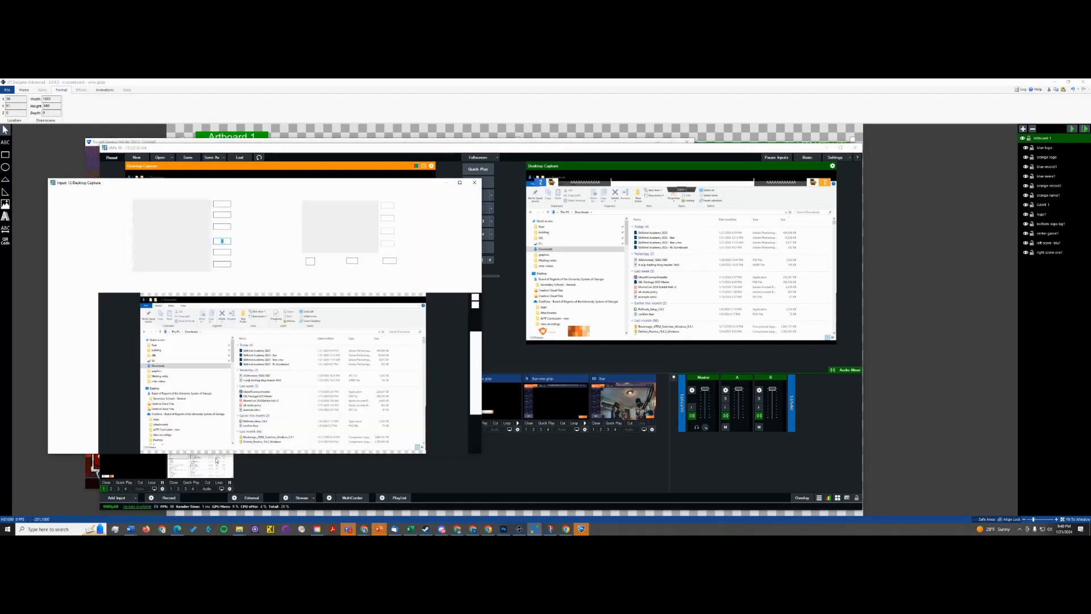
click(84, 190)
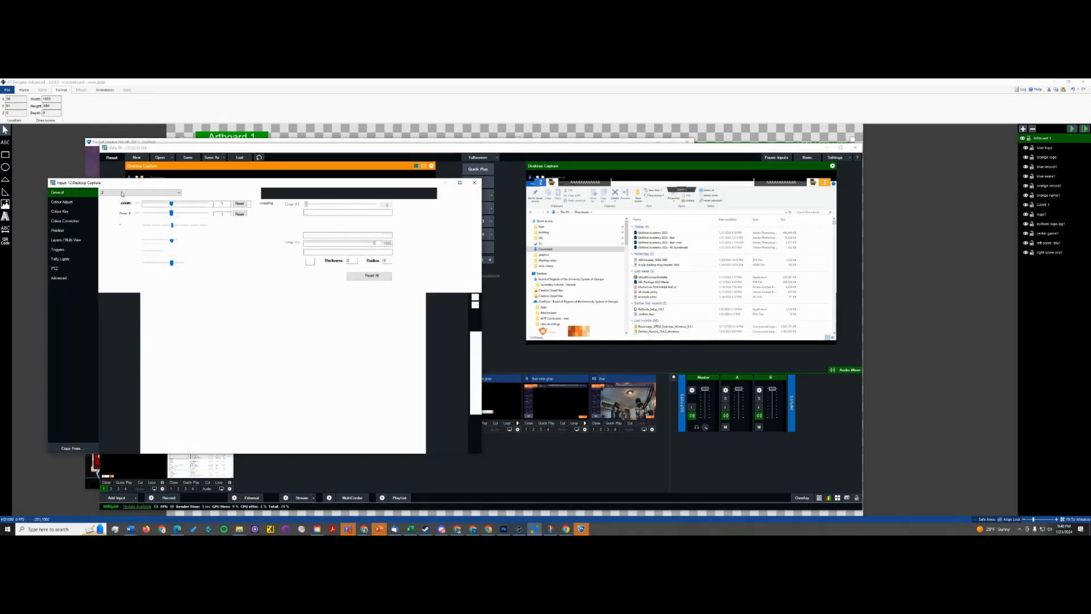
click(459, 194)
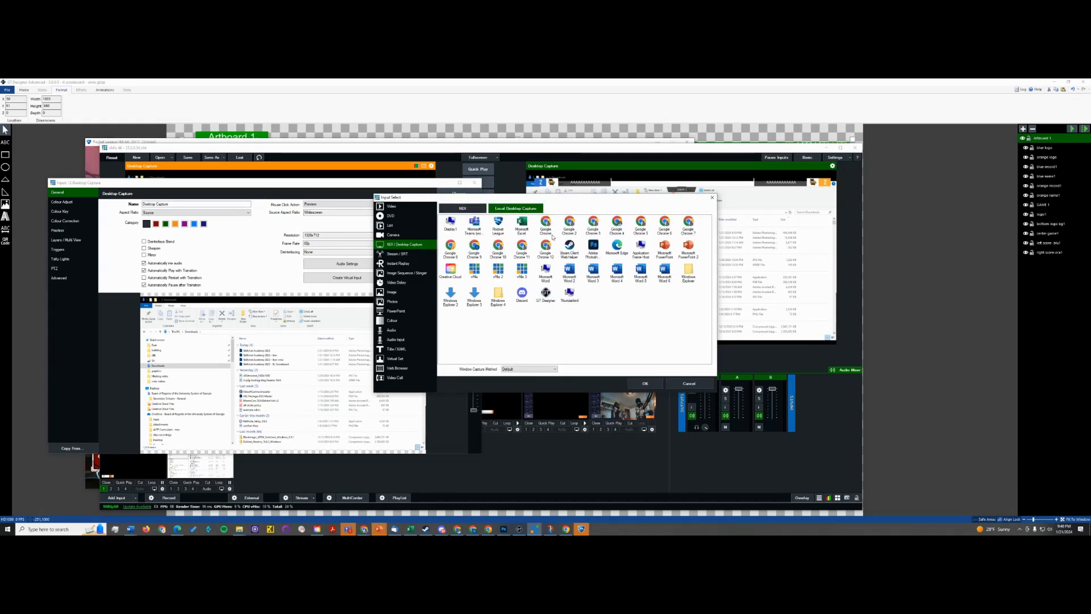
click(643, 384)
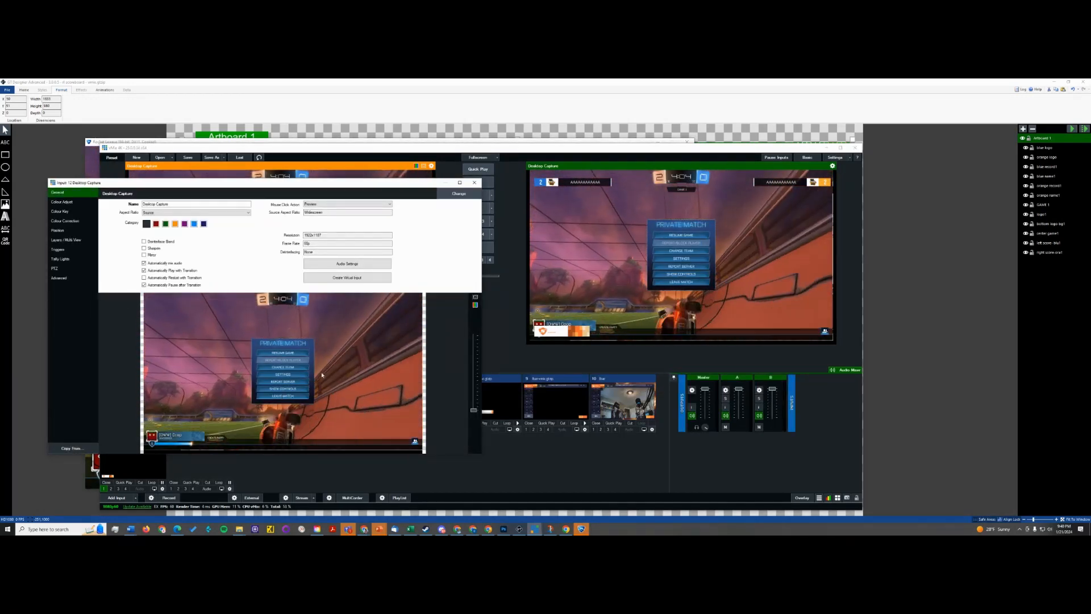
- Slightly zoom in the main position of the Desktop Capture input so the gameplay fills the frame, and close its settings
click(68, 221)
click(64, 231)
click(65, 240)
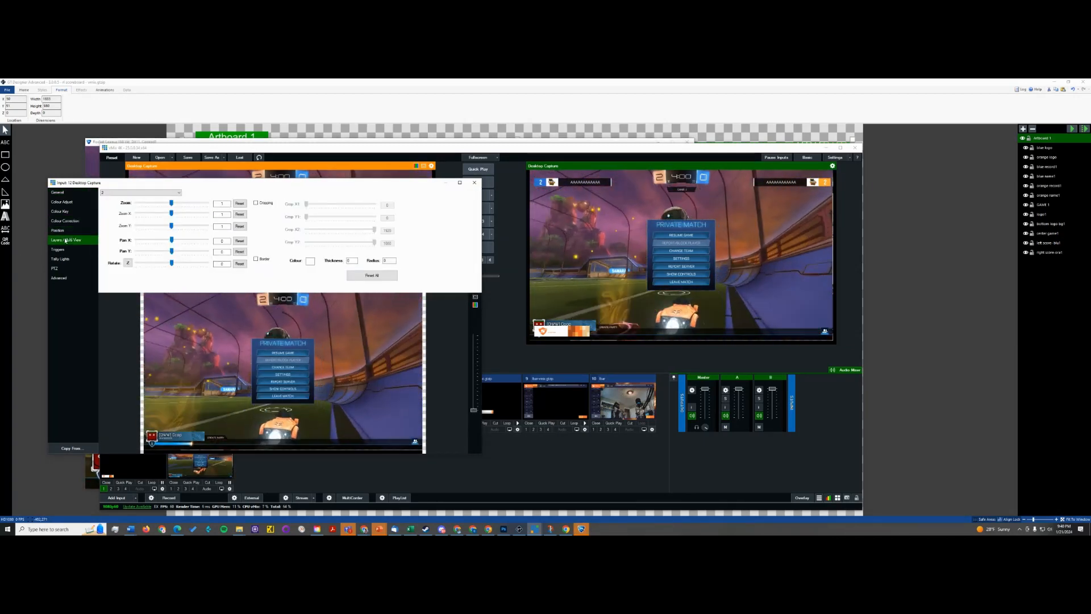
click(63, 231)
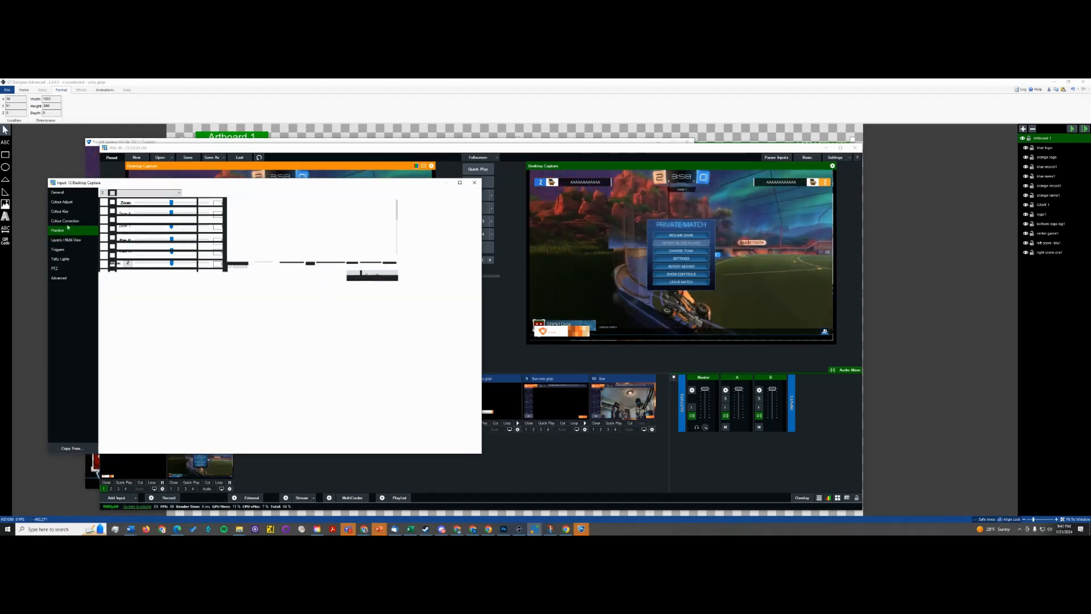
click(149, 193)
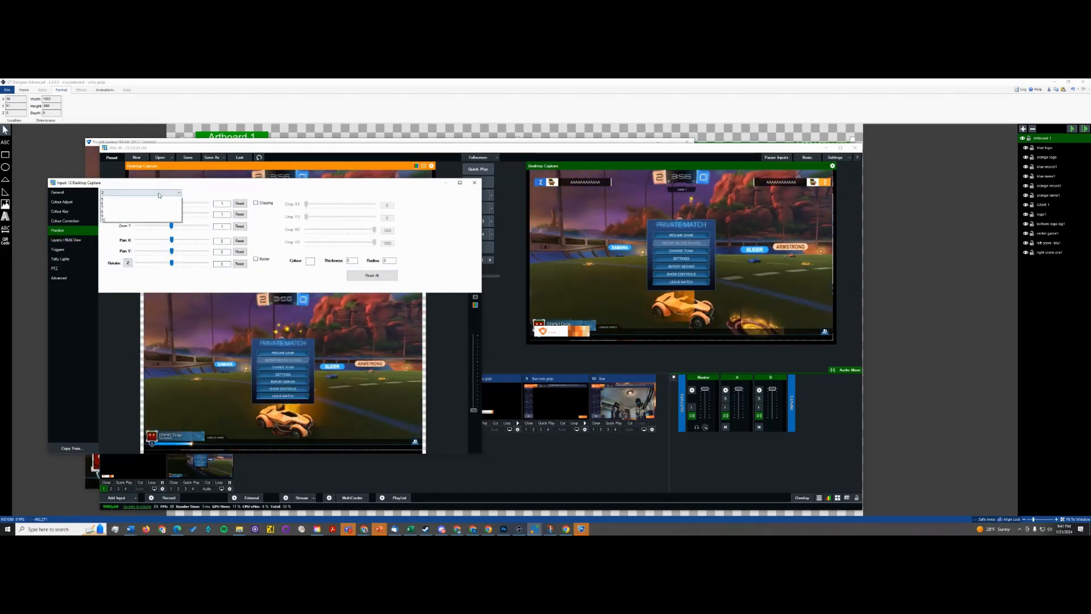
click(122, 199)
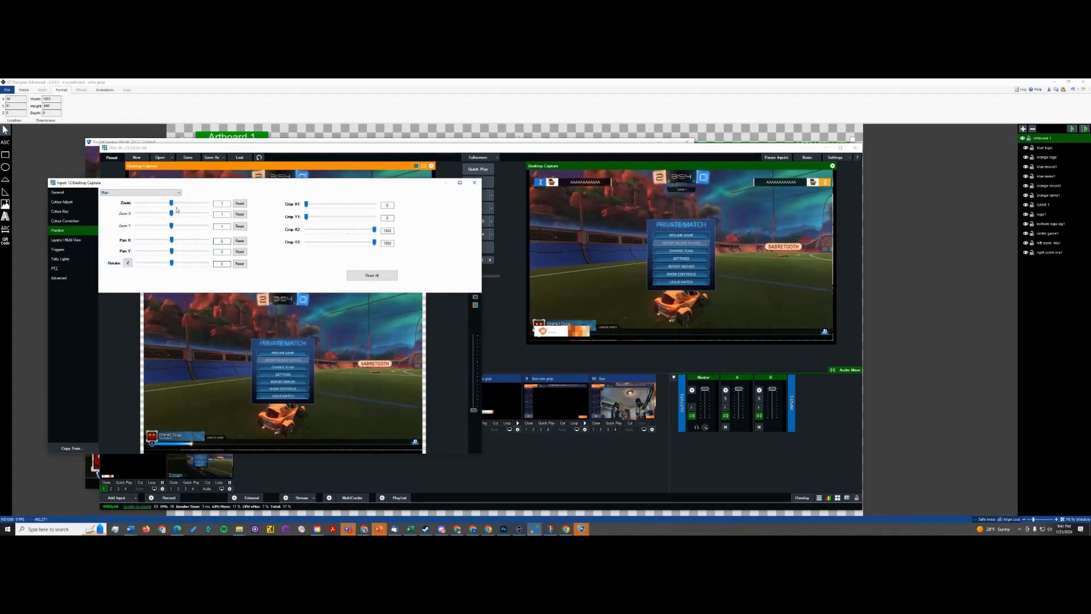
drag(170, 205, 169, 205)
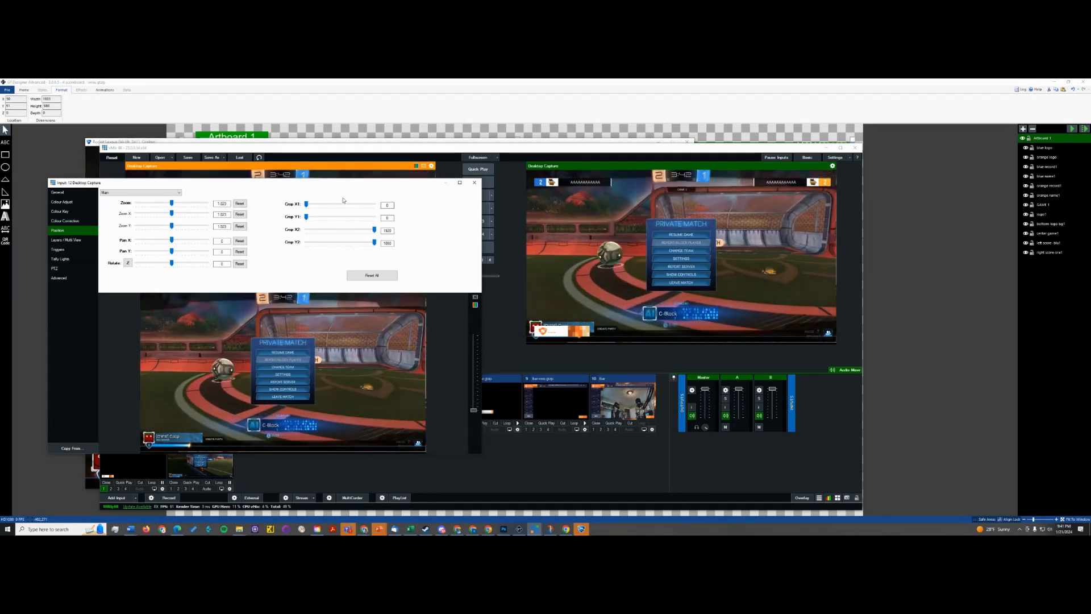
click(475, 183)
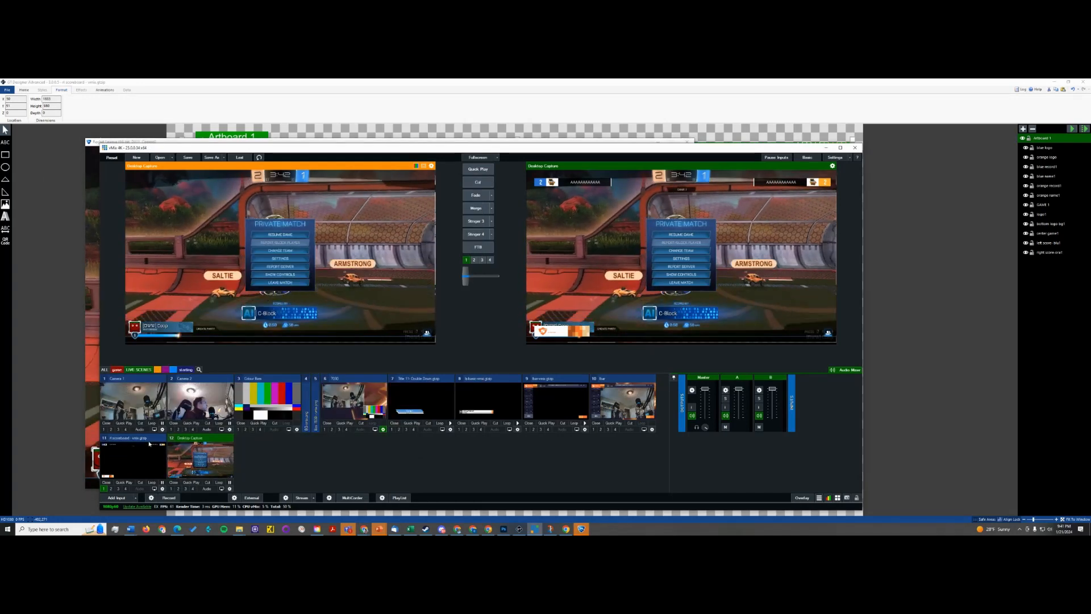
- Load the scoreboard title into preview and pan it slightly upward to line up with the in-game scoreboard
click(159, 458)
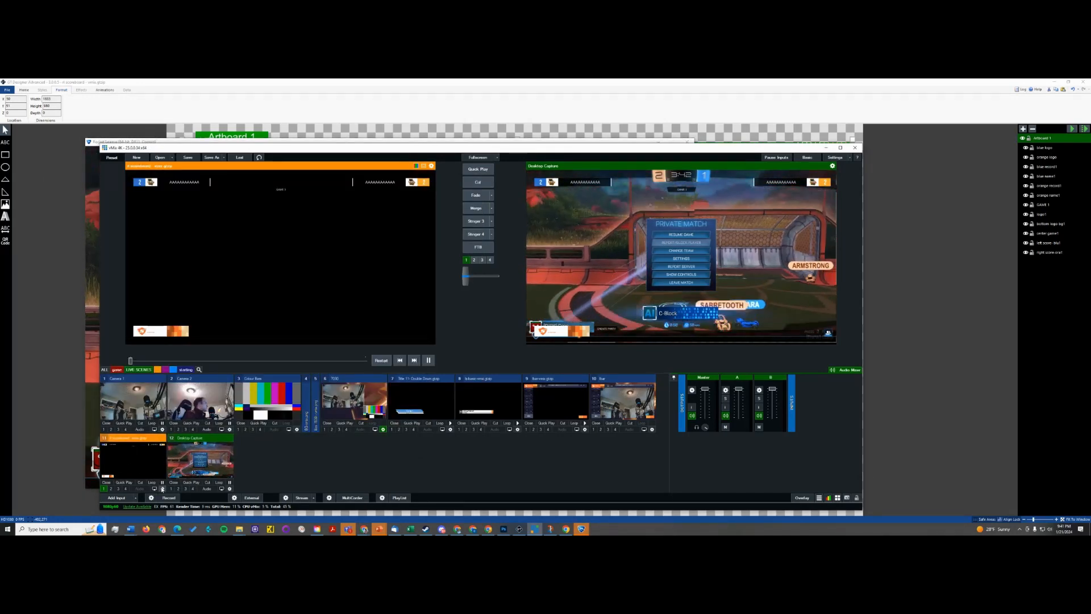
click(162, 489)
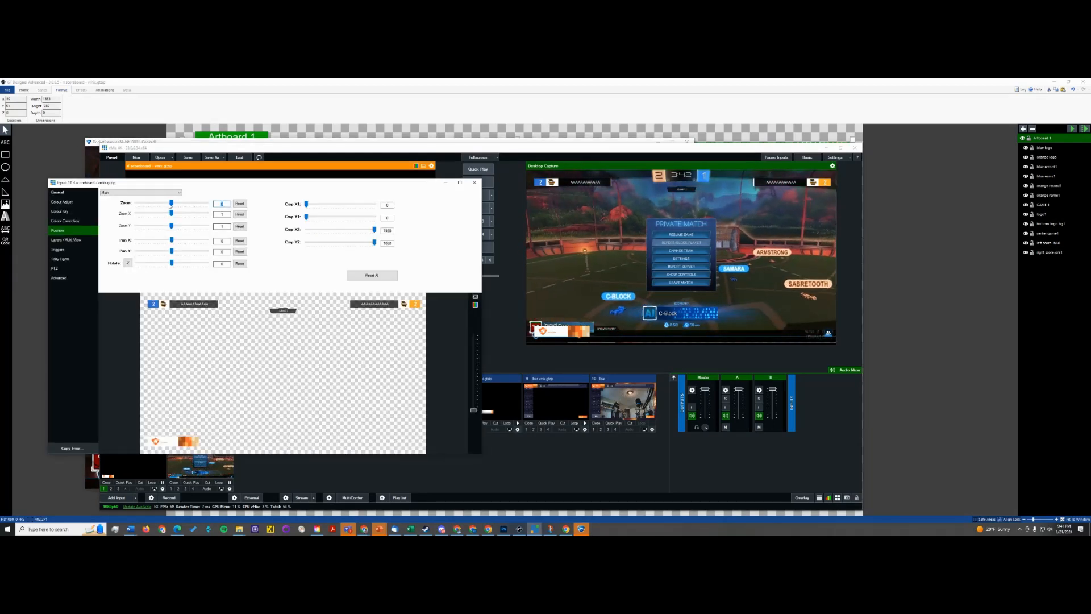
drag(172, 240, 175, 253)
click(240, 240)
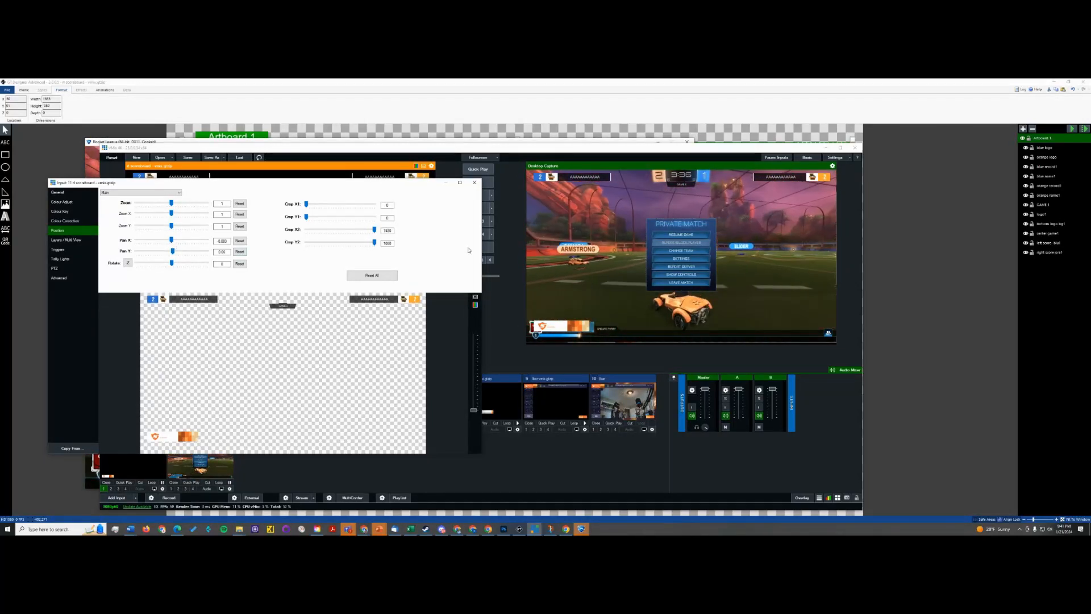
click(473, 183)
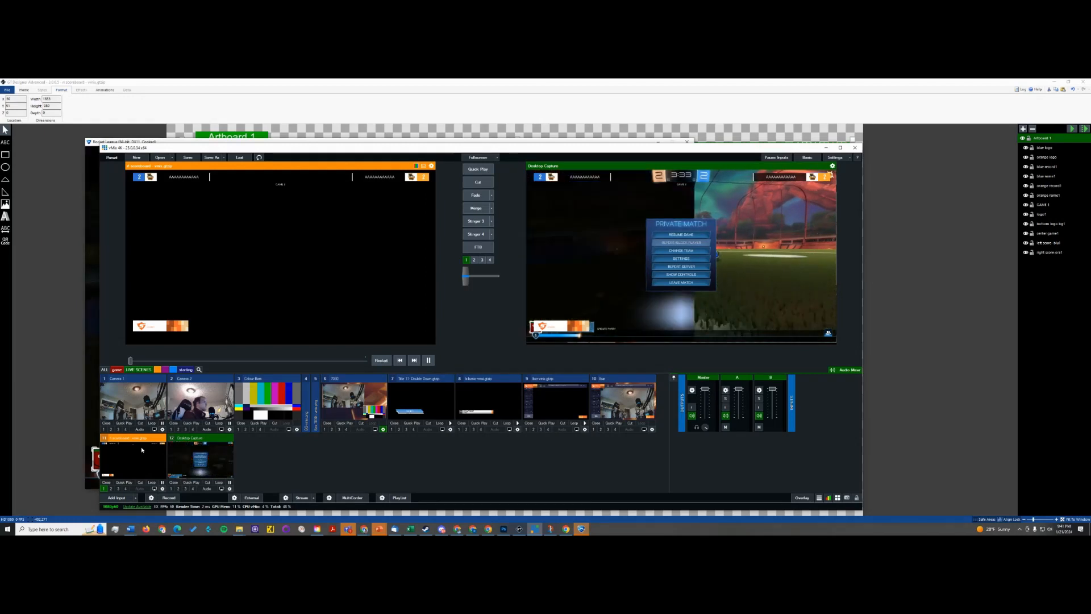
- Open the scoreboard title's editor, move it over the preview, and view the image sources for the blue logo and logo1
click(161, 453)
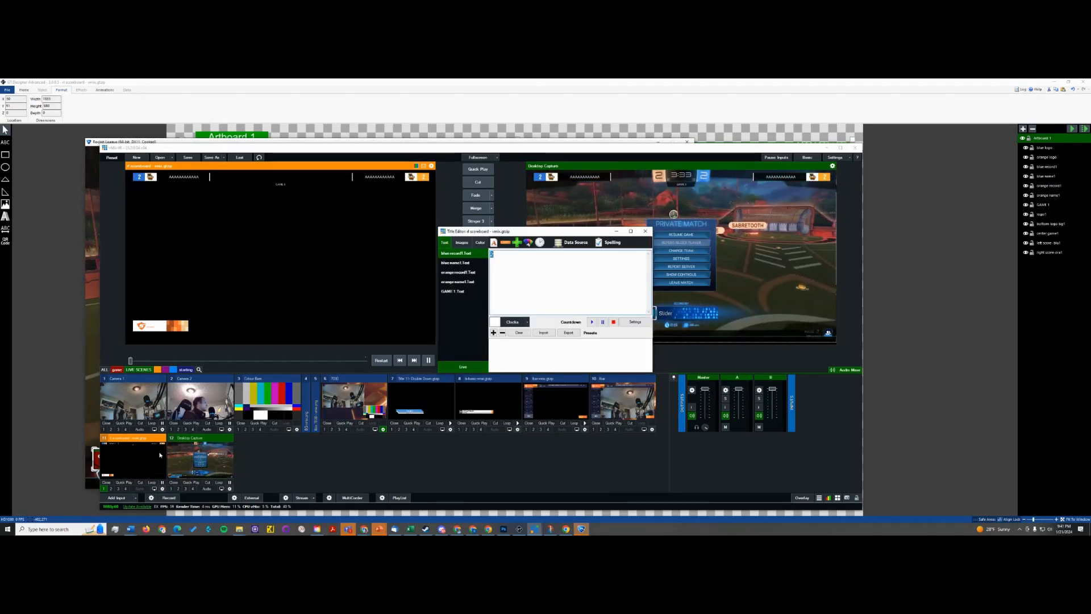
drag(531, 233, 291, 240)
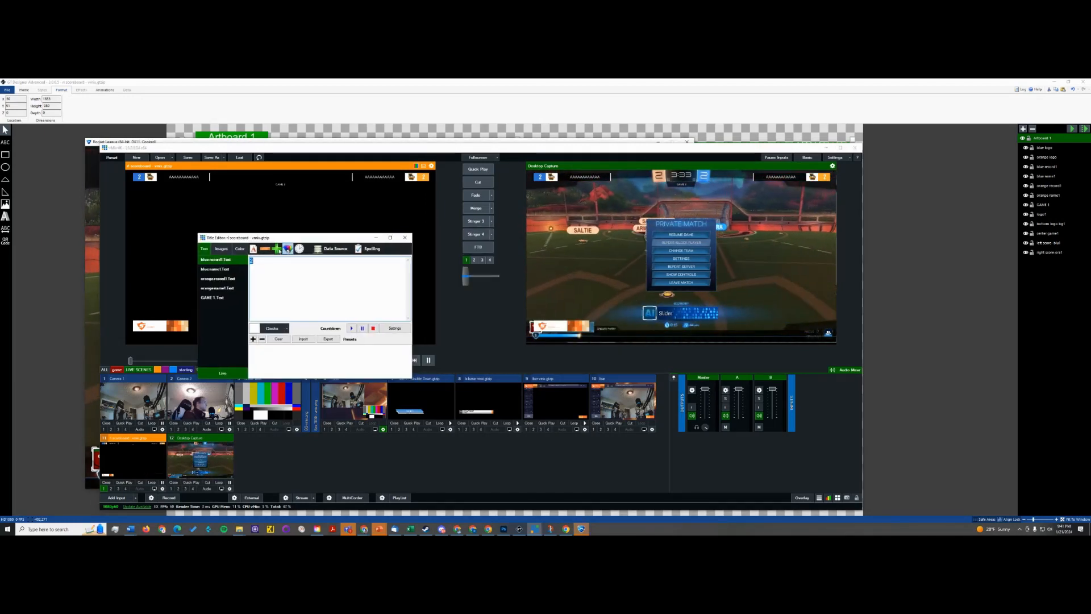
click(221, 249)
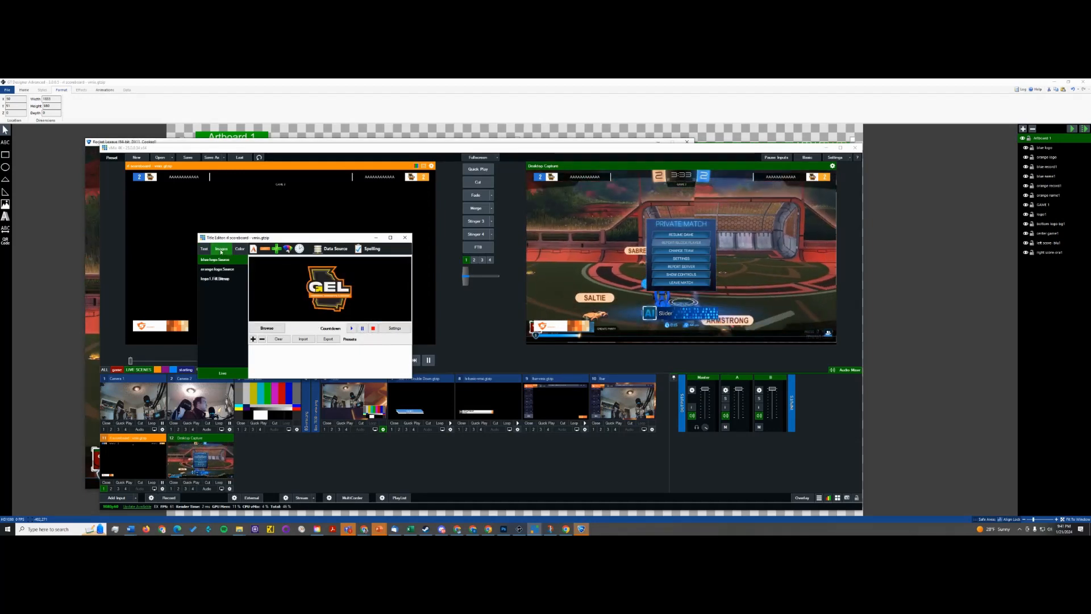
click(222, 279)
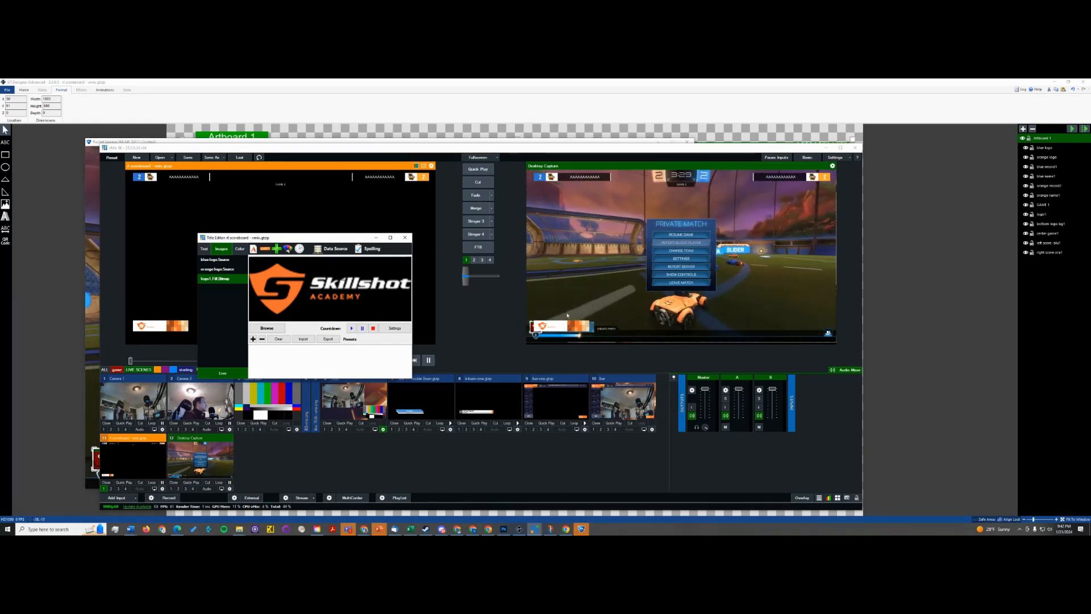
- Close the private match menu in Rocket League, return to vMix, and take the scoreboard title off overlay channel 1
click(94, 287)
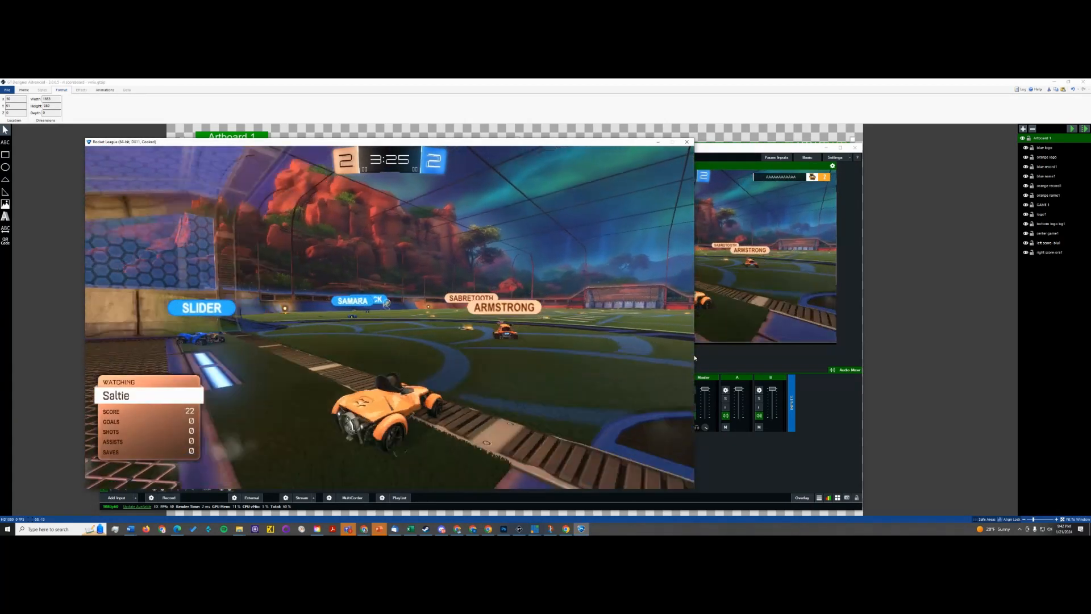
click(704, 353)
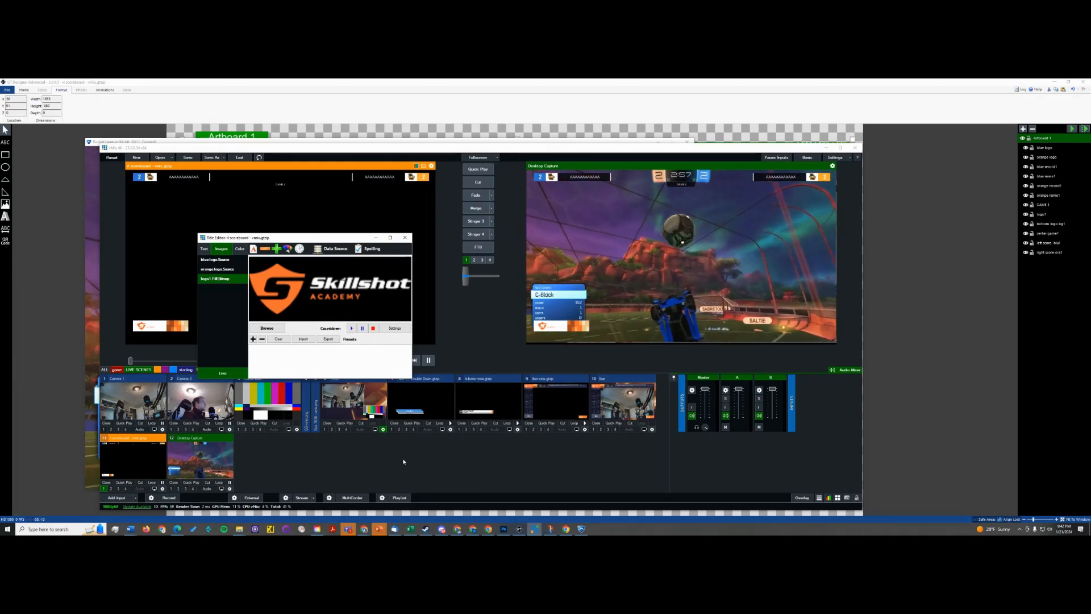
click(105, 490)
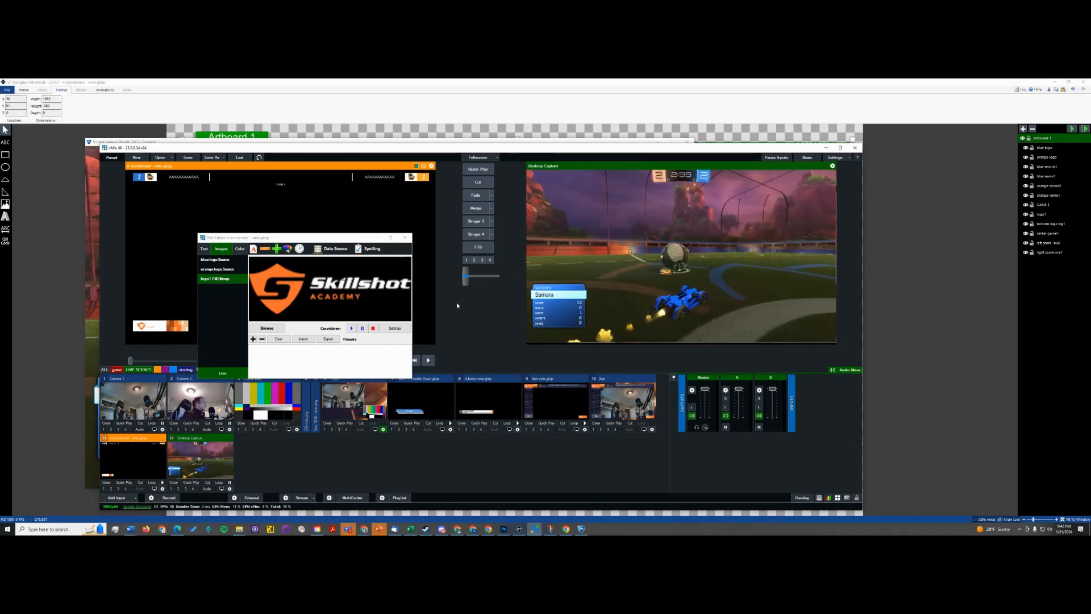
- Switch to the CapCut screen recording page in Chrome
key(alt+Tab)
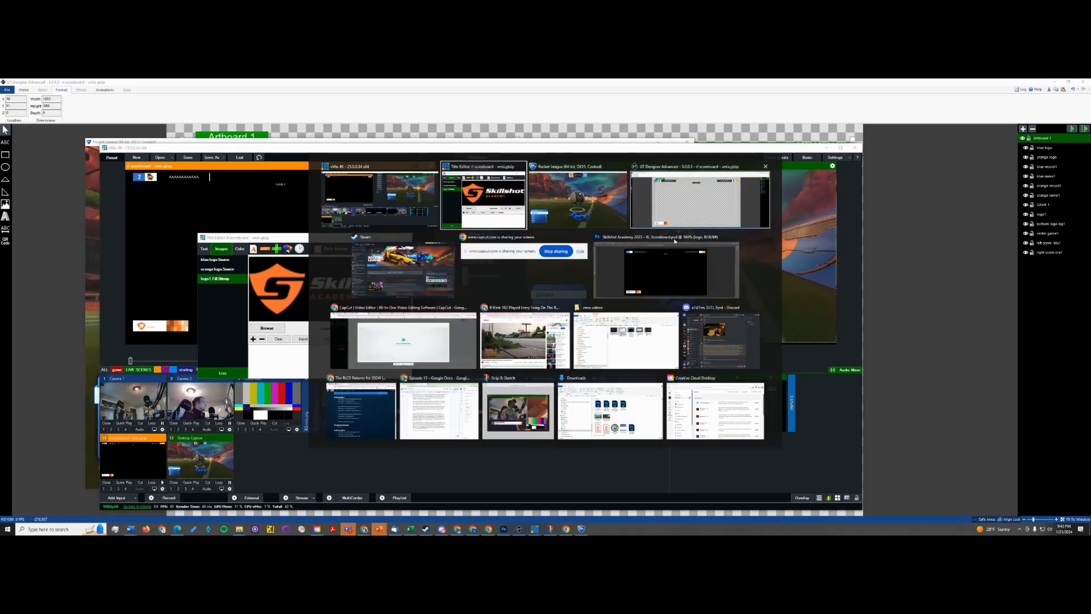
click(430, 350)
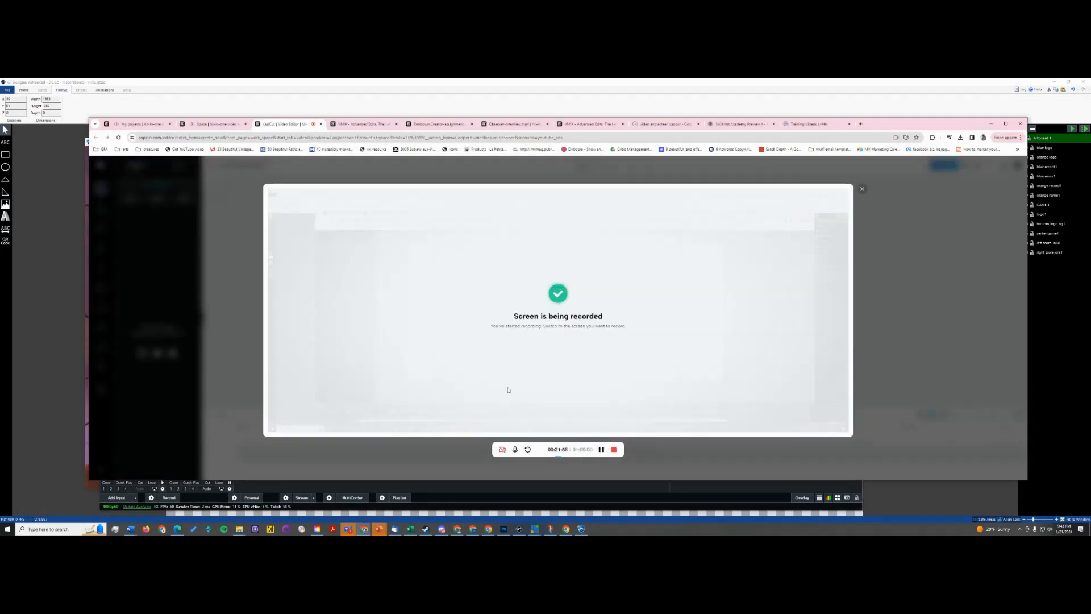